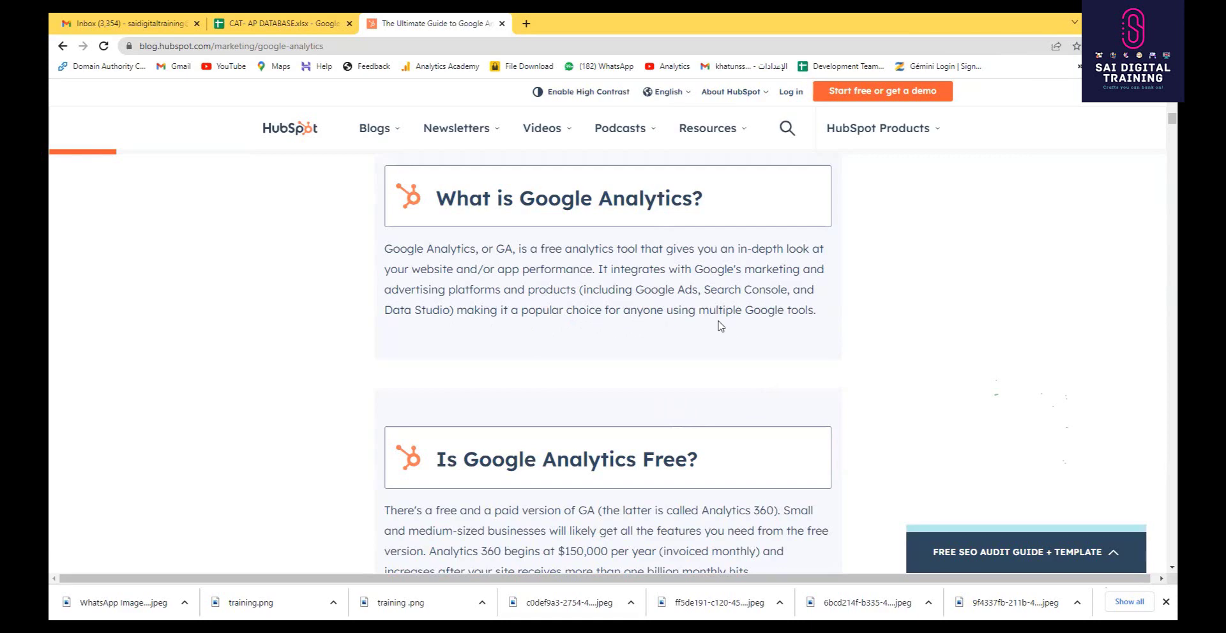
Read the HubSpot guide from what Google Analytics is, through Universal Analytics versus GA4, to the setup steps
{"action": "scroll", "coordinate": [822, 297], "scroll_direction": "down", "scroll_amount": 4}
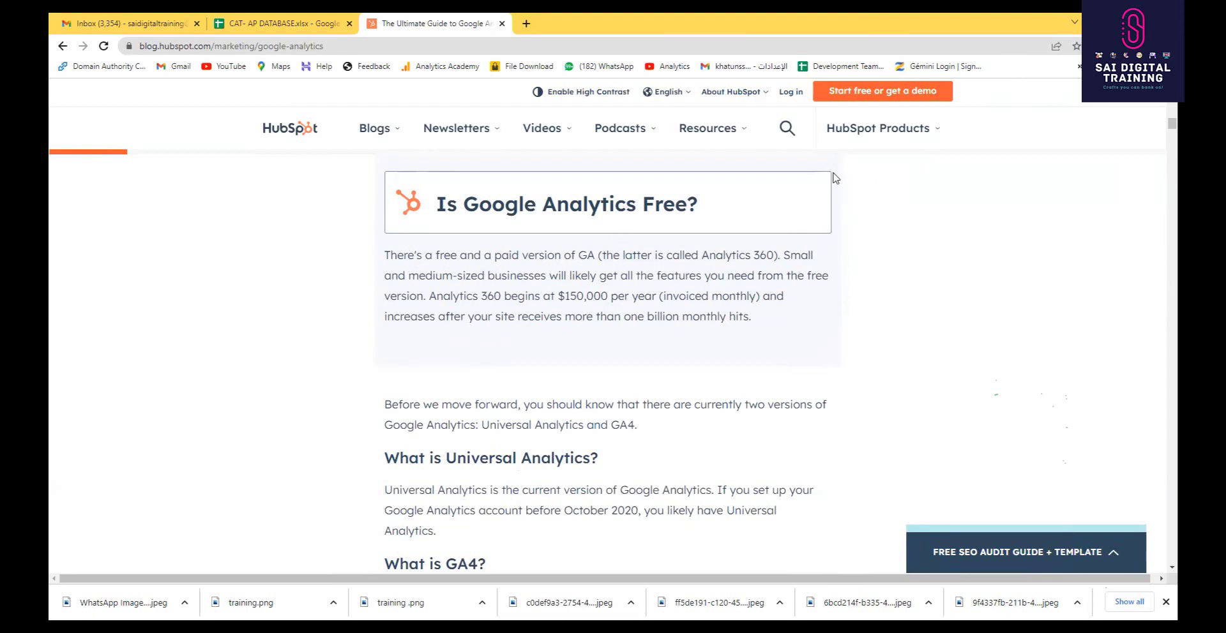
{"action": "scroll", "coordinate": [685, 235], "scroll_direction": "down", "scroll_amount": 1}
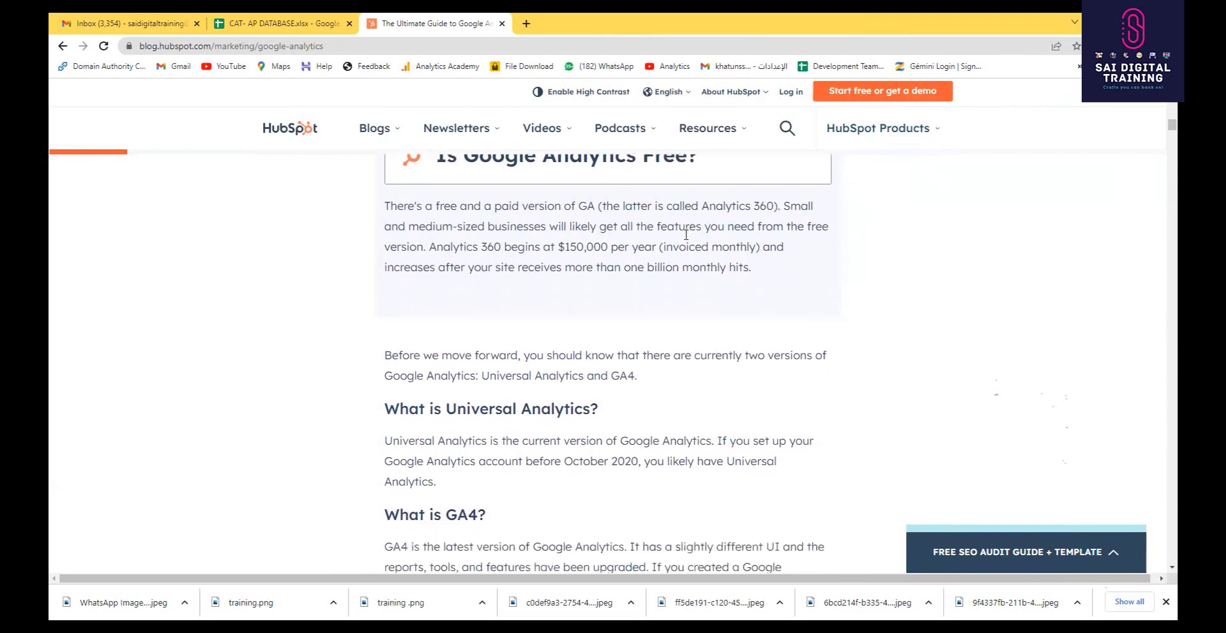
{"action": "scroll", "coordinate": [686, 235], "scroll_direction": "down", "scroll_amount": 3}
{"action": "scroll", "coordinate": [543, 262], "scroll_direction": "down", "scroll_amount": 1}
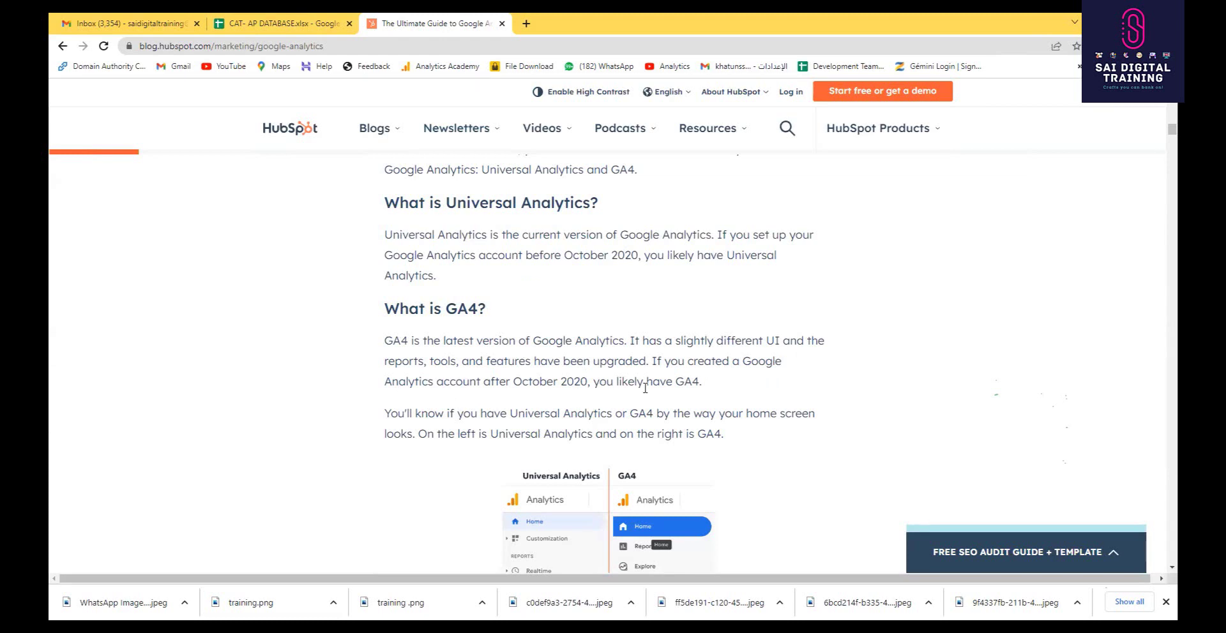
{"action": "scroll", "coordinate": [713, 390], "scroll_direction": "down", "scroll_amount": 2}
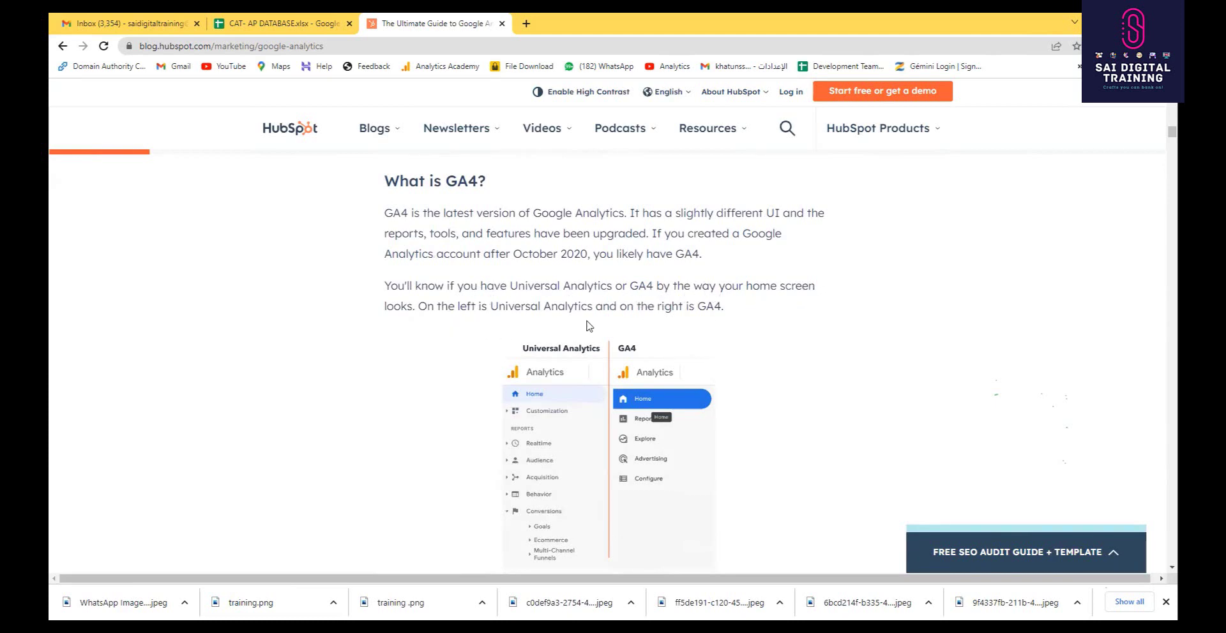
{"action": "scroll", "coordinate": [756, 319], "scroll_direction": "down", "scroll_amount": 2}
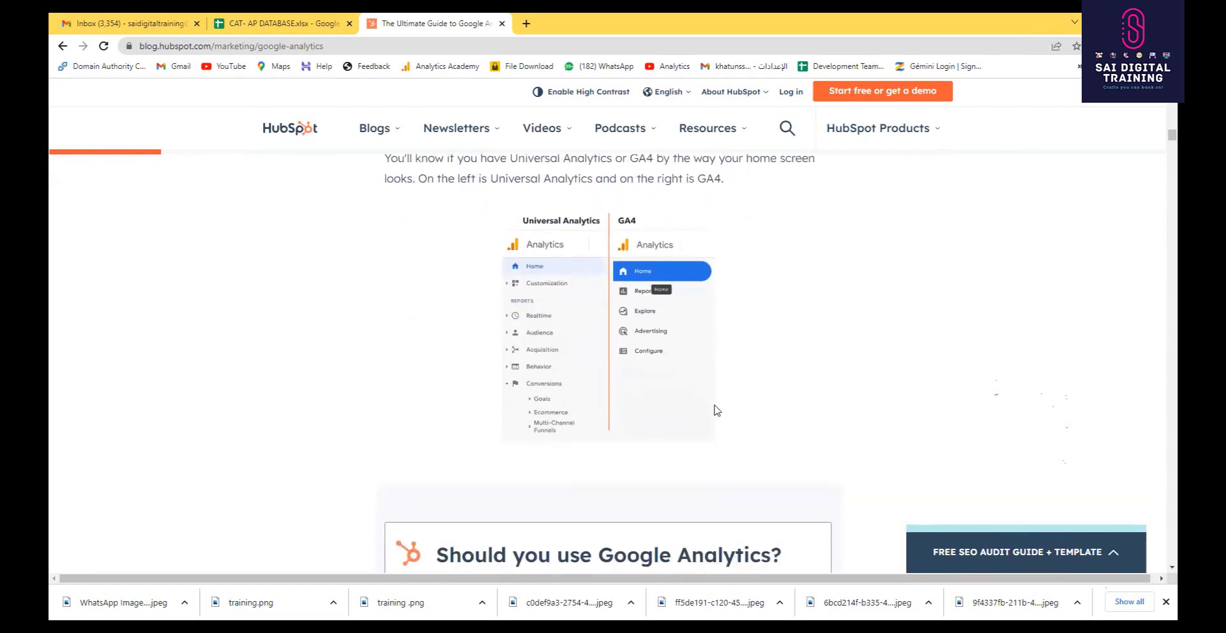
{"action": "scroll", "coordinate": [714, 407], "scroll_direction": "up", "scroll_amount": 1}
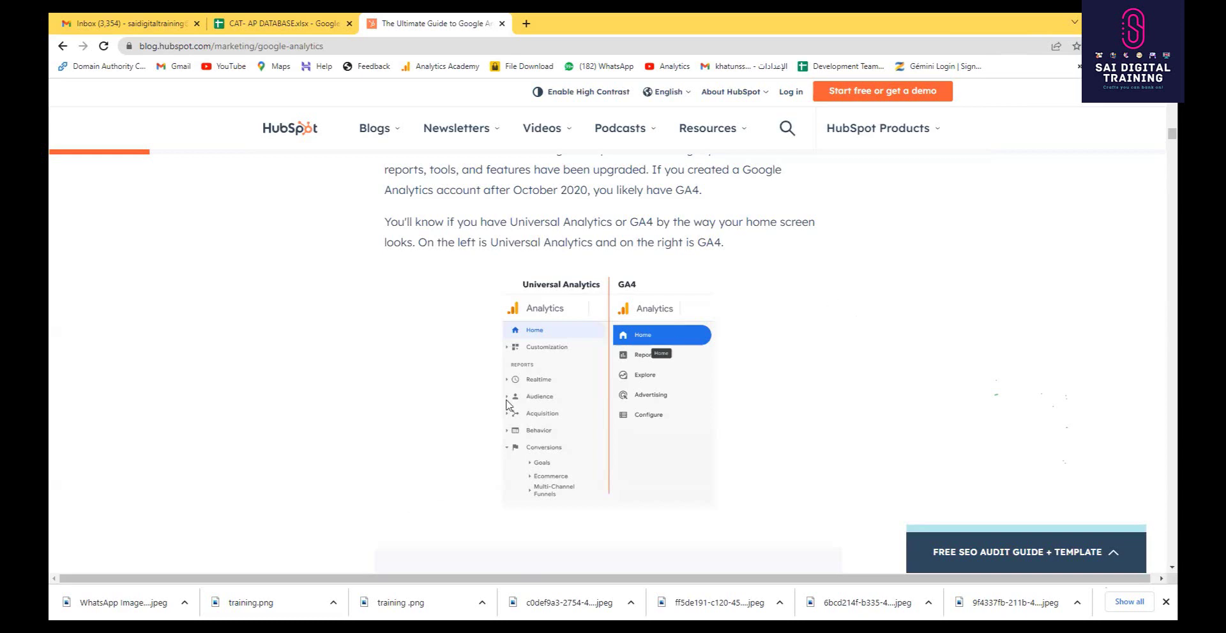
{"action": "scroll", "coordinate": [659, 309], "scroll_direction": "down", "scroll_amount": 4}
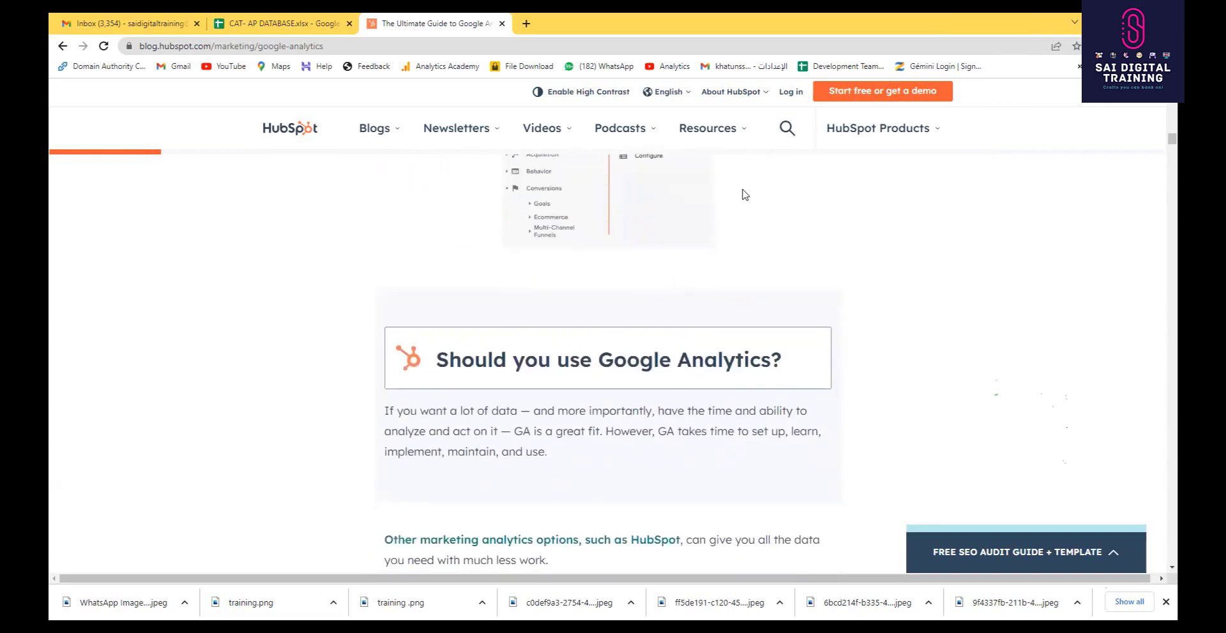
{"action": "scroll", "coordinate": [630, 329], "scroll_direction": "down", "scroll_amount": 2}
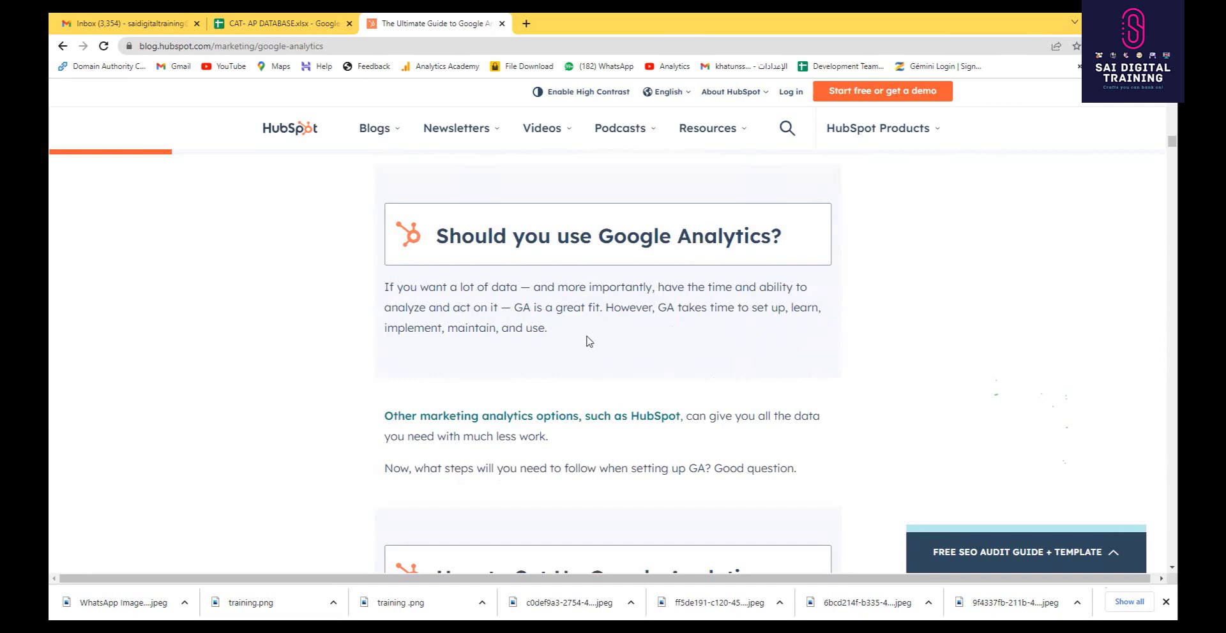
{"action": "scroll", "coordinate": [645, 319], "scroll_direction": "down", "scroll_amount": 2}
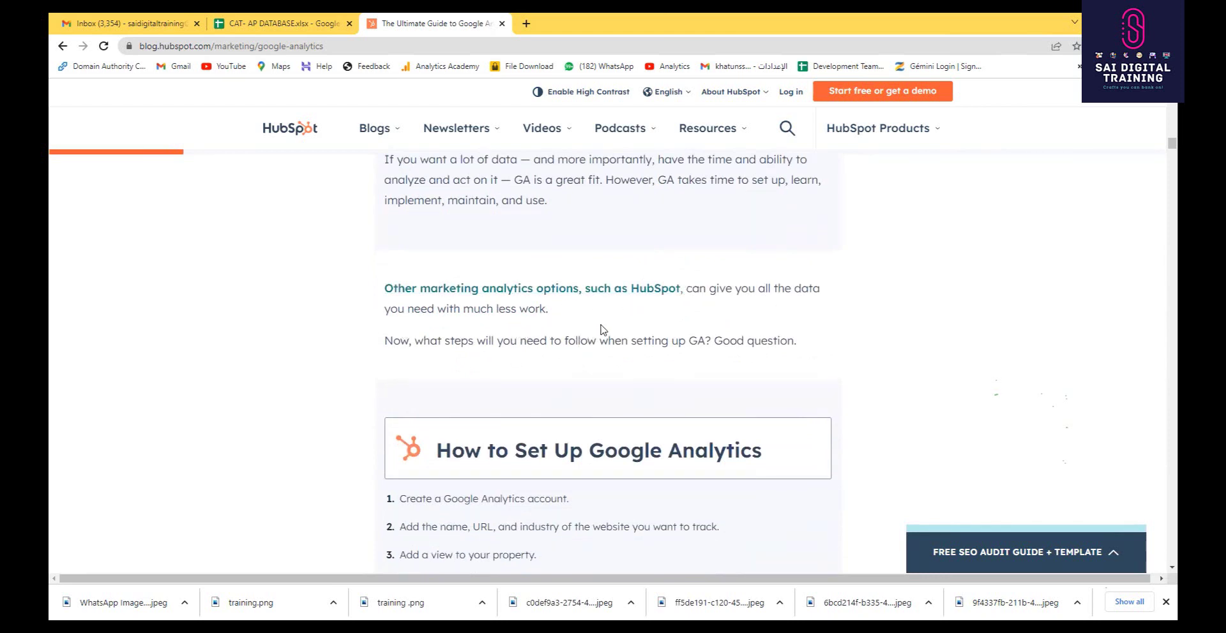
{"action": "scroll", "coordinate": [769, 334], "scroll_direction": "down", "scroll_amount": 1}
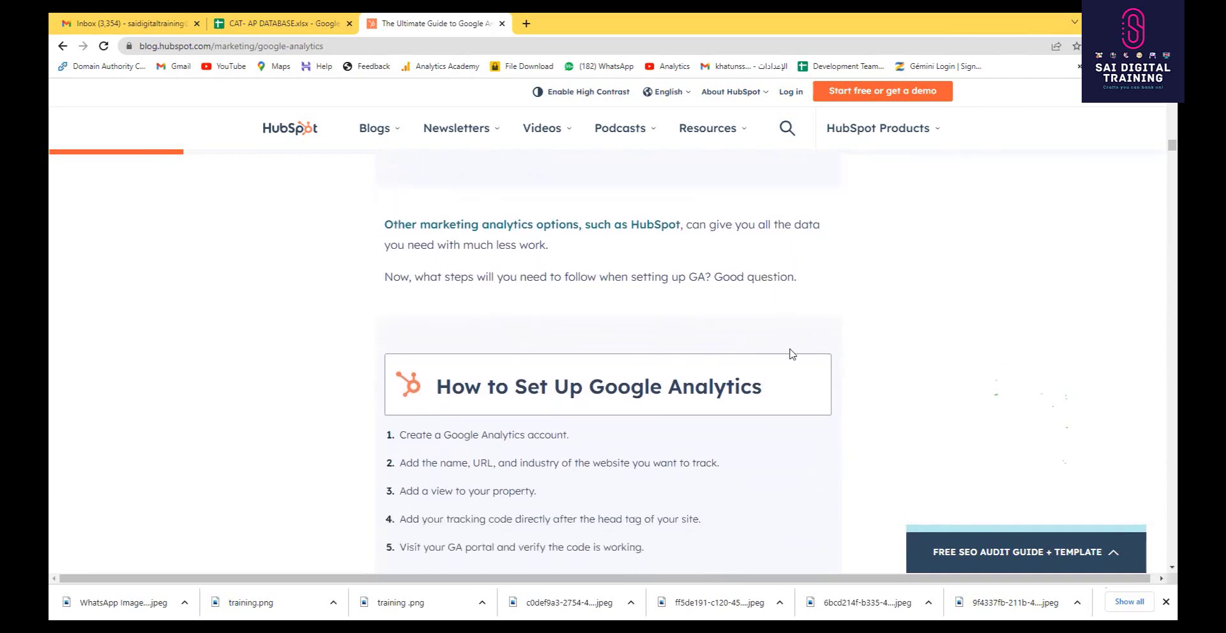
{"action": "scroll", "coordinate": [803, 276], "scroll_direction": "down", "scroll_amount": 3}
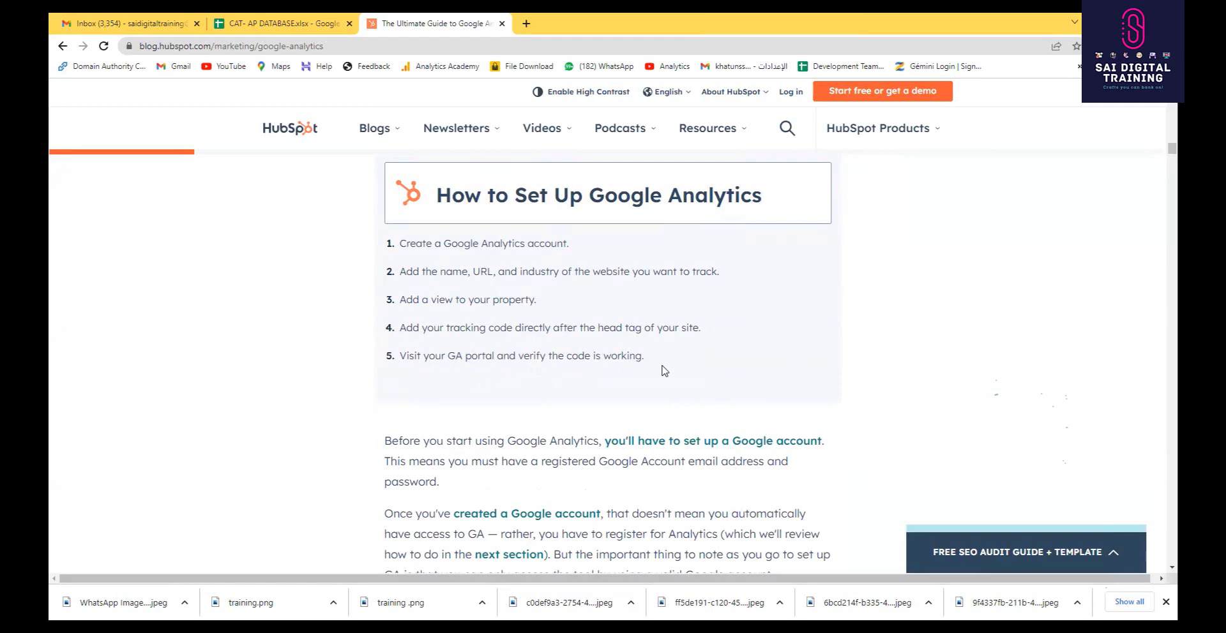
Search the web for "google analytics account" in a new browser tab and open the Google Analytics home page
{"action": "left_click", "coordinate": [159, 24]}
{"action": "left_click", "coordinate": [435, 23]}
{"action": "left_click", "coordinate": [526, 23]}
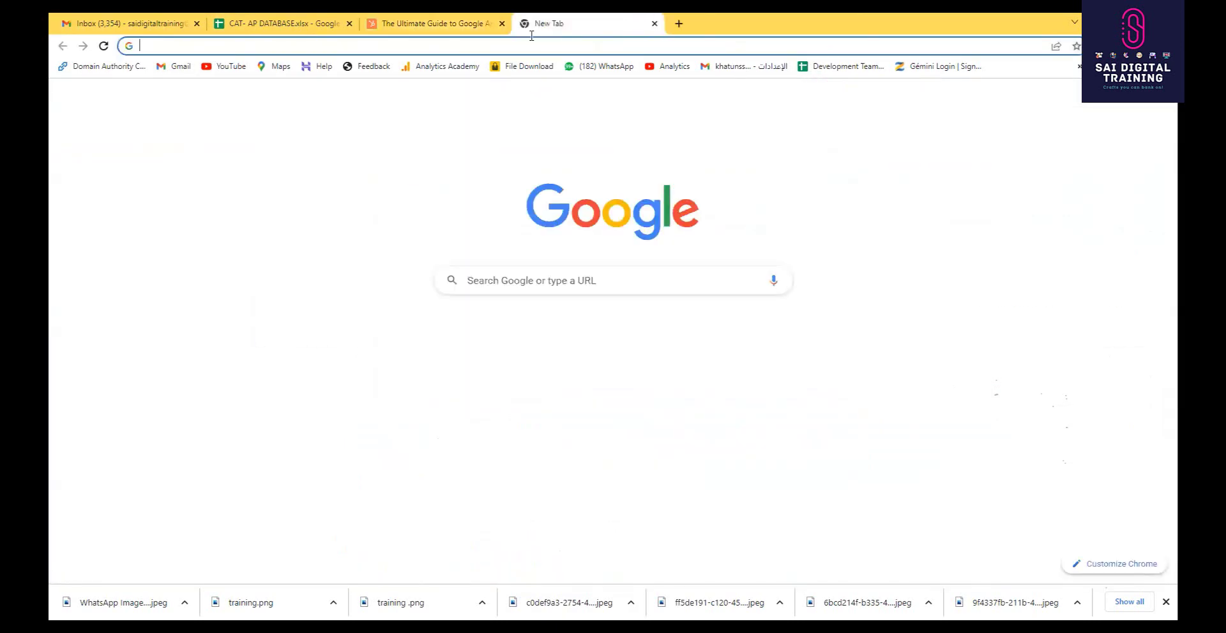
{"action": "type", "text": "google"}
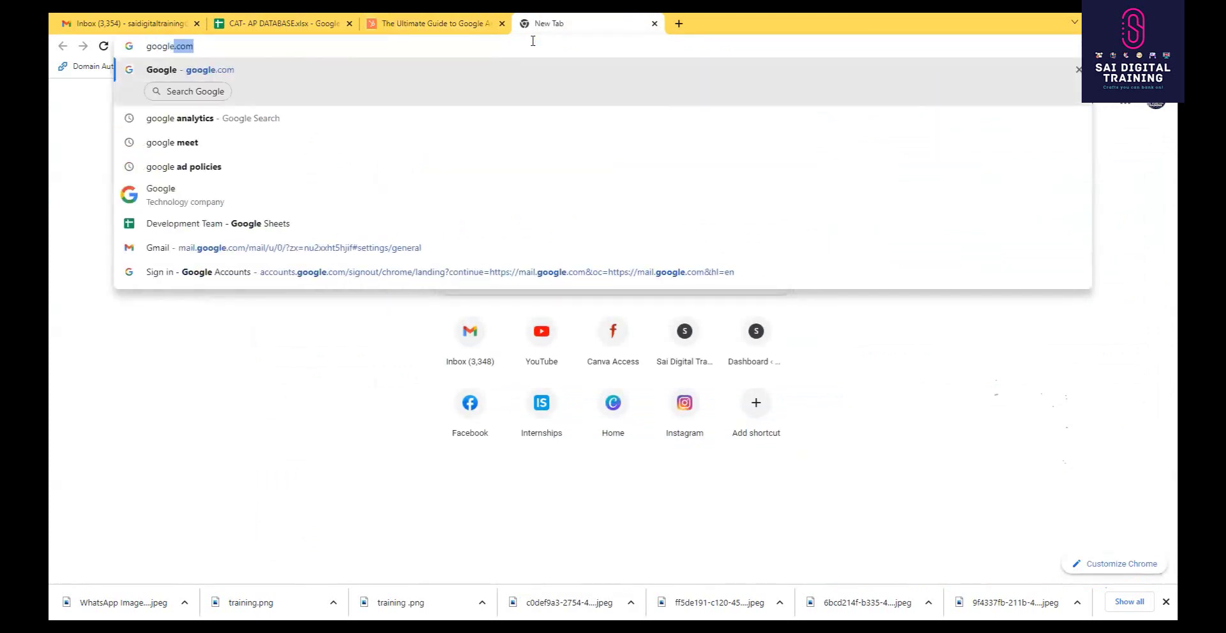
{"action": "type", "text": " analy"}
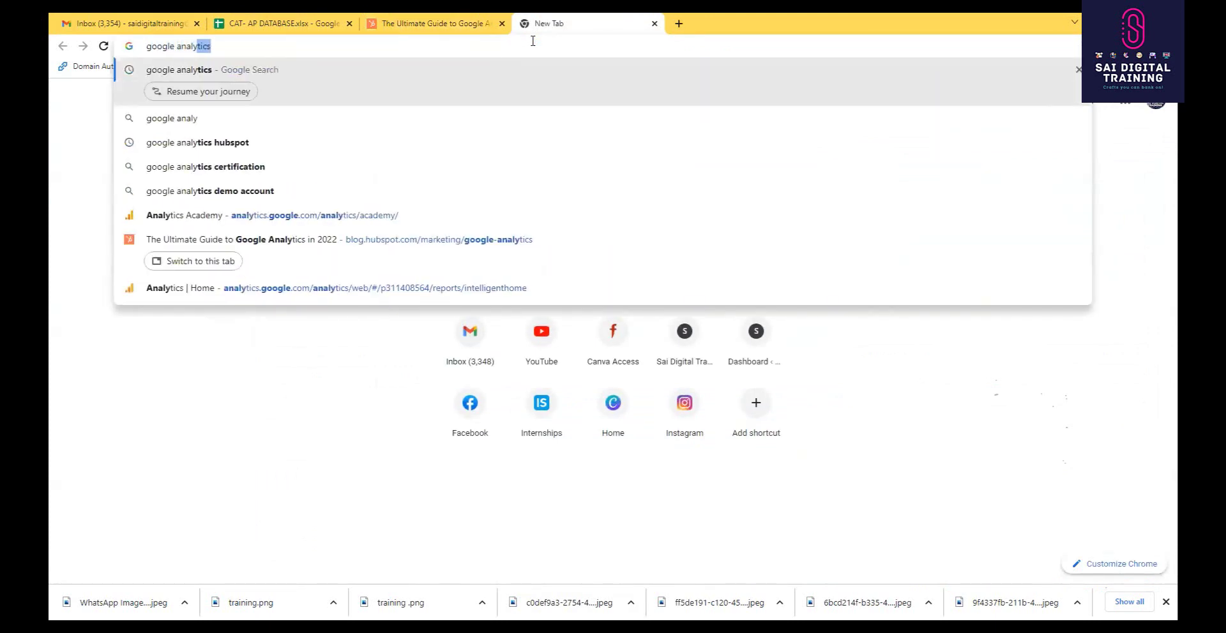
{"action": "type", "text": "tics acc"}
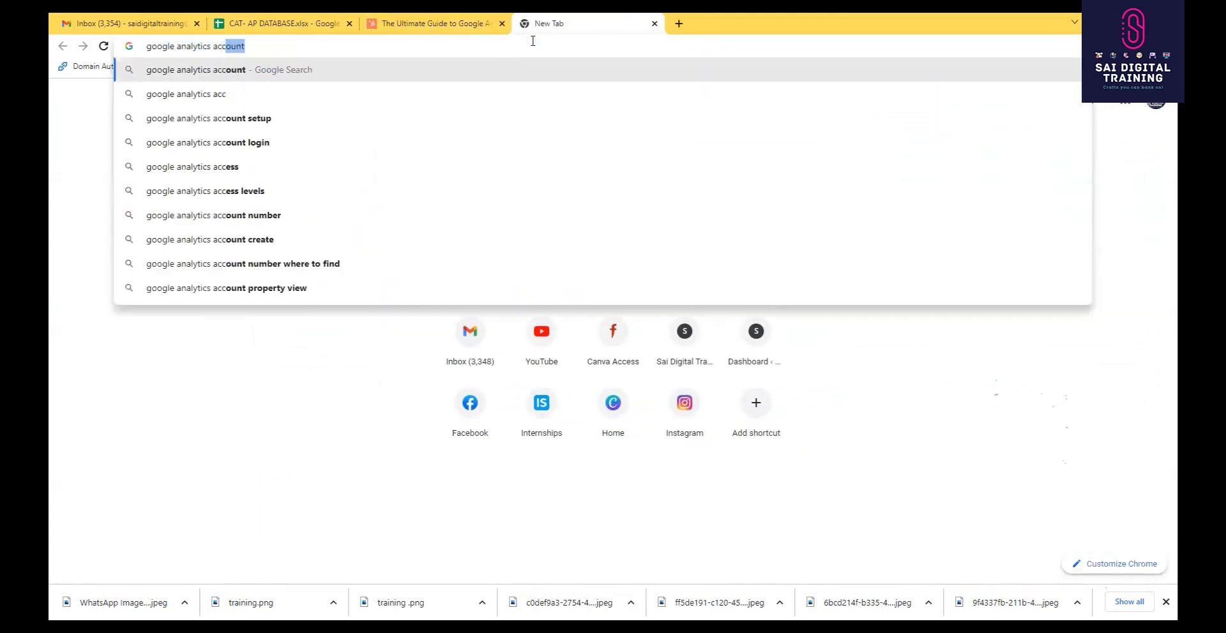
{"action": "type", "text": "ount"}
{"action": "key", "text": "Return"}
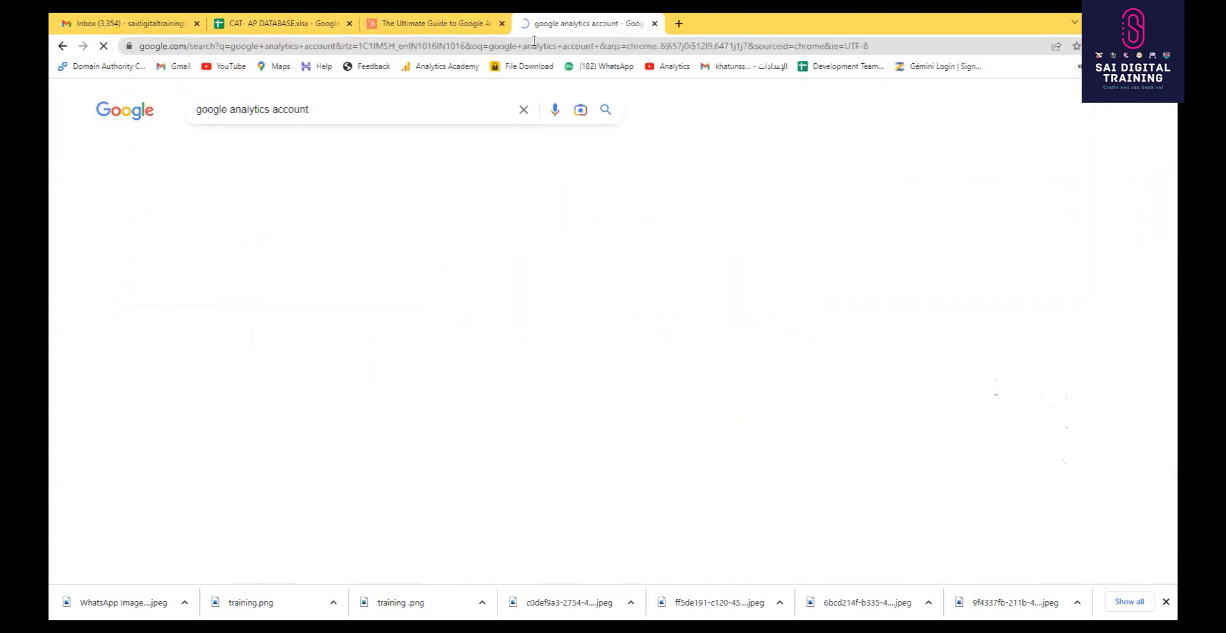
{"action": "left_click", "coordinate": [243, 221]}
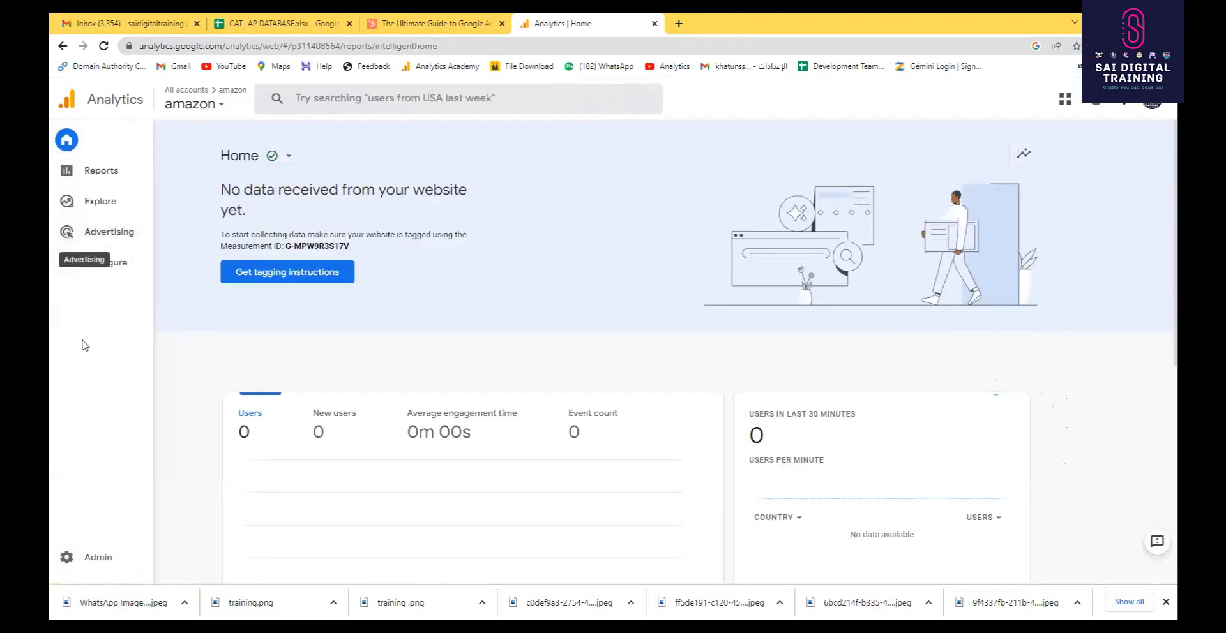
{"action": "mouse_move", "coordinate": [96, 290]}
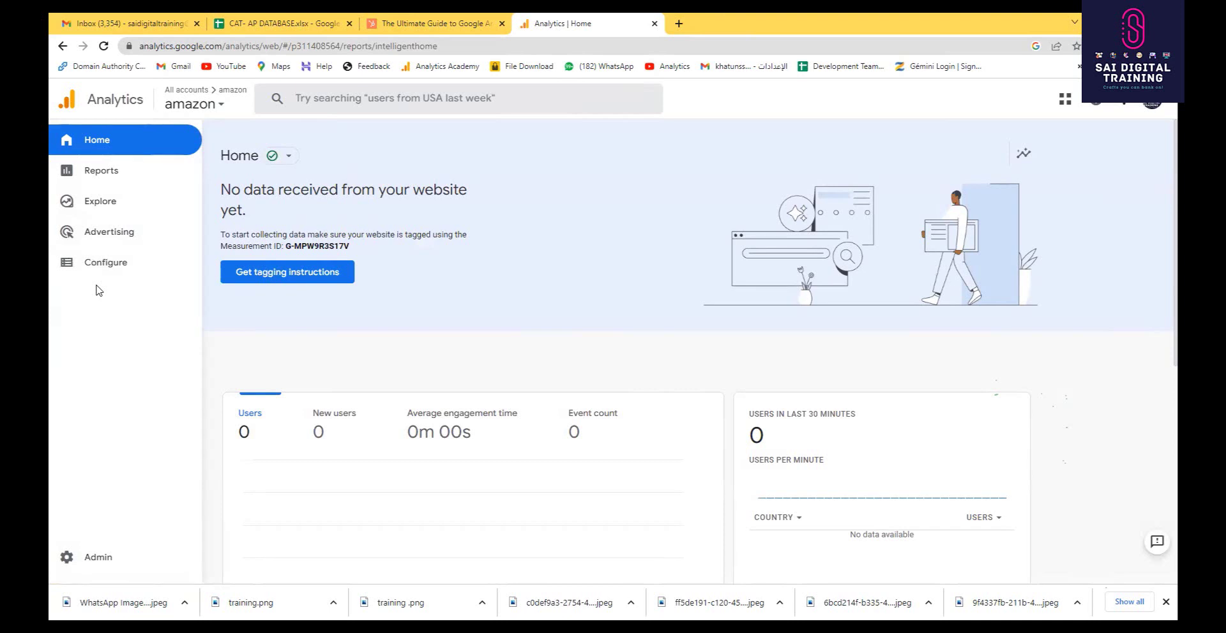
Compare the Universal Analytics and GA4 navigation image in the HubSpot guide with the Analytics home page
{"action": "left_click", "coordinate": [435, 23]}
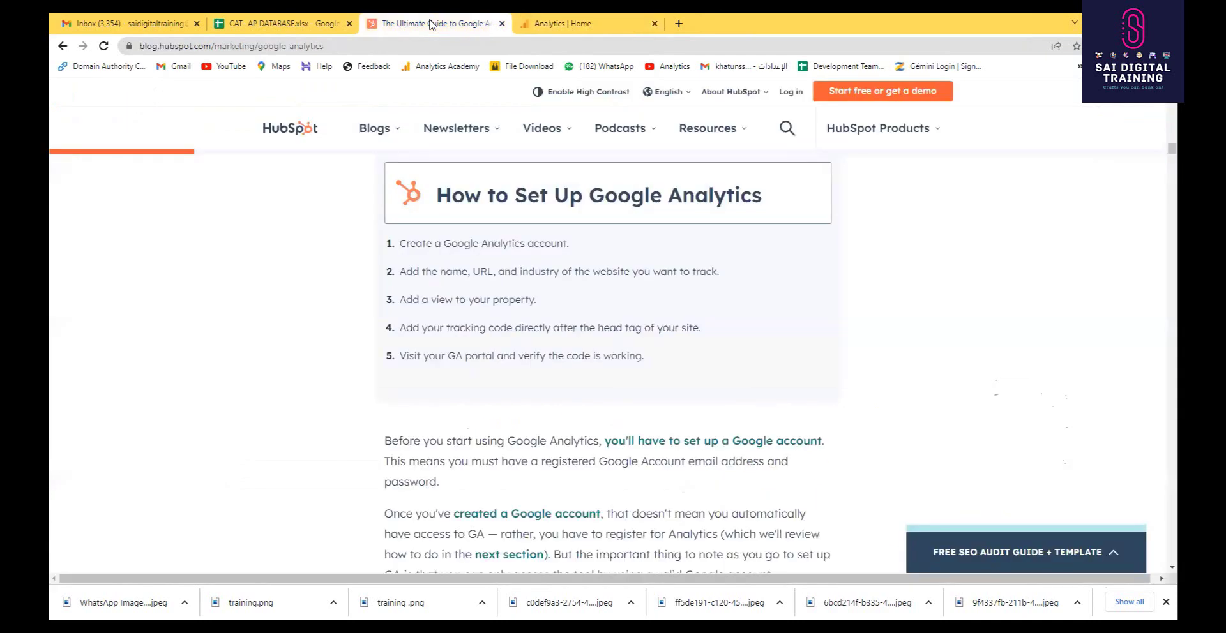
{"action": "scroll", "coordinate": [541, 330], "scroll_direction": "up", "scroll_amount": 20}
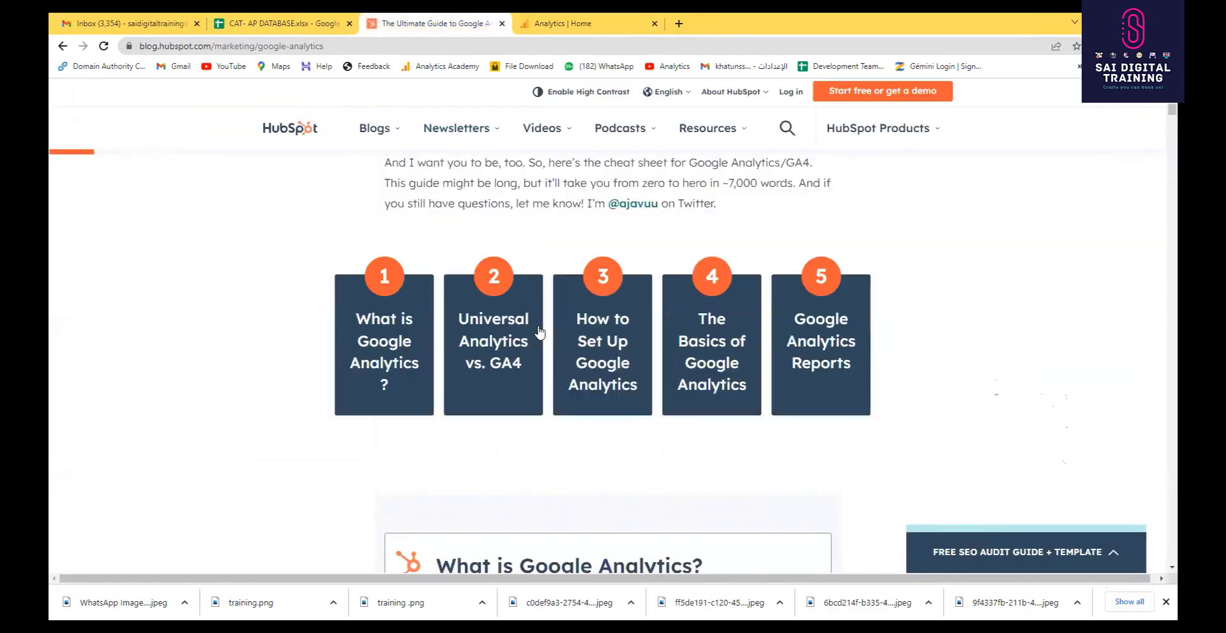
{"action": "scroll", "coordinate": [557, 345], "scroll_direction": "down", "scroll_amount": 15}
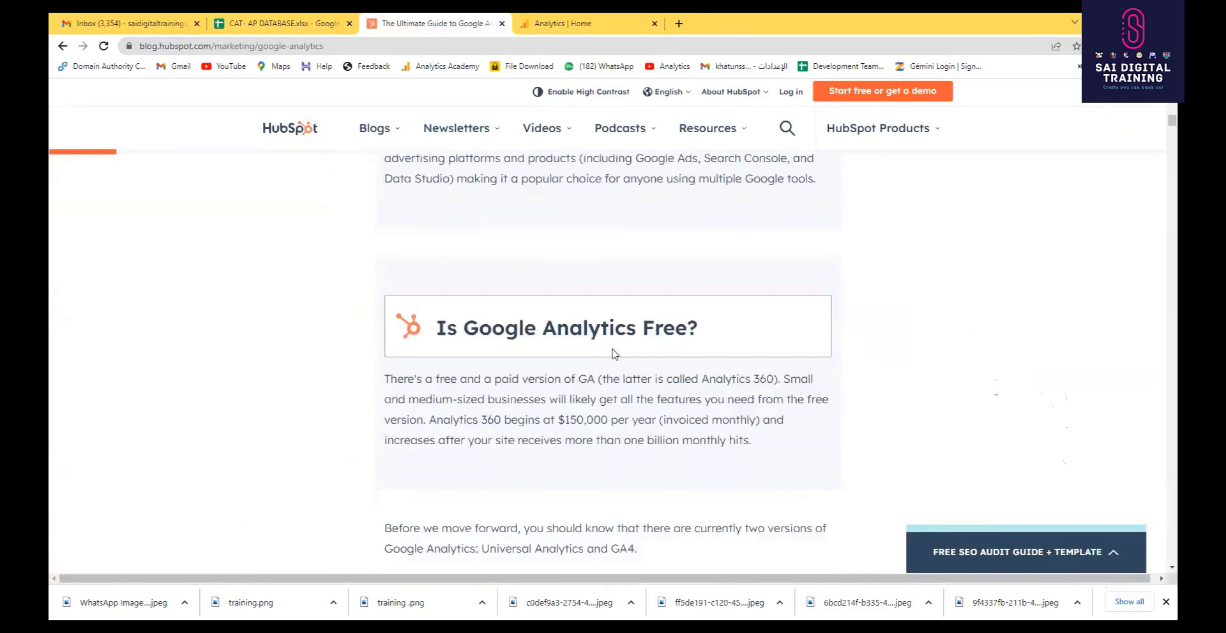
{"action": "scroll", "coordinate": [615, 354], "scroll_direction": "up", "scroll_amount": 3}
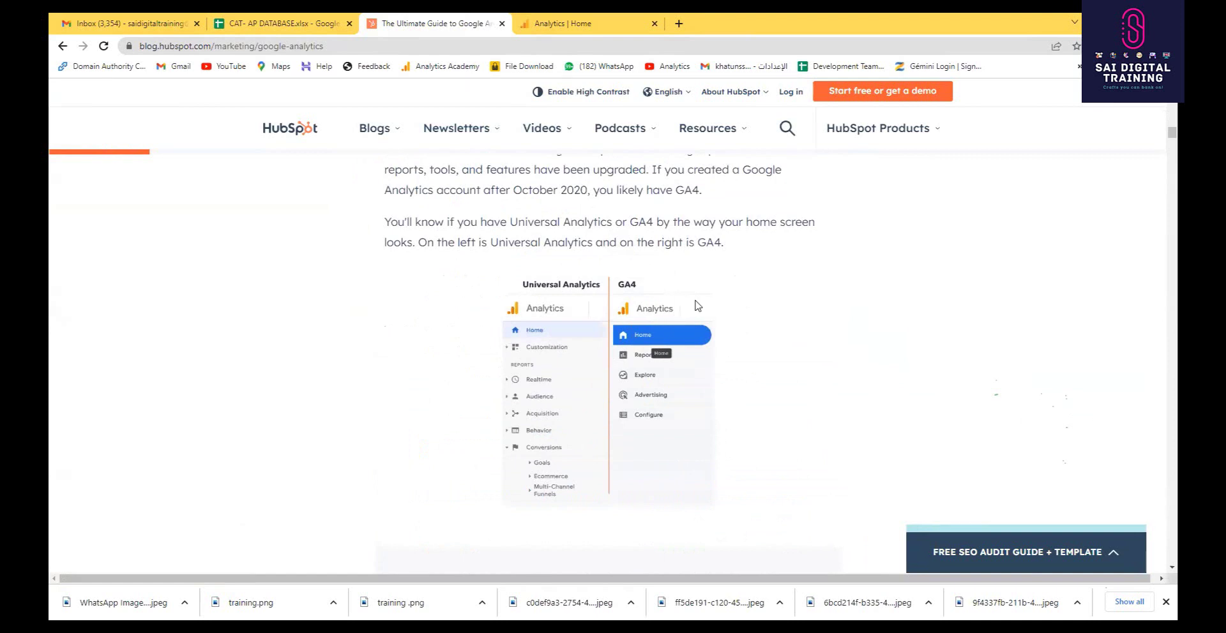
{"action": "left_click", "coordinate": [561, 23]}
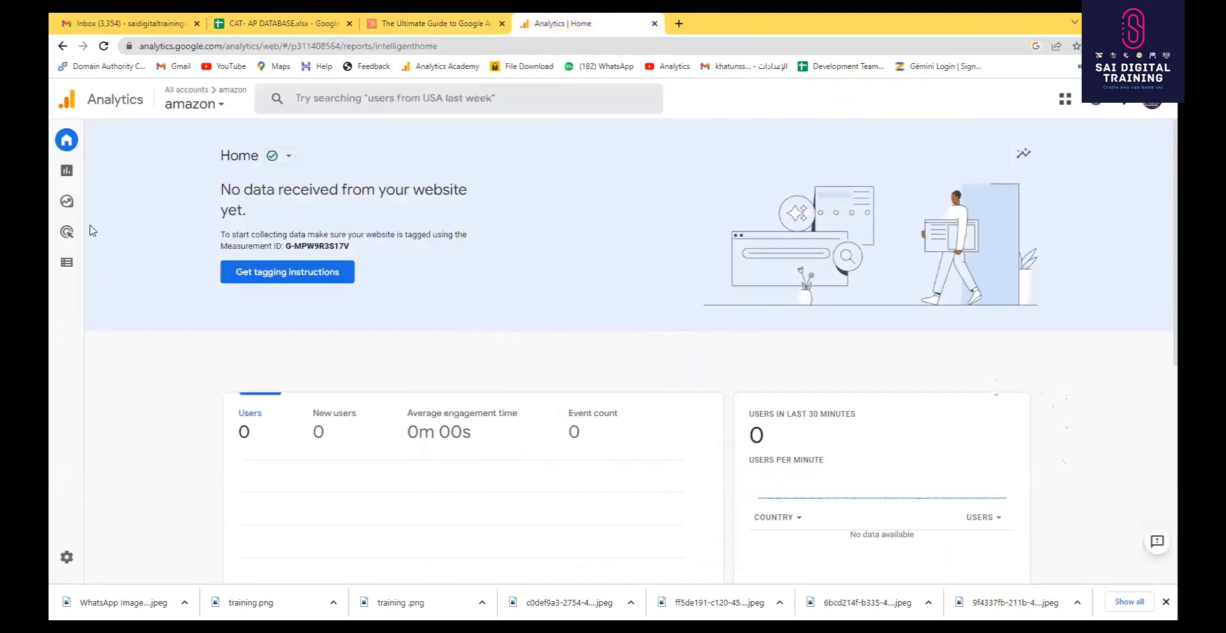
{"action": "left_click", "coordinate": [210, 105]}
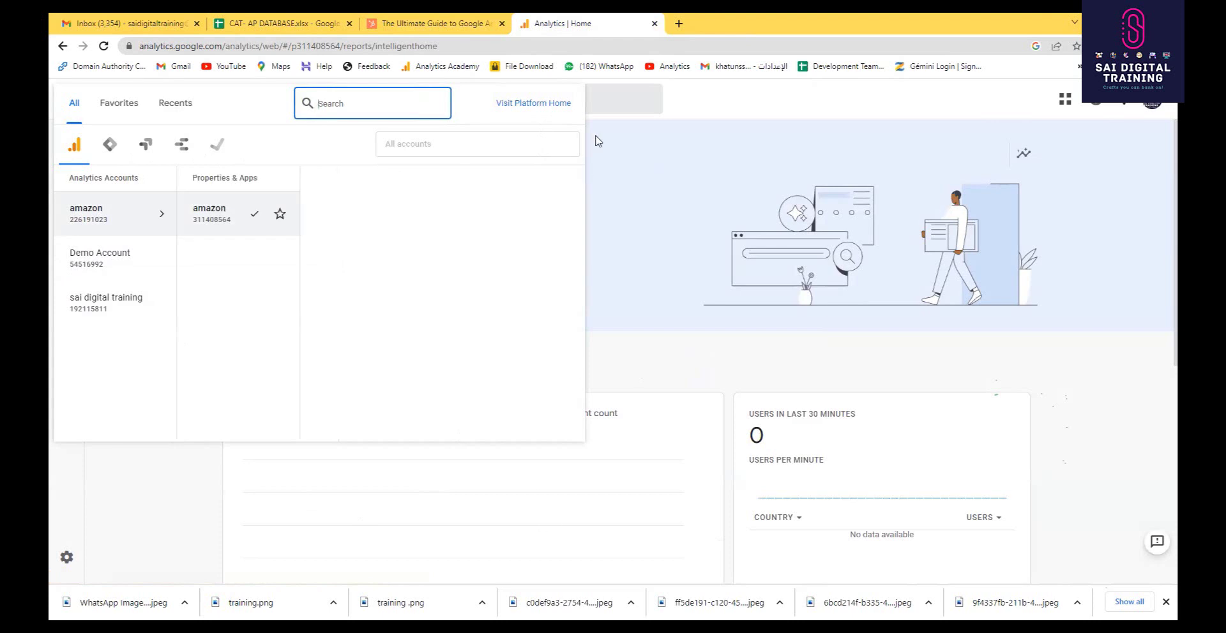
{"action": "left_click", "coordinate": [771, 104]}
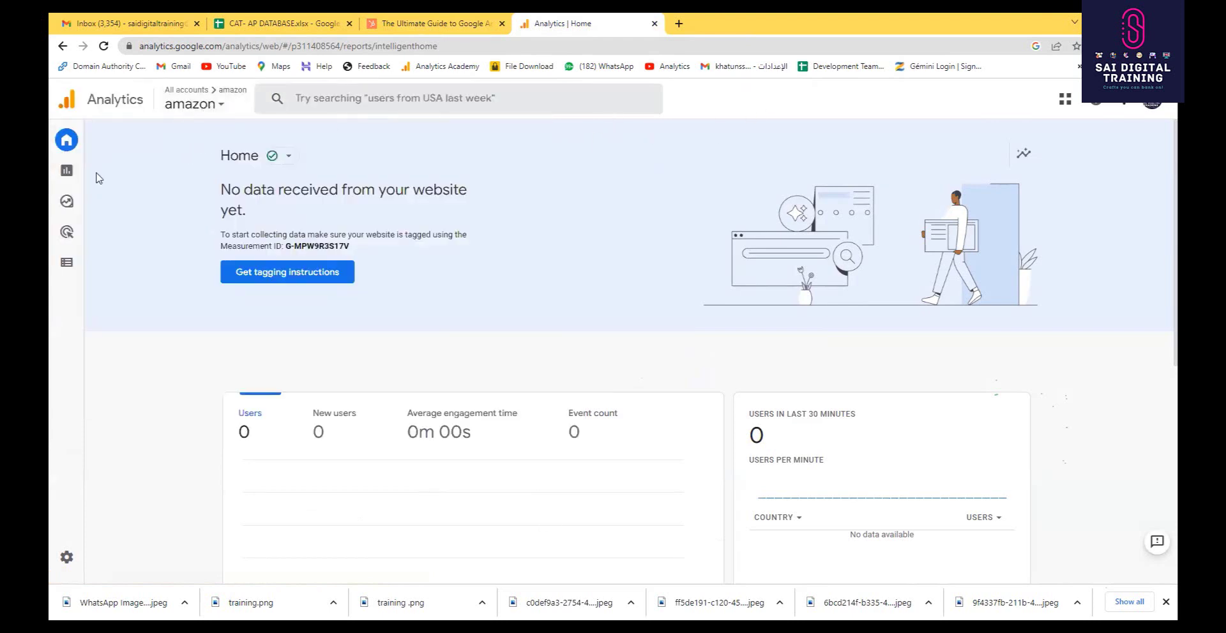
{"action": "mouse_move", "coordinate": [69, 176]}
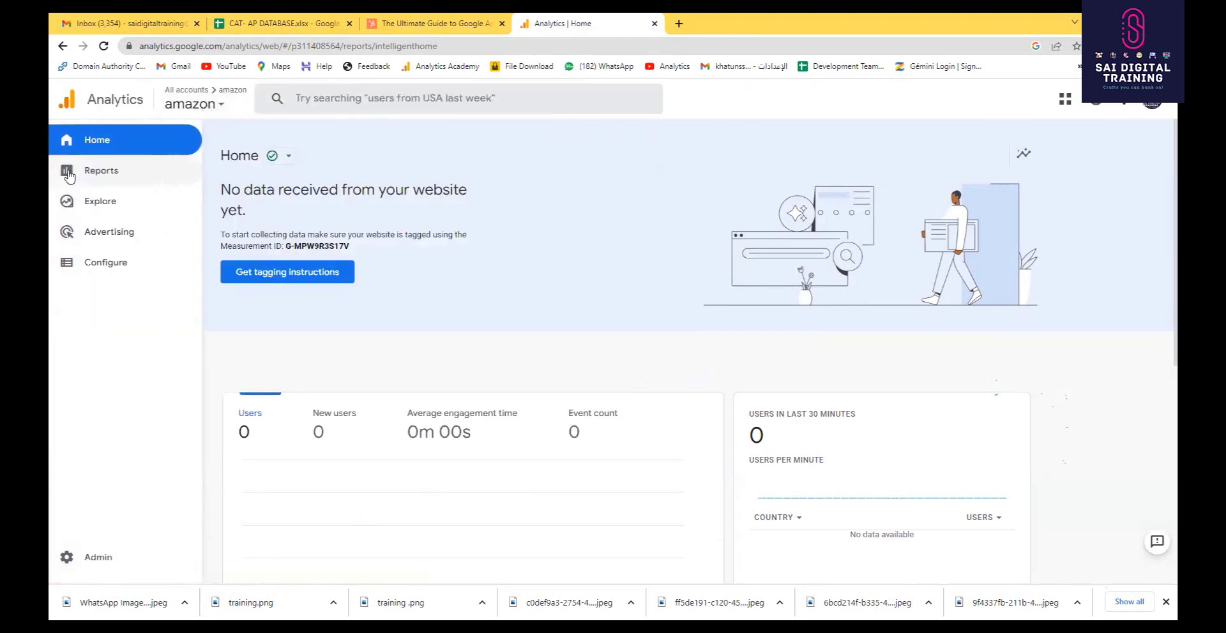
Switch to the saidigitaltraining.in - GA4 property of the sai digital training account and look over its home page
{"action": "left_click", "coordinate": [220, 104]}
{"action": "left_click", "coordinate": [111, 316]}
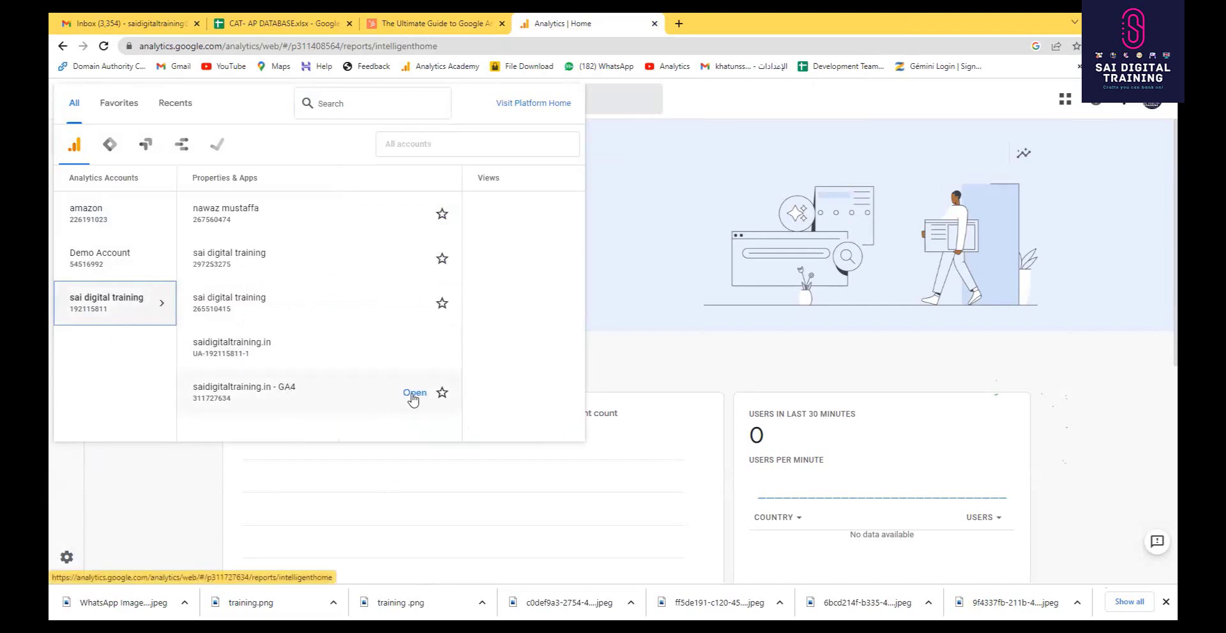
{"action": "left_click", "coordinate": [301, 399]}
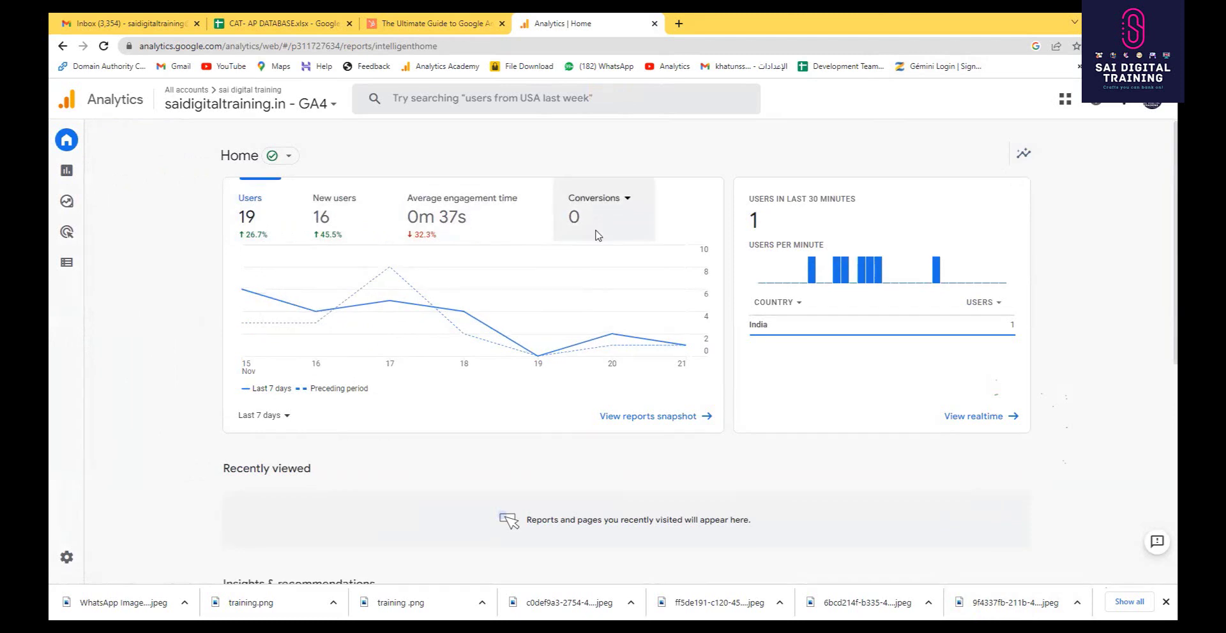
{"action": "scroll", "coordinate": [510, 469], "scroll_direction": "down", "scroll_amount": 6}
{"action": "scroll", "coordinate": [516, 479], "scroll_direction": "up", "scroll_amount": 3}
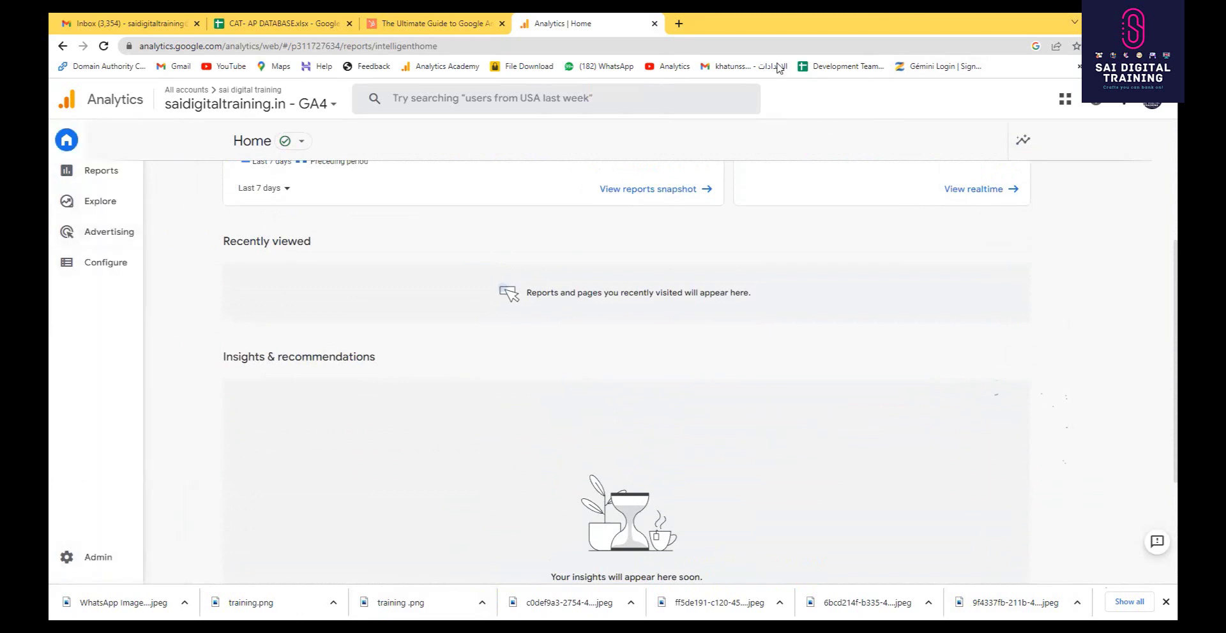
Open the WordPress admin login page at saidigitaltraining.in/wp-admin in a new browser tab
{"action": "left_click", "coordinate": [678, 24]}
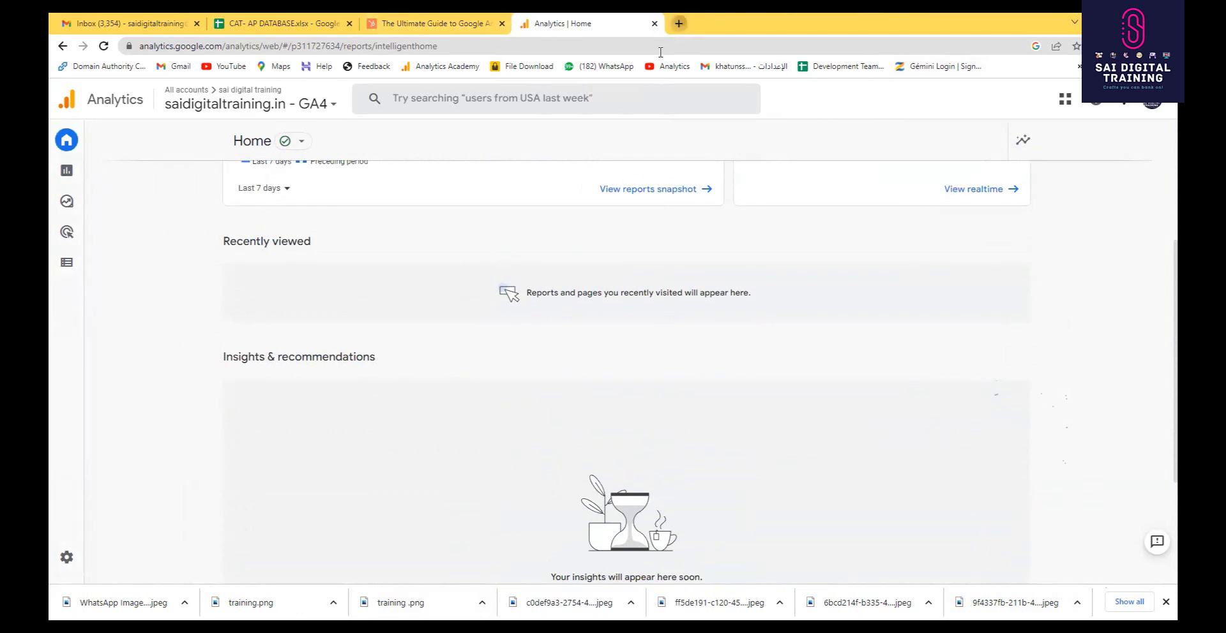
{"action": "left_click", "coordinate": [657, 49]}
{"action": "type", "text": "sai"}
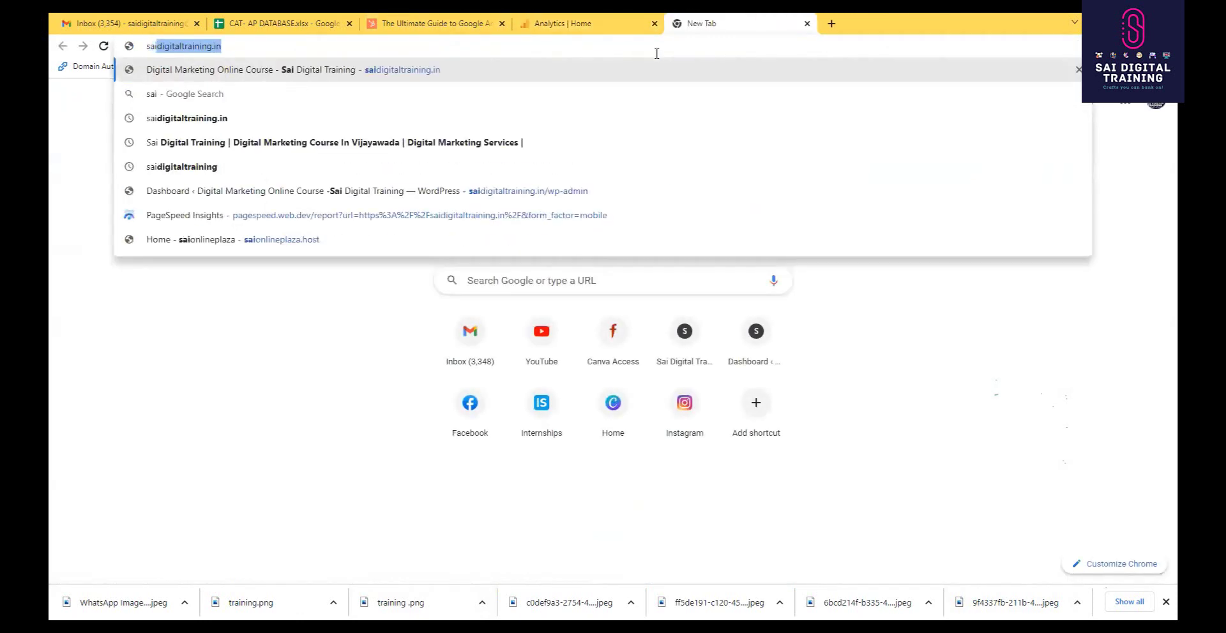
{"action": "left_click", "coordinate": [423, 46]}
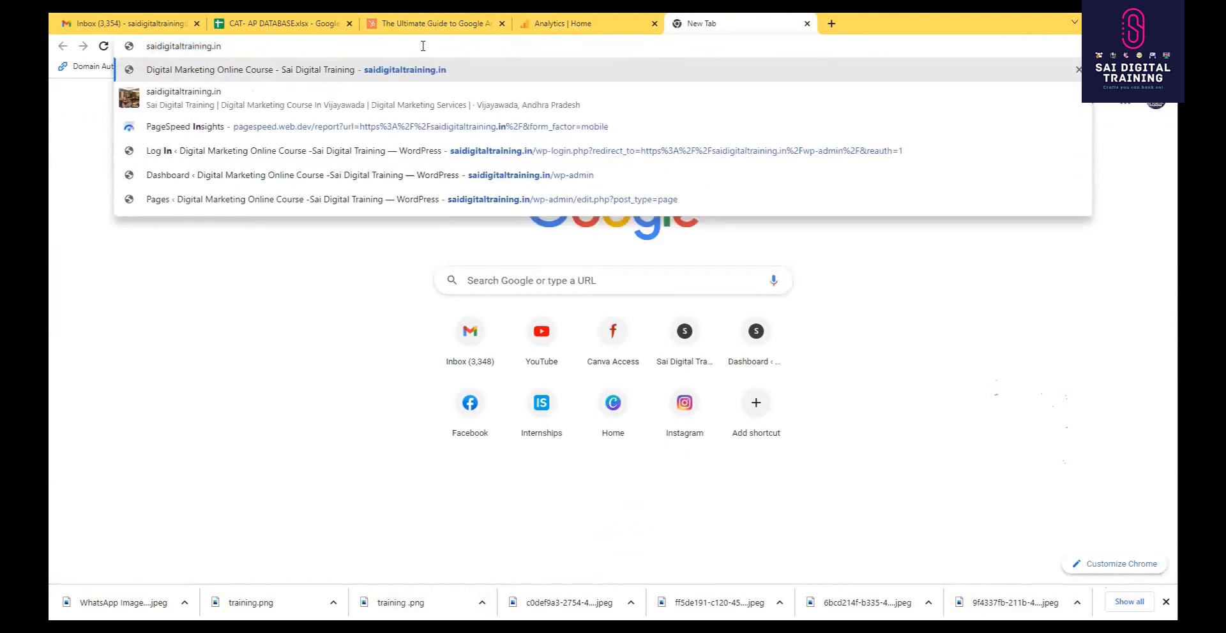
{"action": "type", "text": "/wp-adminm"}
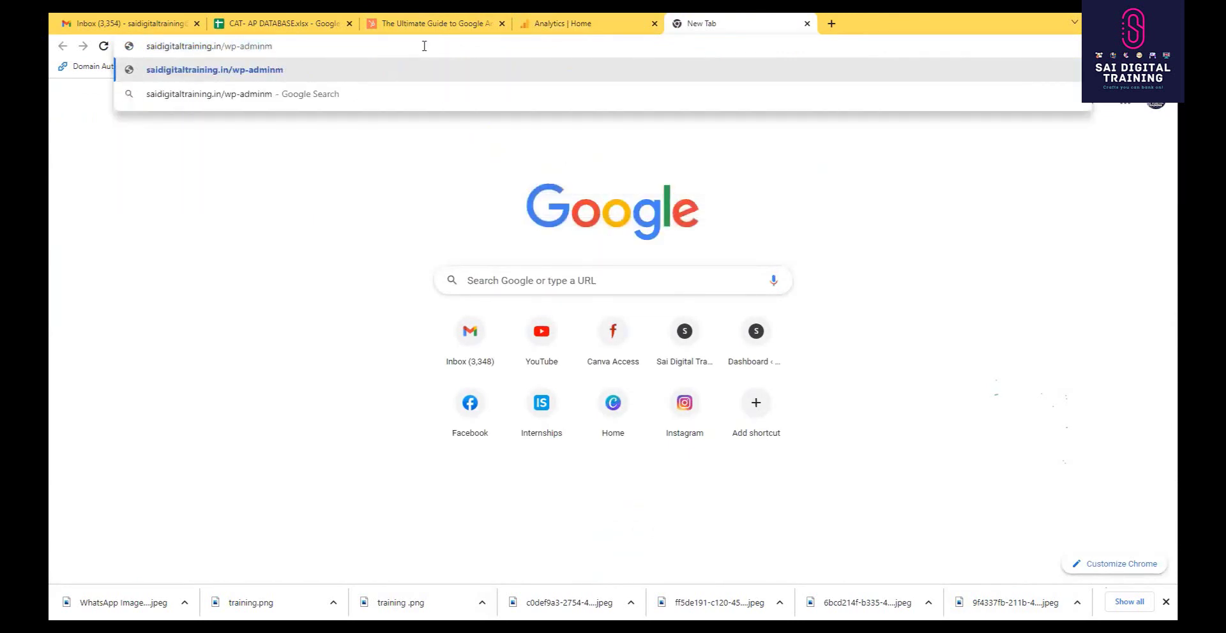
{"action": "key", "text": "BackSpace"}
{"action": "key", "text": "Return"}
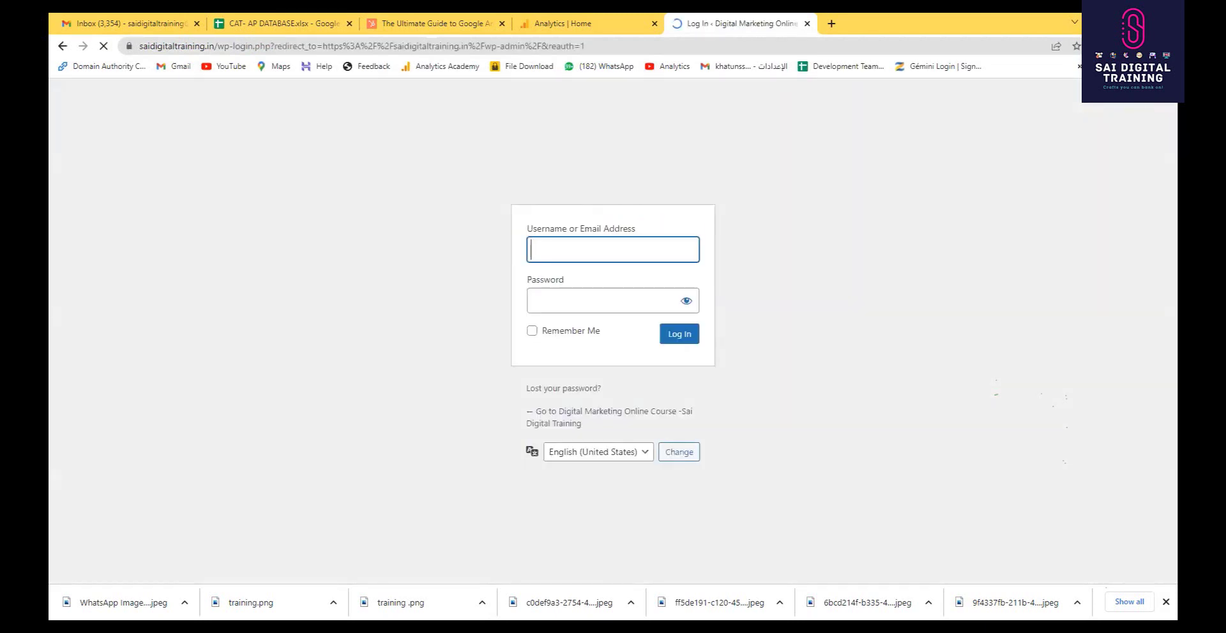
Log in to the WordPress admin with the site's username and the account password
{"action": "left_click", "coordinate": [600, 294]}
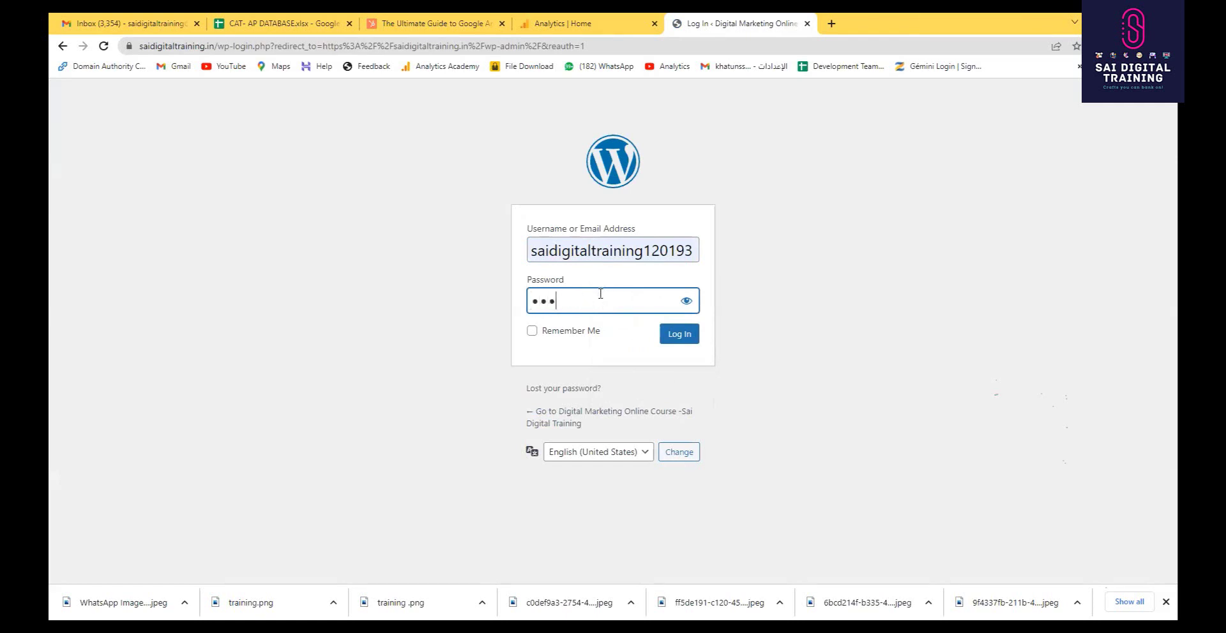
{"action": "left_click", "coordinate": [691, 336]}
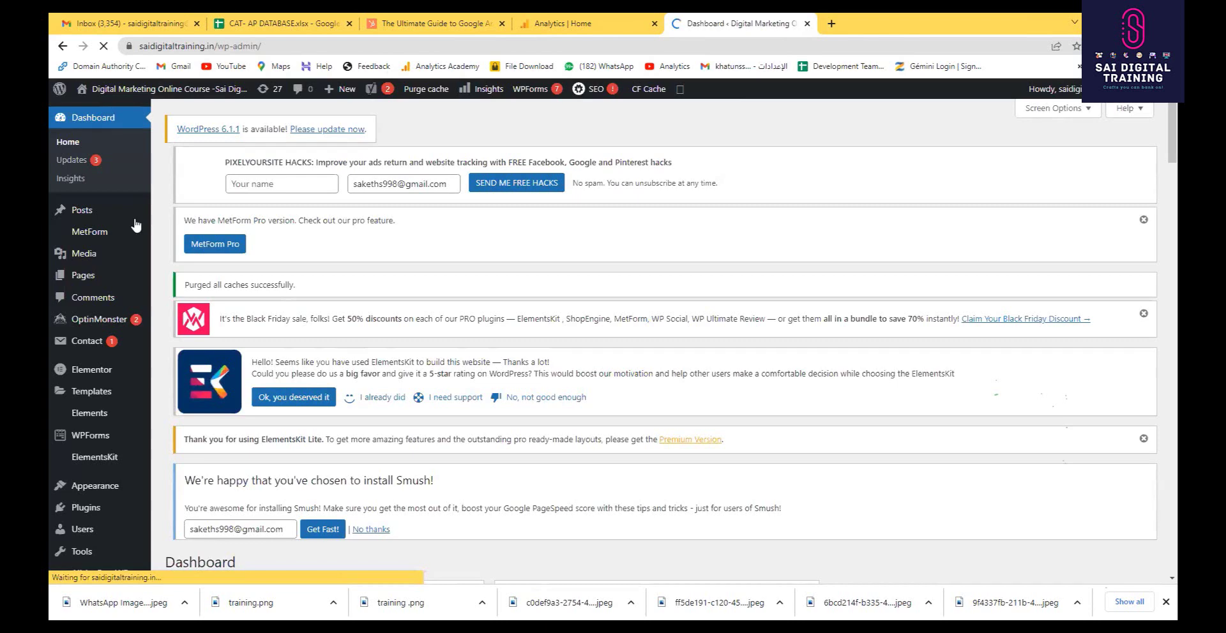
Open the All in One SEO dashboard and look over its setup, overview and site score sections
{"action": "scroll", "coordinate": [109, 317], "scroll_direction": "down", "scroll_amount": 4}
{"action": "mouse_move", "coordinate": [156, 306]}
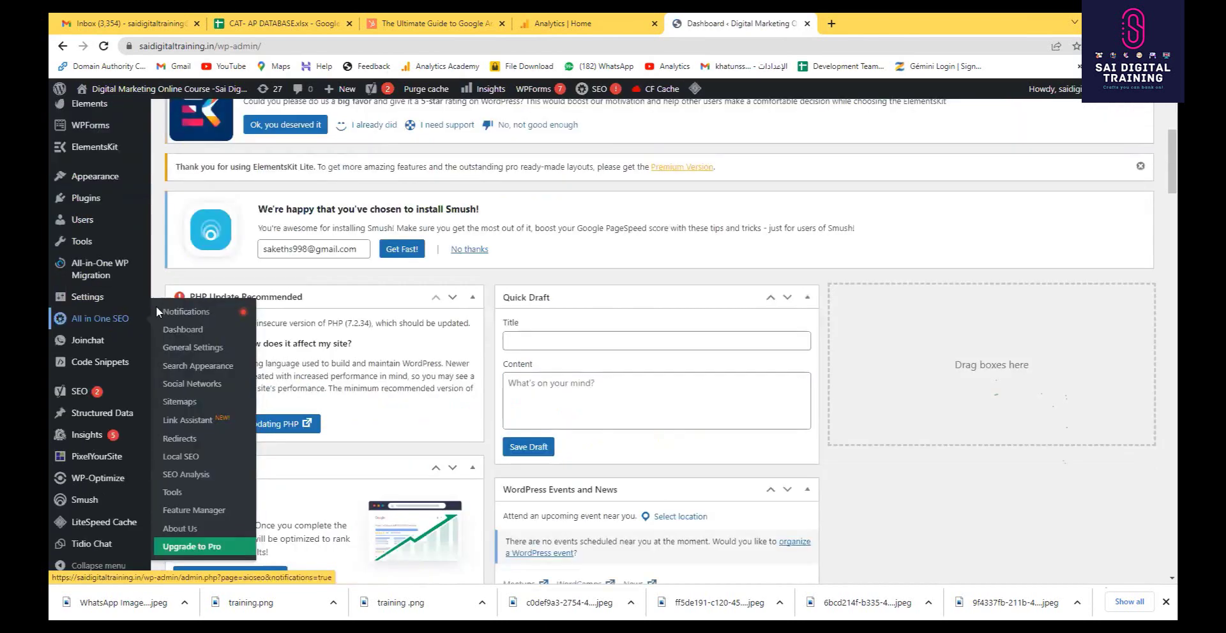
{"action": "left_click", "coordinate": [191, 330]}
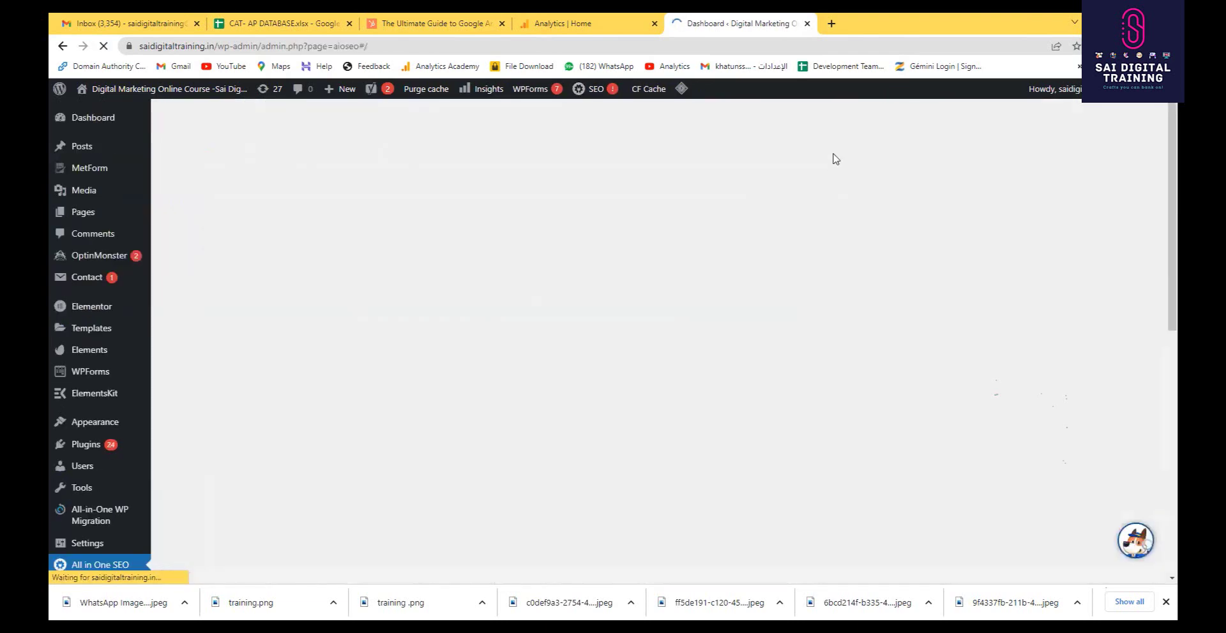
{"action": "scroll", "coordinate": [422, 343], "scroll_direction": "down", "scroll_amount": 4}
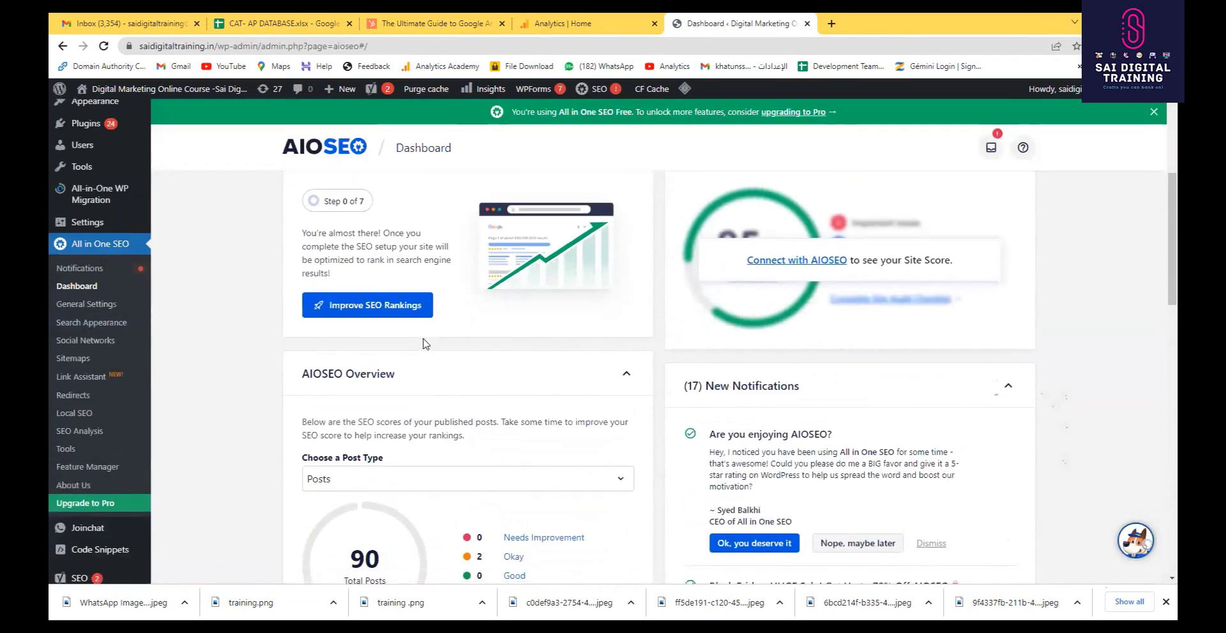
{"action": "scroll", "coordinate": [426, 344], "scroll_direction": "down", "scroll_amount": 4}
{"action": "scroll", "coordinate": [411, 251], "scroll_direction": "up", "scroll_amount": 8}
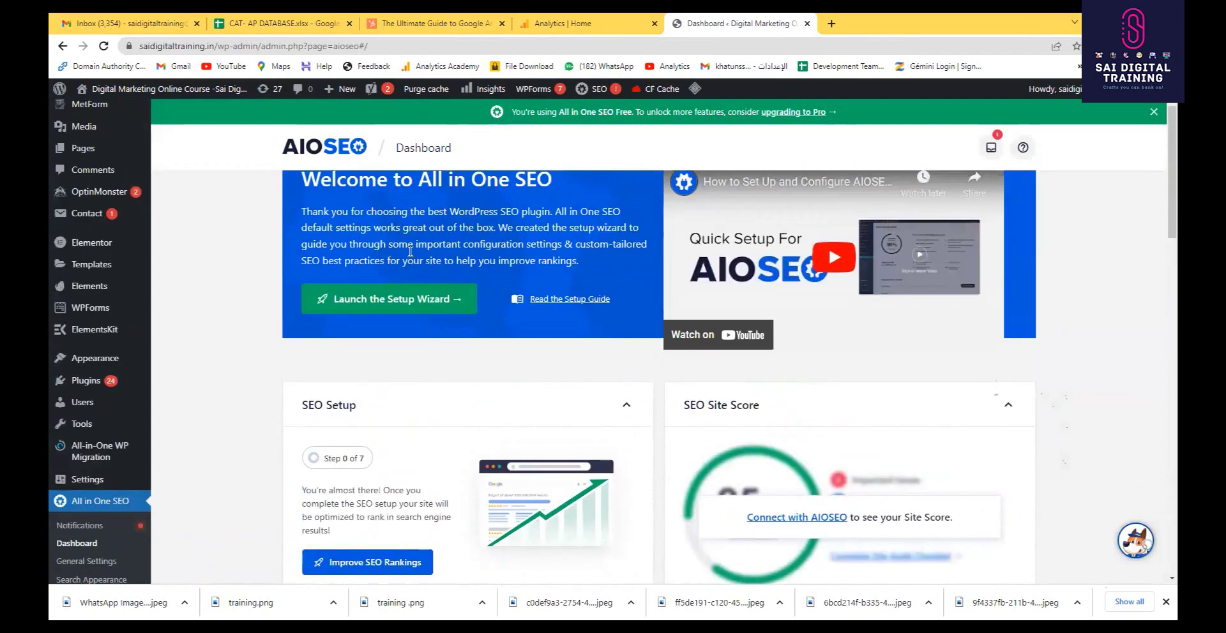
Open the Webmaster Tools verification page in the All in One SEO general settings
{"action": "mouse_move", "coordinate": [97, 434]}
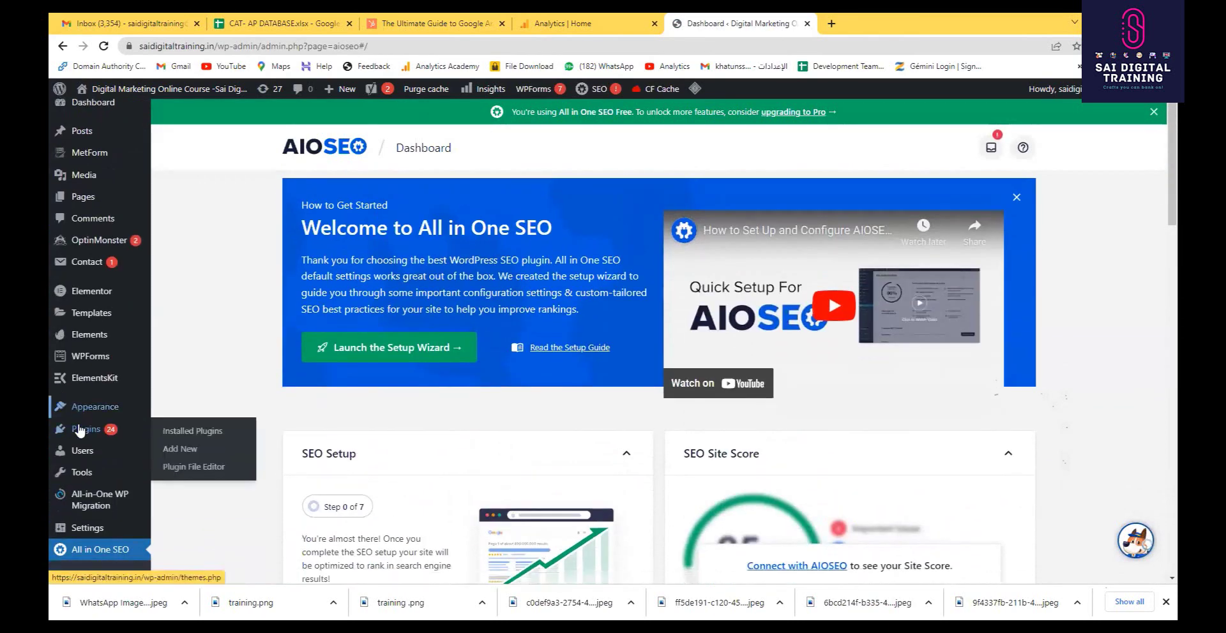
{"action": "scroll", "coordinate": [98, 434], "scroll_direction": "down", "scroll_amount": 3}
{"action": "left_click", "coordinate": [114, 437]}
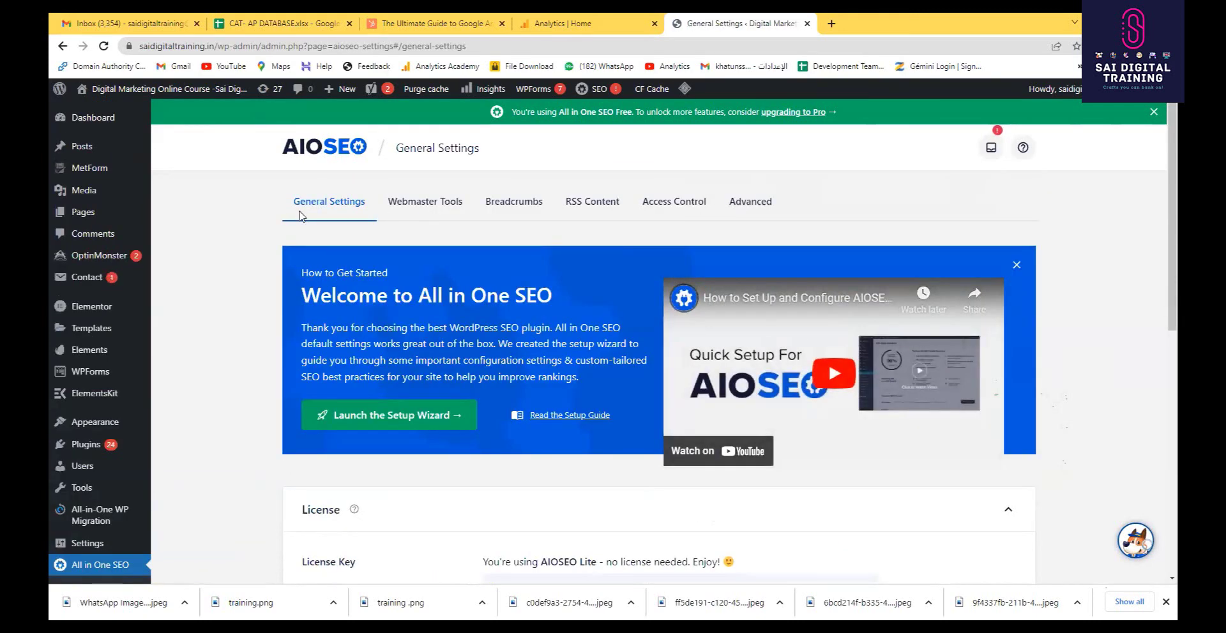
{"action": "scroll", "coordinate": [451, 274], "scroll_direction": "down", "scroll_amount": 7}
{"action": "scroll", "coordinate": [434, 255], "scroll_direction": "up", "scroll_amount": 7}
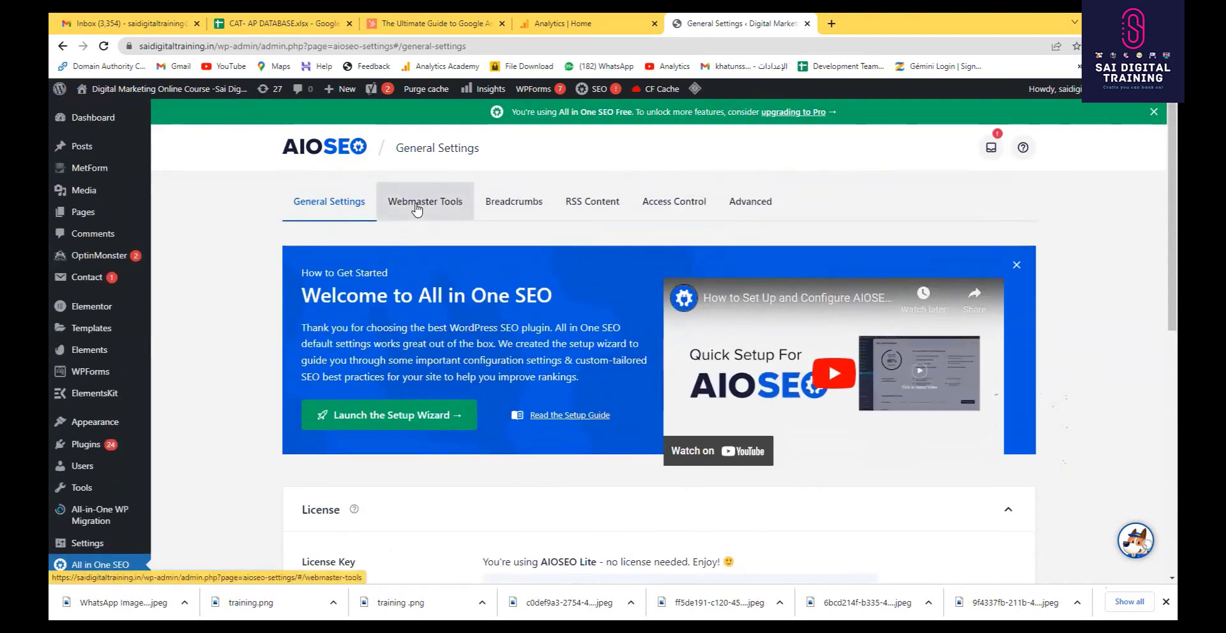
{"action": "left_click", "coordinate": [416, 203]}
{"action": "scroll", "coordinate": [364, 353], "scroll_direction": "down", "scroll_amount": 1}
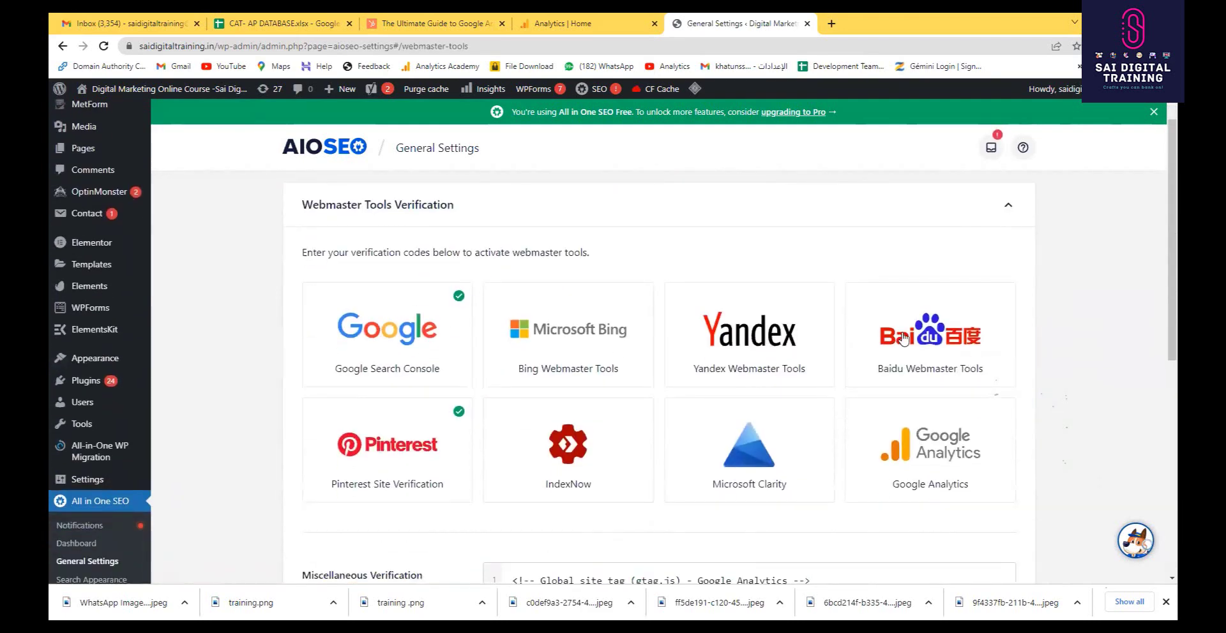
Select Google Analytics among the webmaster tools and review the gtag.js code under Miscellaneous Verification
{"action": "left_click", "coordinate": [917, 457]}
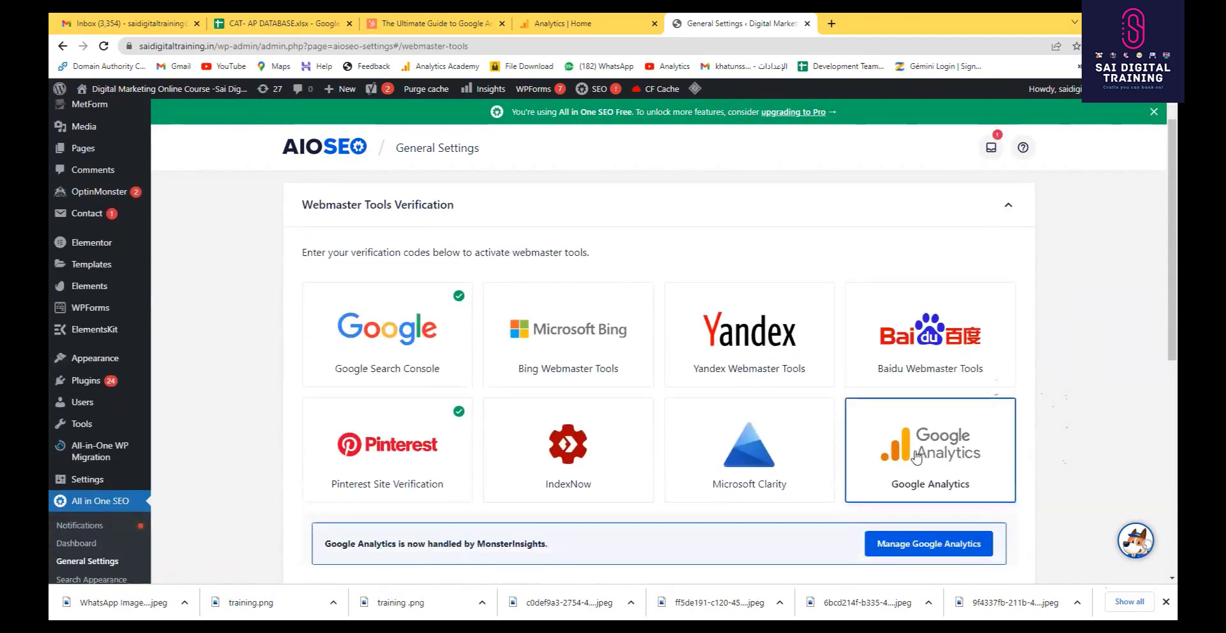
{"action": "scroll", "coordinate": [602, 410], "scroll_direction": "down", "scroll_amount": 5}
{"action": "scroll", "coordinate": [734, 383], "scroll_direction": "down", "scroll_amount": 2}
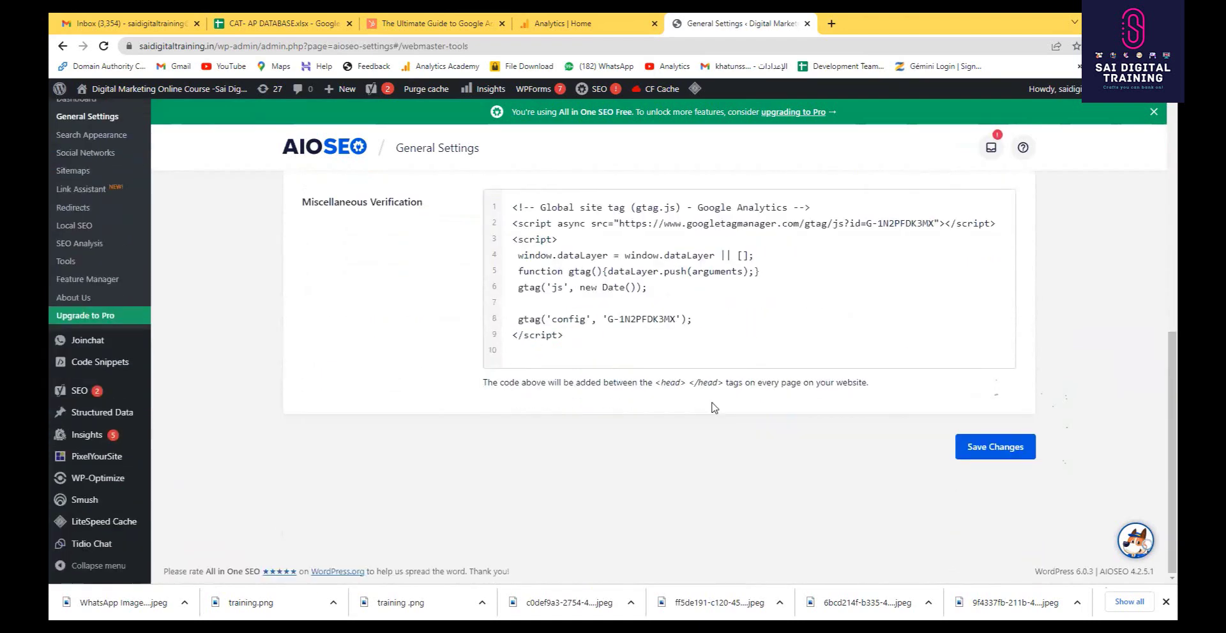
{"action": "scroll", "coordinate": [647, 346], "scroll_direction": "up", "scroll_amount": 2}
{"action": "scroll", "coordinate": [957, 409], "scroll_direction": "down", "scroll_amount": 2}
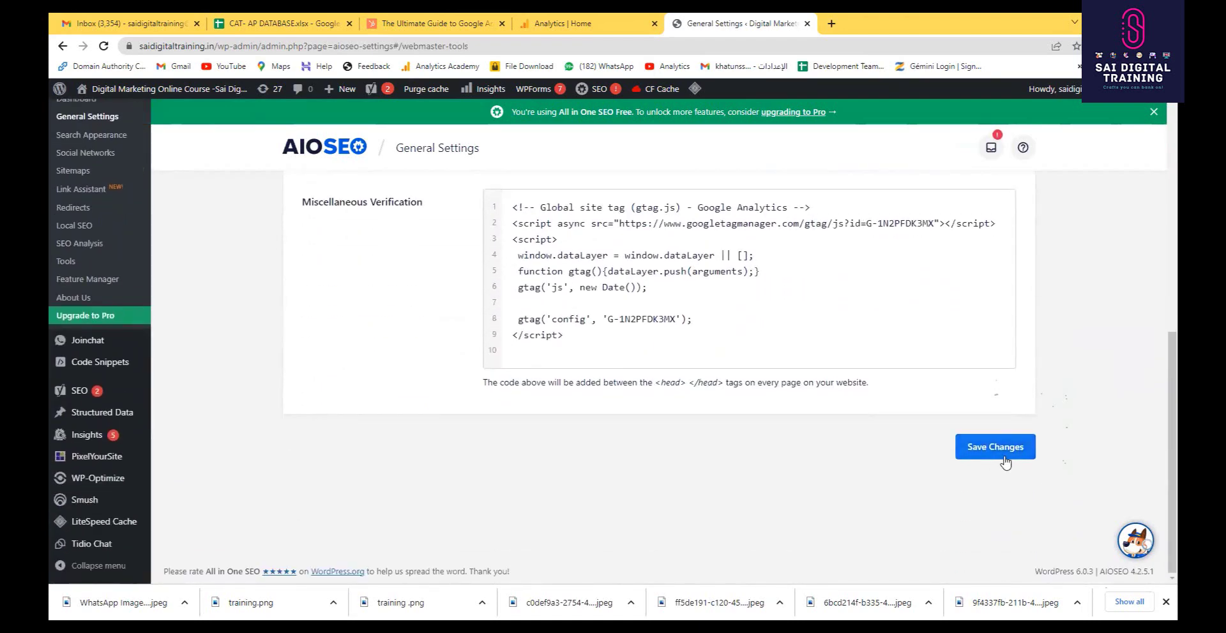
{"action": "scroll", "coordinate": [575, 351], "scroll_direction": "up", "scroll_amount": 3}
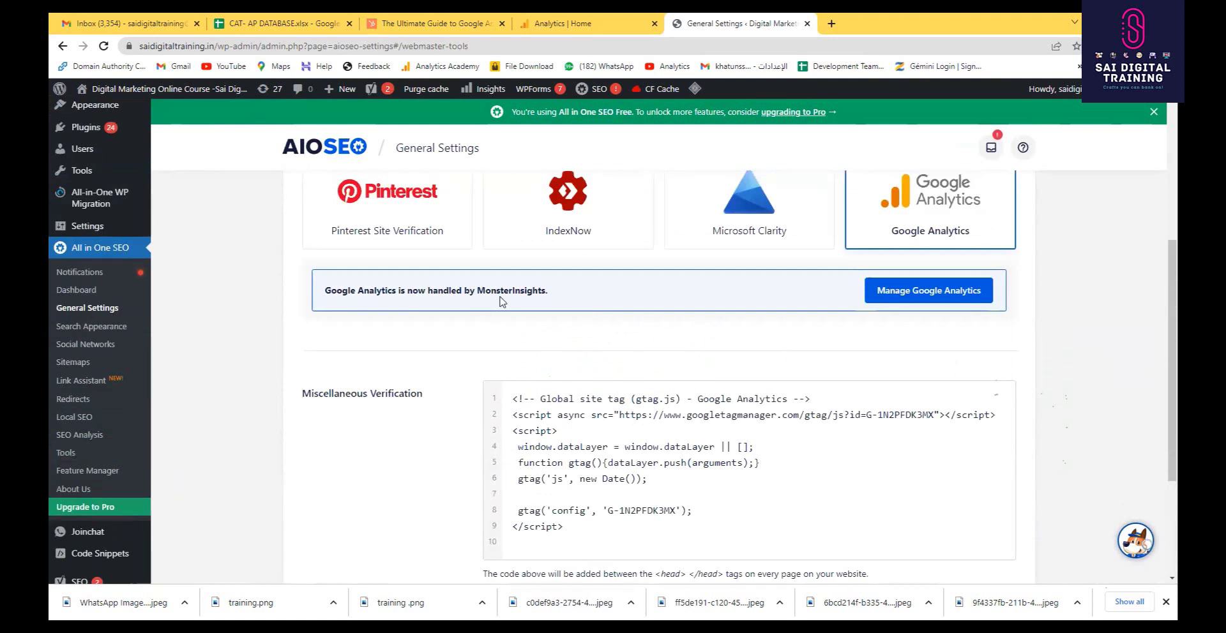
Open the MonsterInsights settings from the Google Analytics notice and allow usage tracking
{"action": "left_click", "coordinate": [929, 300]}
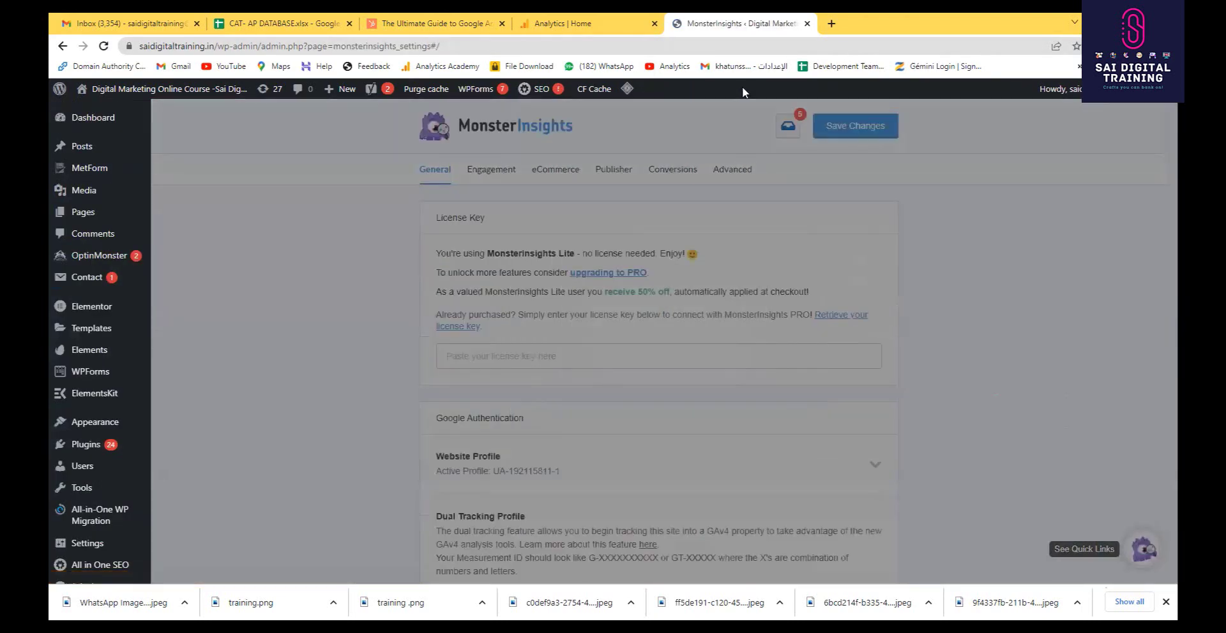
{"action": "scroll", "coordinate": [648, 196], "scroll_direction": "down", "scroll_amount": 5}
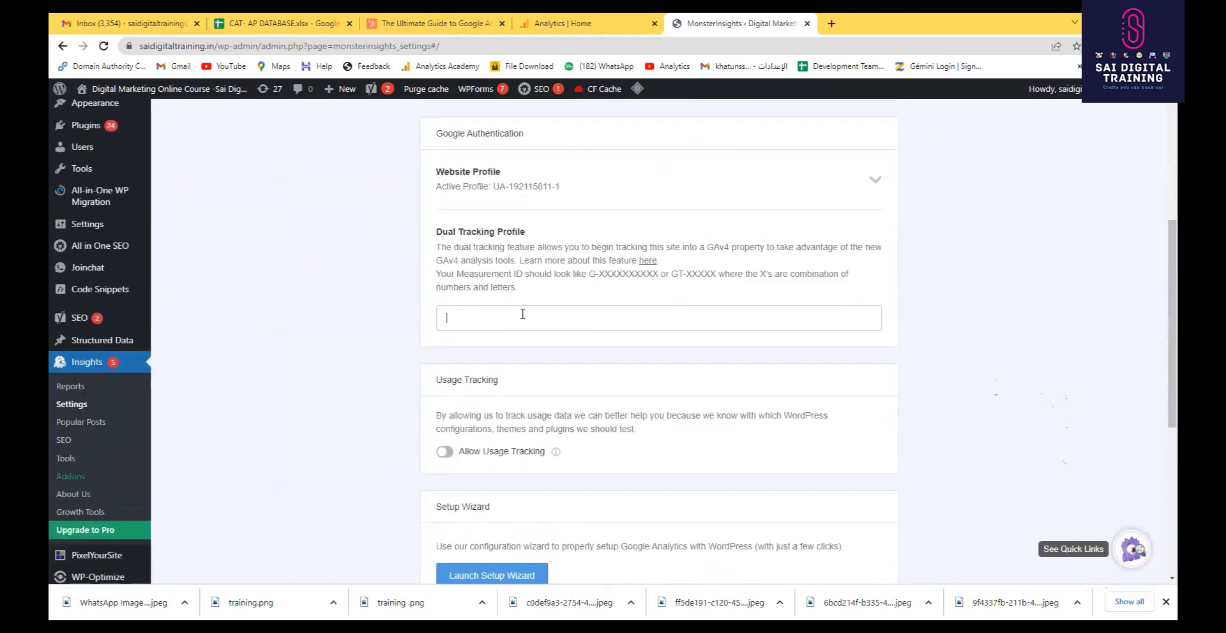
{"action": "scroll", "coordinate": [431, 244], "scroll_direction": "down", "scroll_amount": 3}
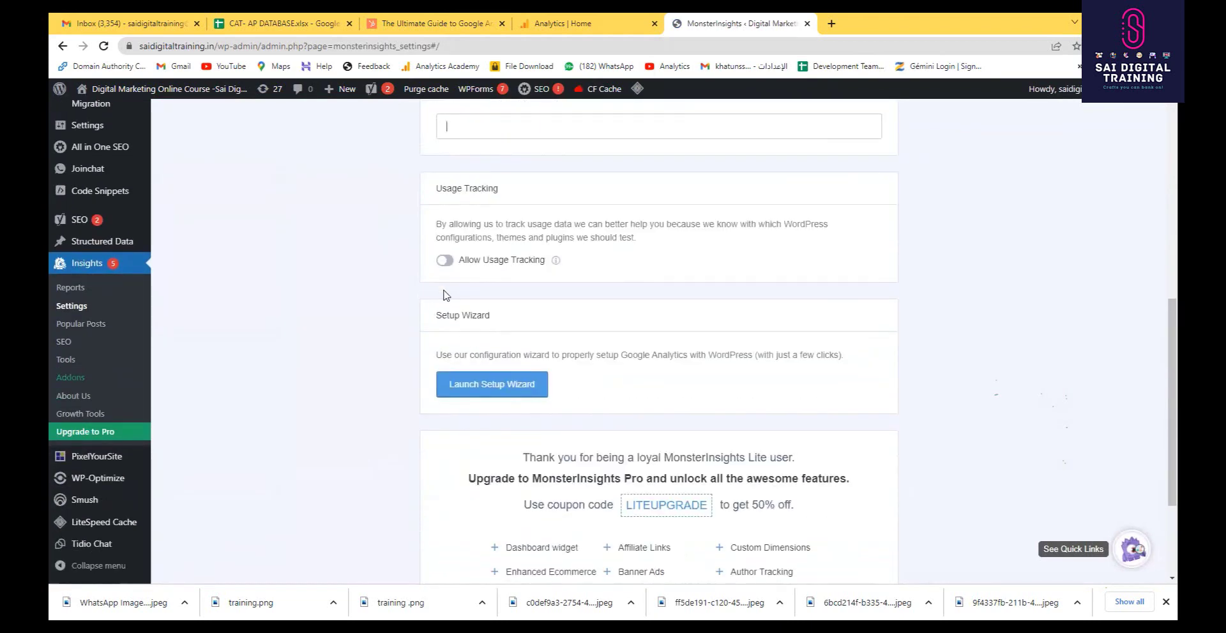
{"action": "left_click", "coordinate": [443, 260]}
{"action": "scroll", "coordinate": [463, 259], "scroll_direction": "down", "scroll_amount": 3}
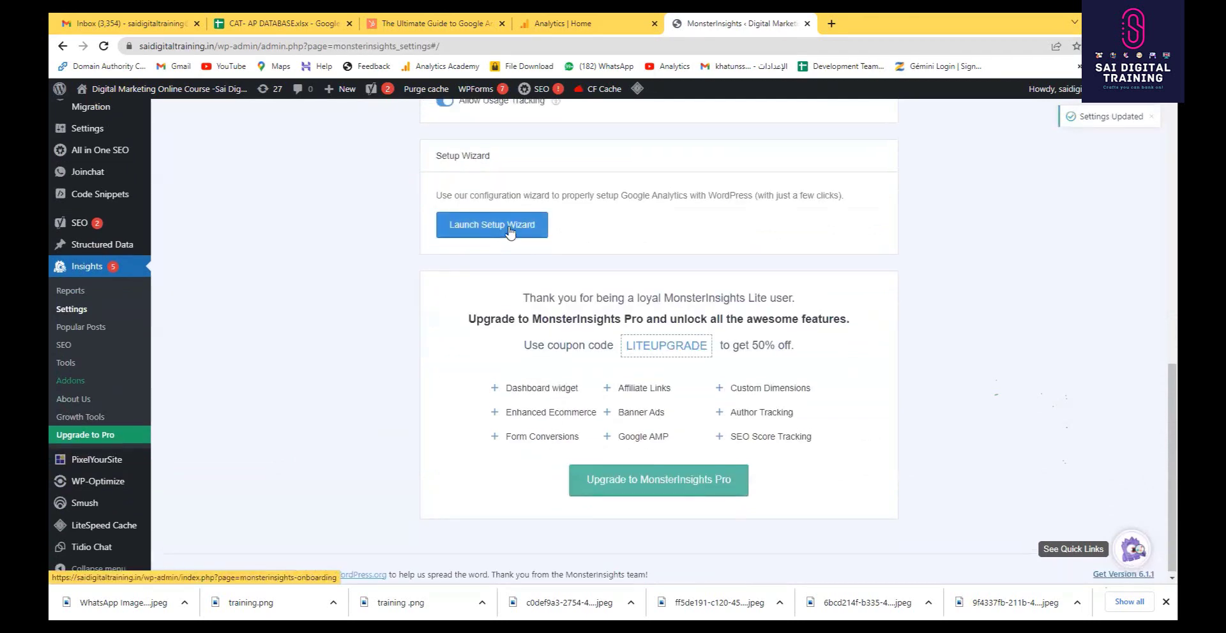
Launch the MonsterInsights setup wizard, keep the Business Website category, and skip reconnecting while keeping the existing connection
{"action": "scroll", "coordinate": [853, 284], "scroll_direction": "up", "scroll_amount": 1}
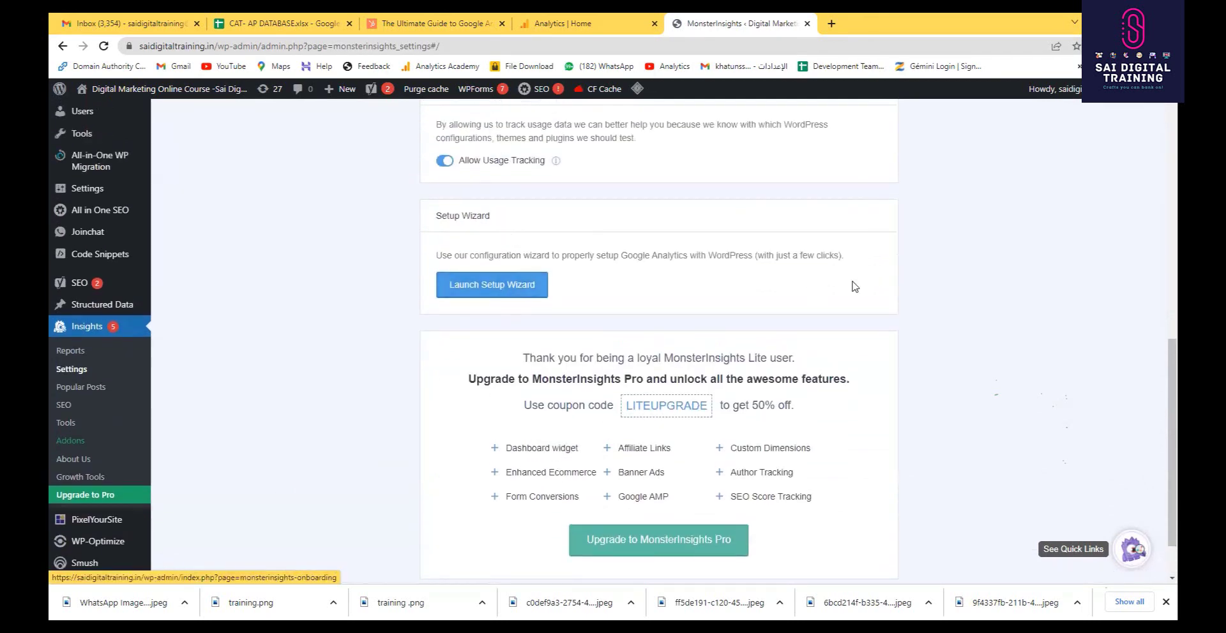
{"action": "left_click", "coordinate": [498, 288]}
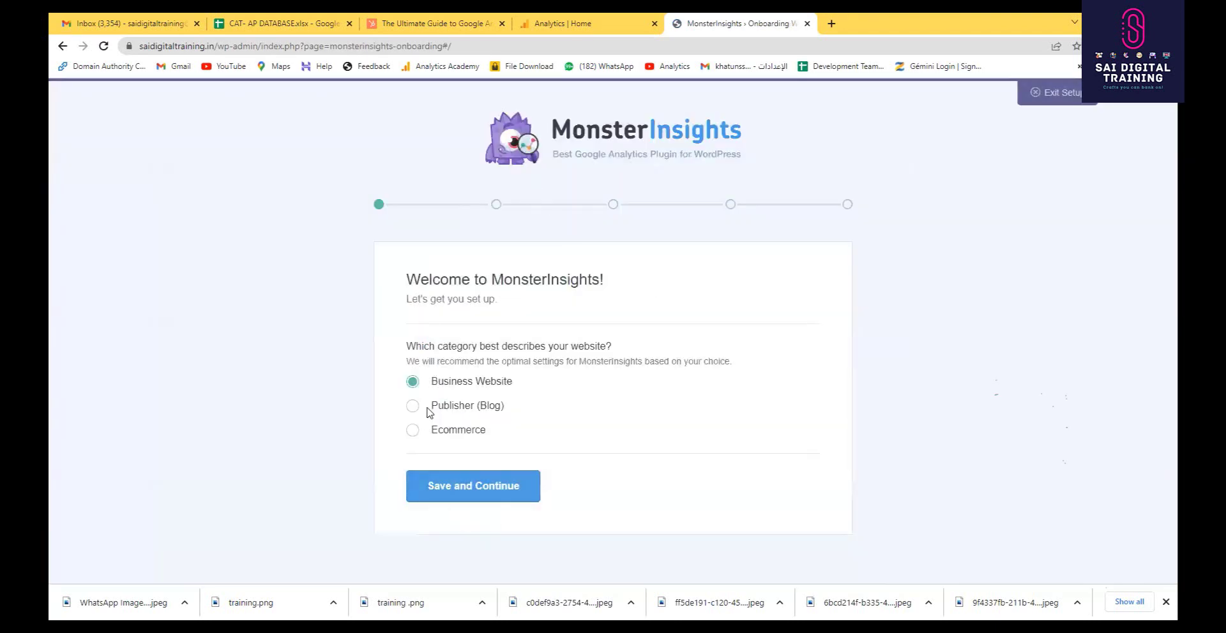
{"action": "left_click", "coordinate": [490, 498]}
{"action": "scroll", "coordinate": [609, 323], "scroll_direction": "down", "scroll_amount": 3}
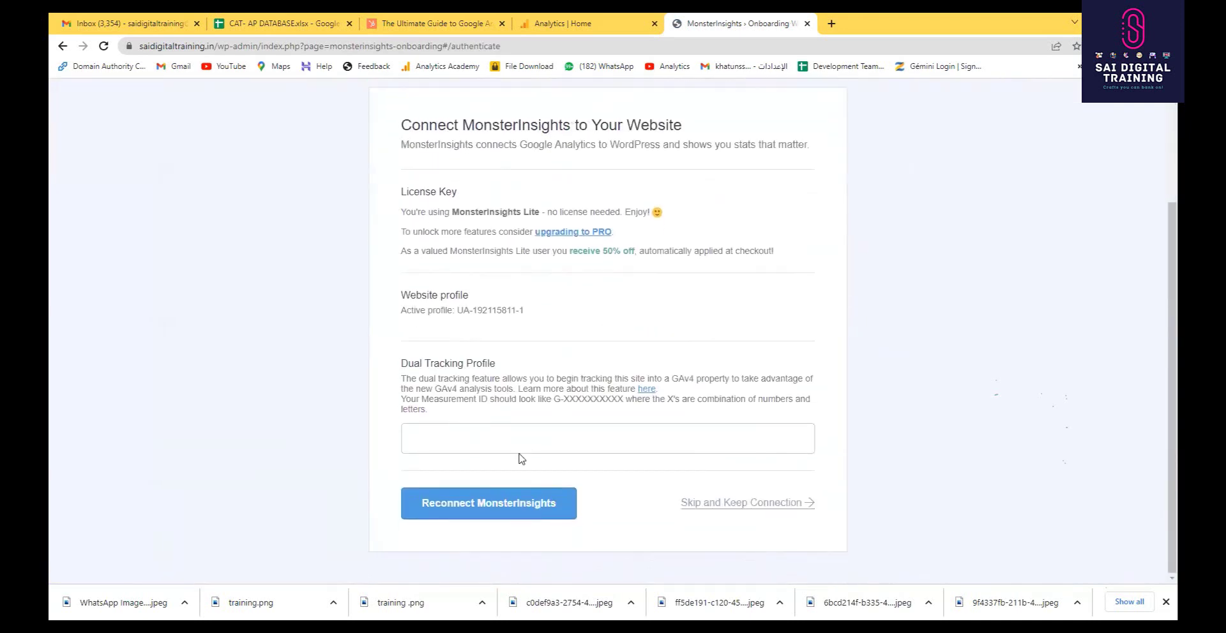
{"action": "left_click", "coordinate": [467, 436]}
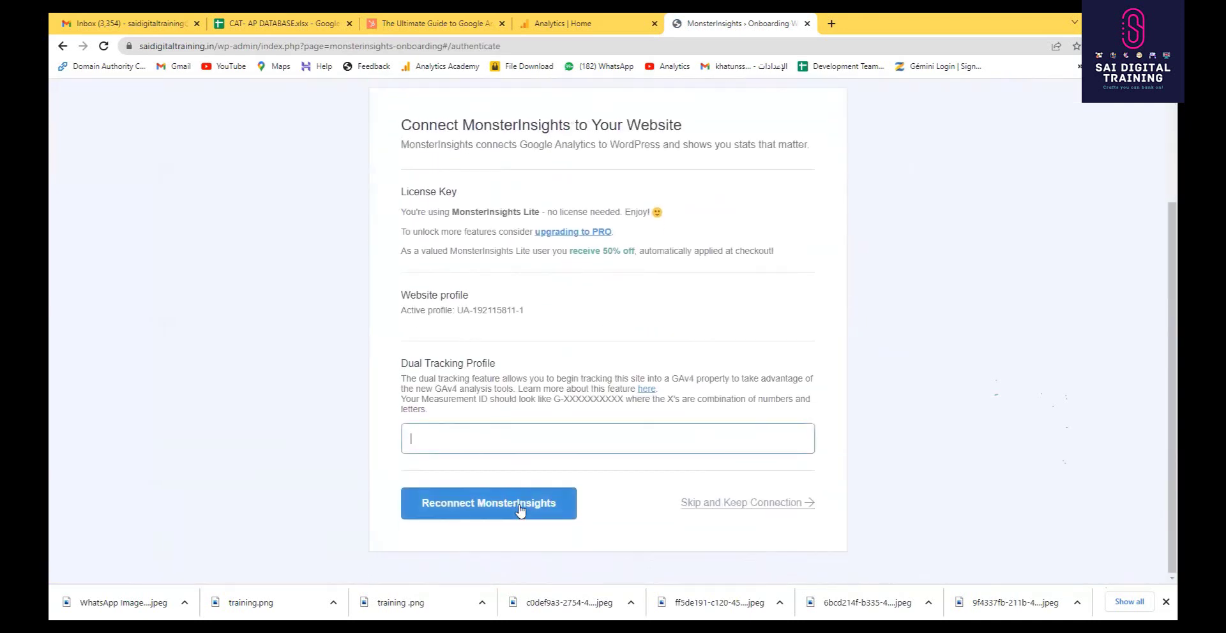
{"action": "left_click", "coordinate": [755, 503]}
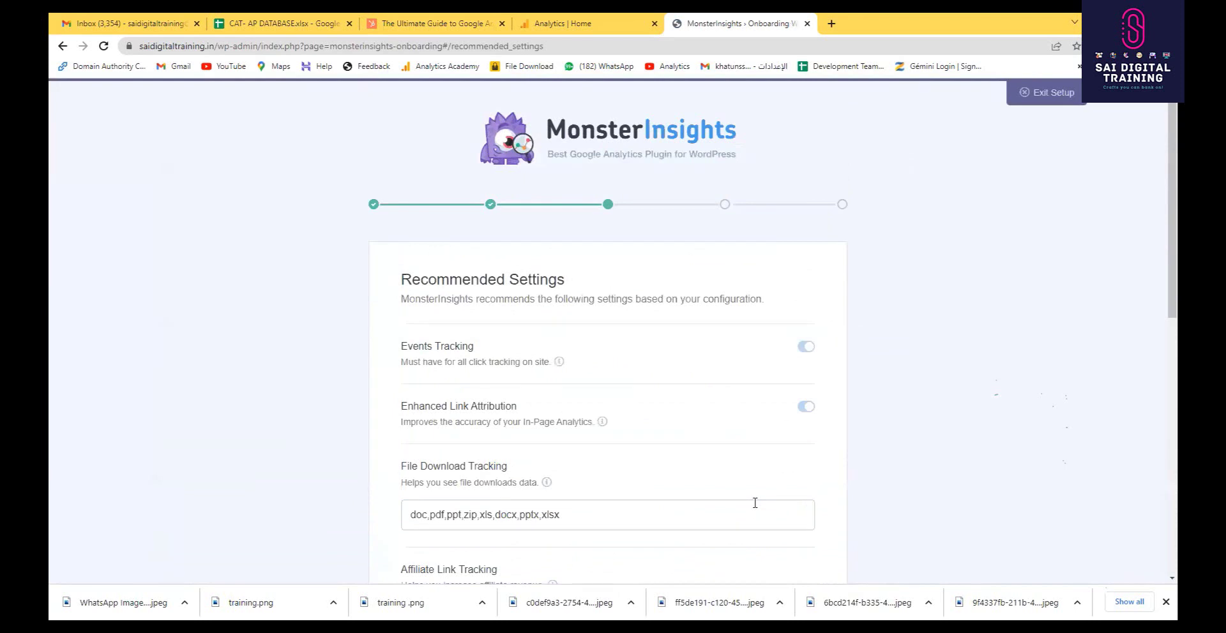
Save the wizard's recommended settings unchanged and continue past the recommended add-ons to complete the tracking setup
{"action": "scroll", "coordinate": [711, 236], "scroll_direction": "down", "scroll_amount": 5}
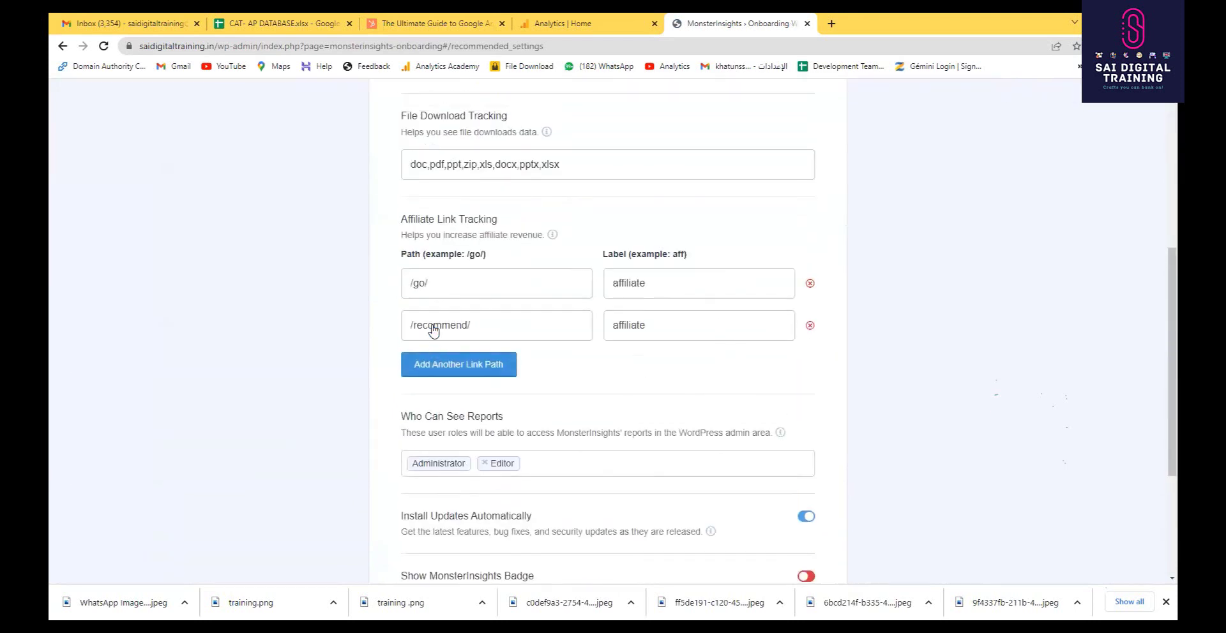
{"action": "scroll", "coordinate": [446, 305], "scroll_direction": "up", "scroll_amount": 1}
{"action": "scroll", "coordinate": [447, 305], "scroll_direction": "down", "scroll_amount": 4}
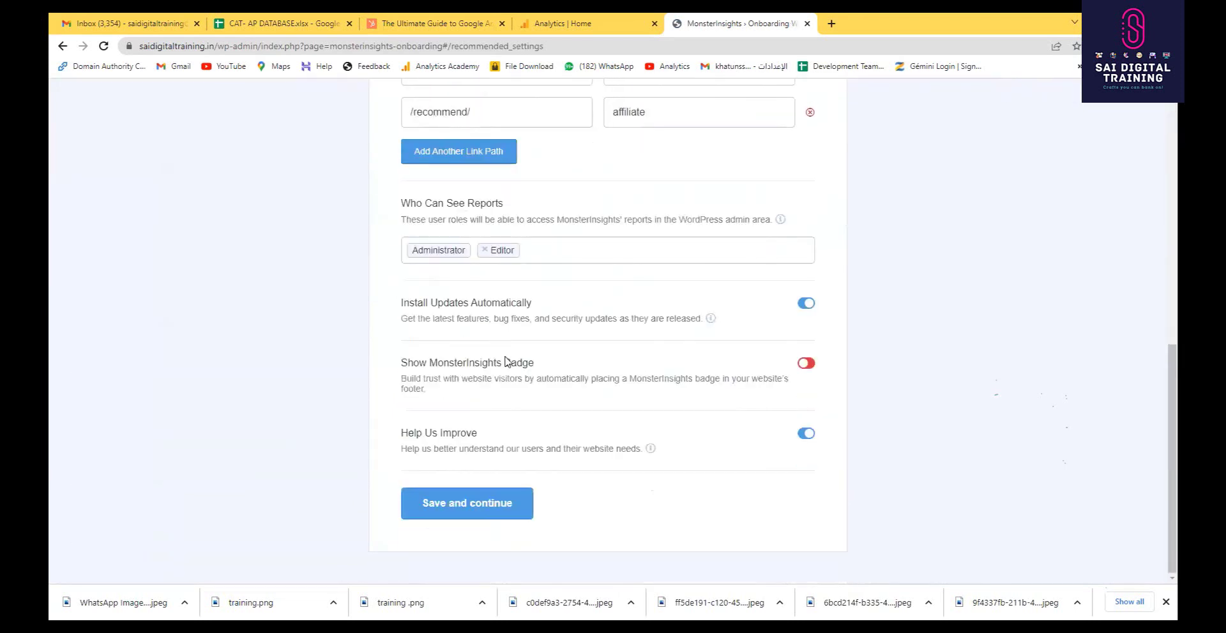
{"action": "left_click", "coordinate": [475, 504]}
{"action": "scroll", "coordinate": [804, 281], "scroll_direction": "down", "scroll_amount": 10}
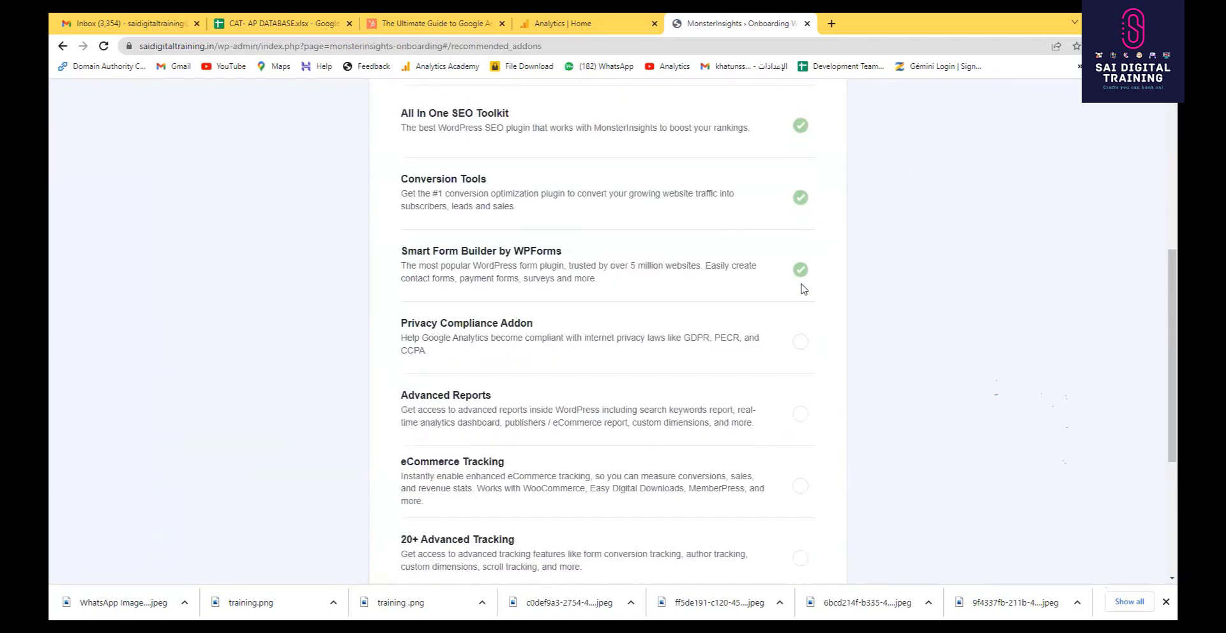
{"action": "left_click", "coordinate": [436, 505]}
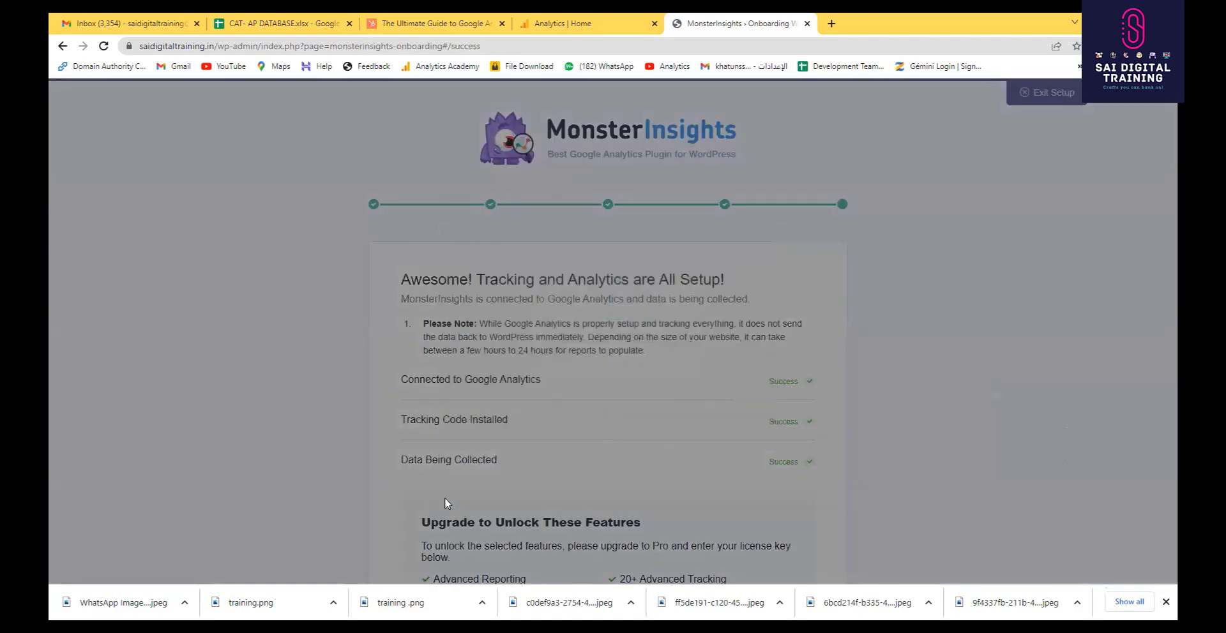
Review the connection, tracking code and data collection statuses and the Pro upgrade offer on the wizard's final page
{"action": "scroll", "coordinate": [596, 325], "scroll_direction": "down", "scroll_amount": 2}
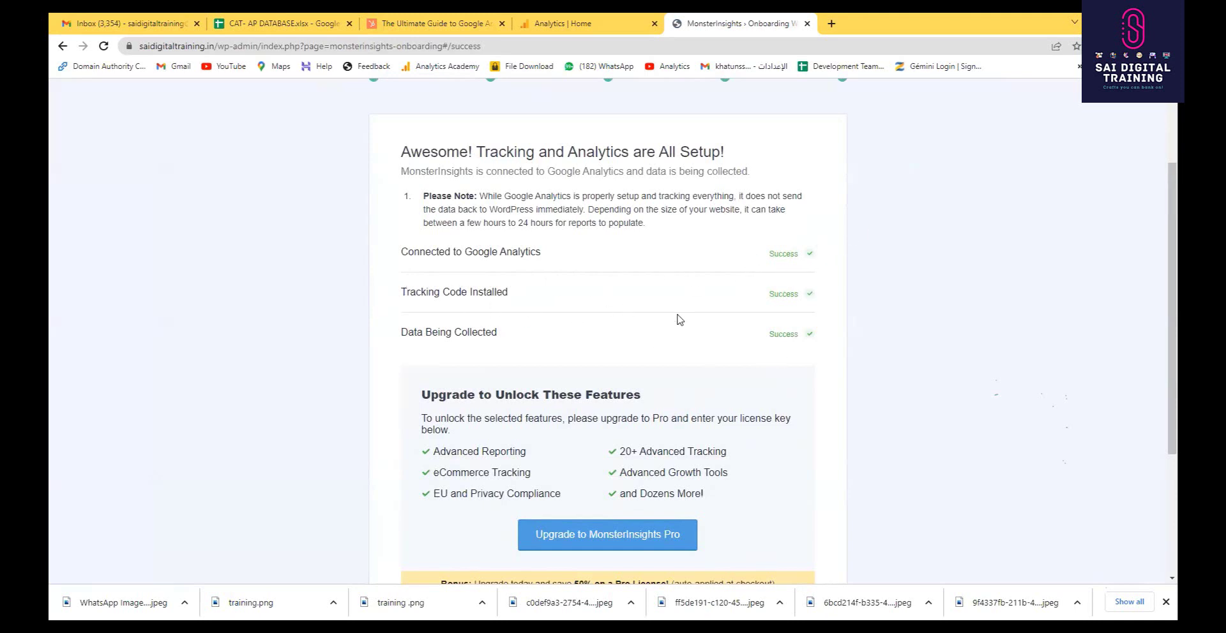
{"action": "scroll", "coordinate": [702, 421], "scroll_direction": "down", "scroll_amount": 3}
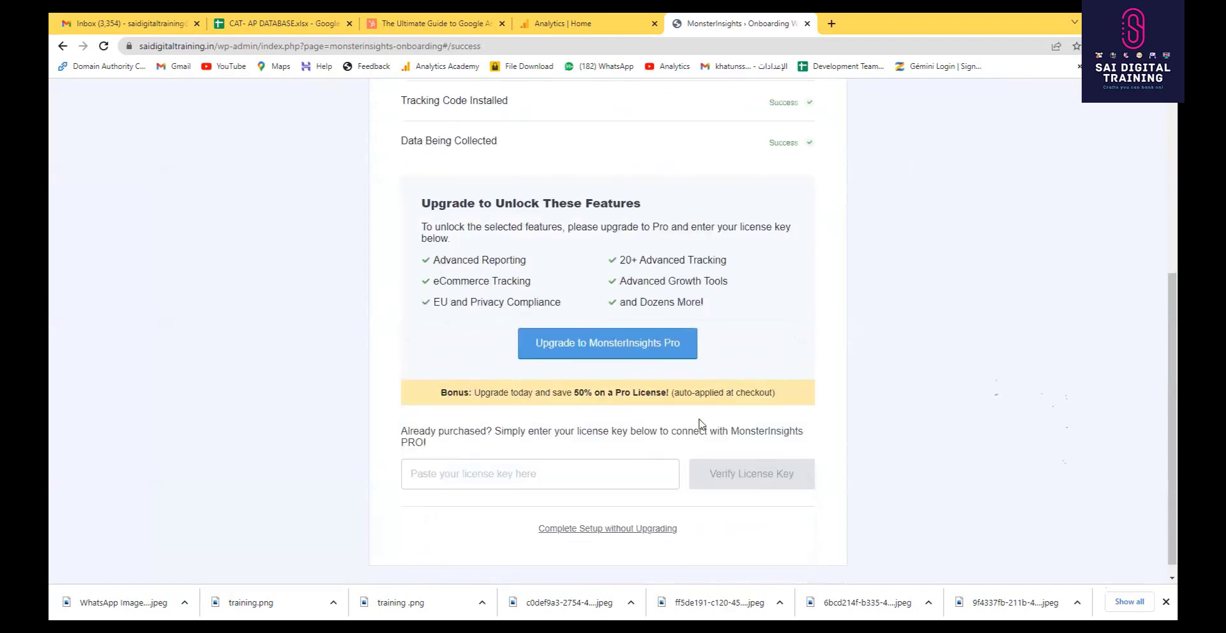
{"action": "scroll", "coordinate": [760, 383], "scroll_direction": "up", "scroll_amount": 2}
{"action": "scroll", "coordinate": [702, 383], "scroll_direction": "up", "scroll_amount": 3}
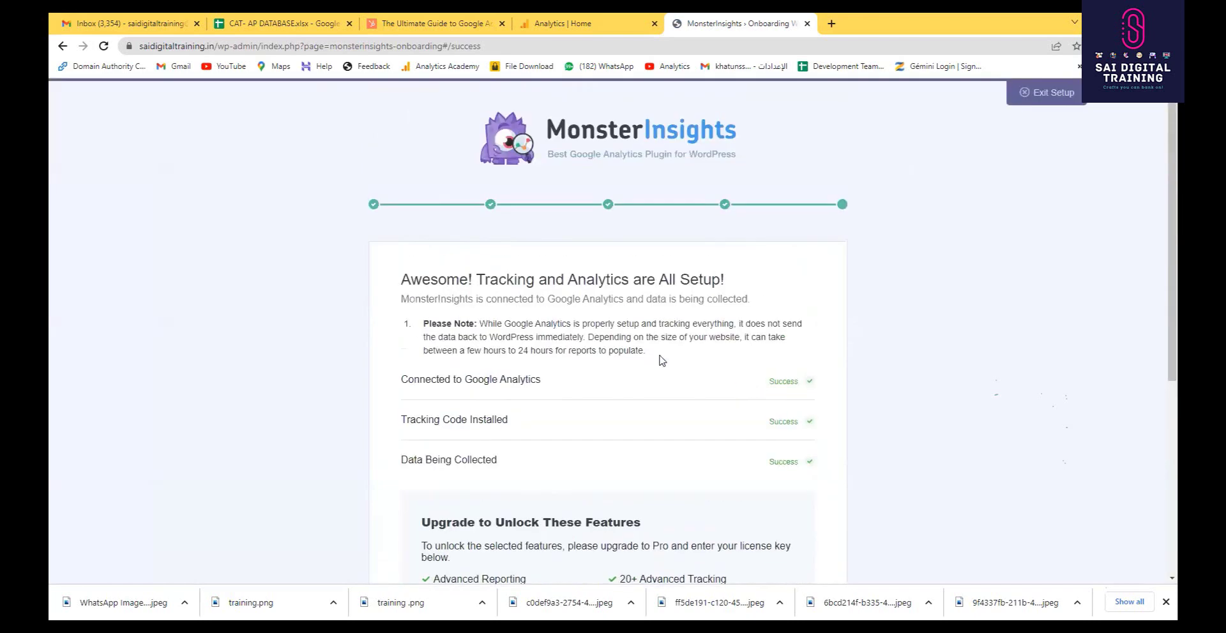
Revisit the MonsterInsights wizard's connection page with the Dual Tracking Profile field, and return to the recommended add-ons page
{"action": "left_click", "coordinate": [580, 23]}
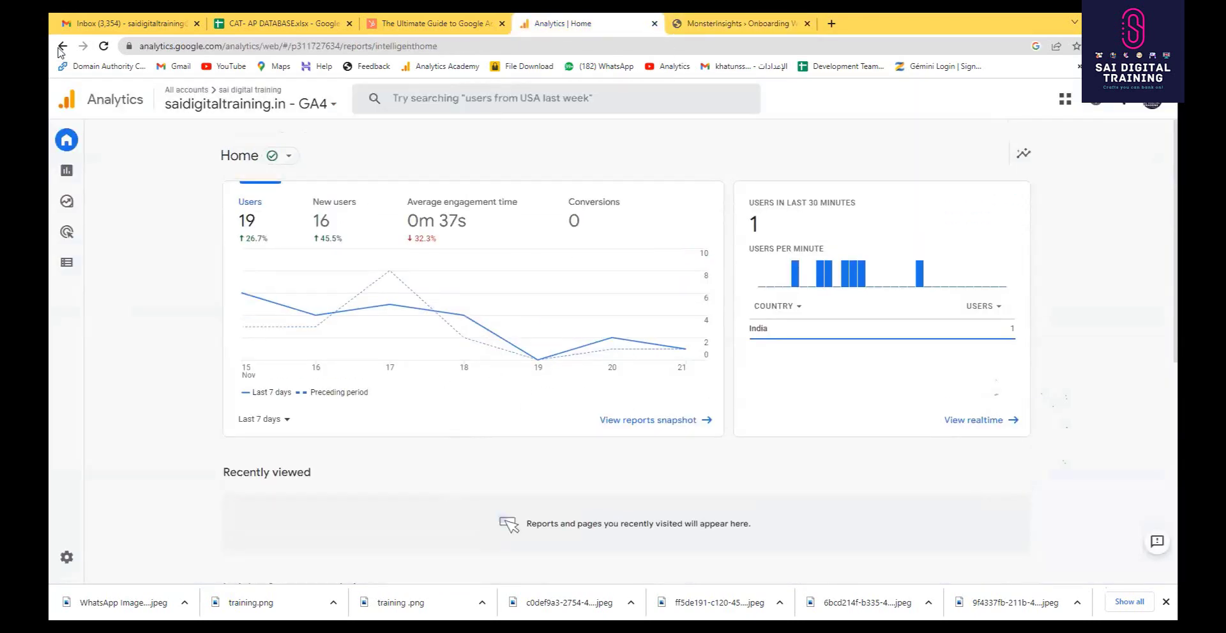
{"action": "left_click", "coordinate": [713, 25]}
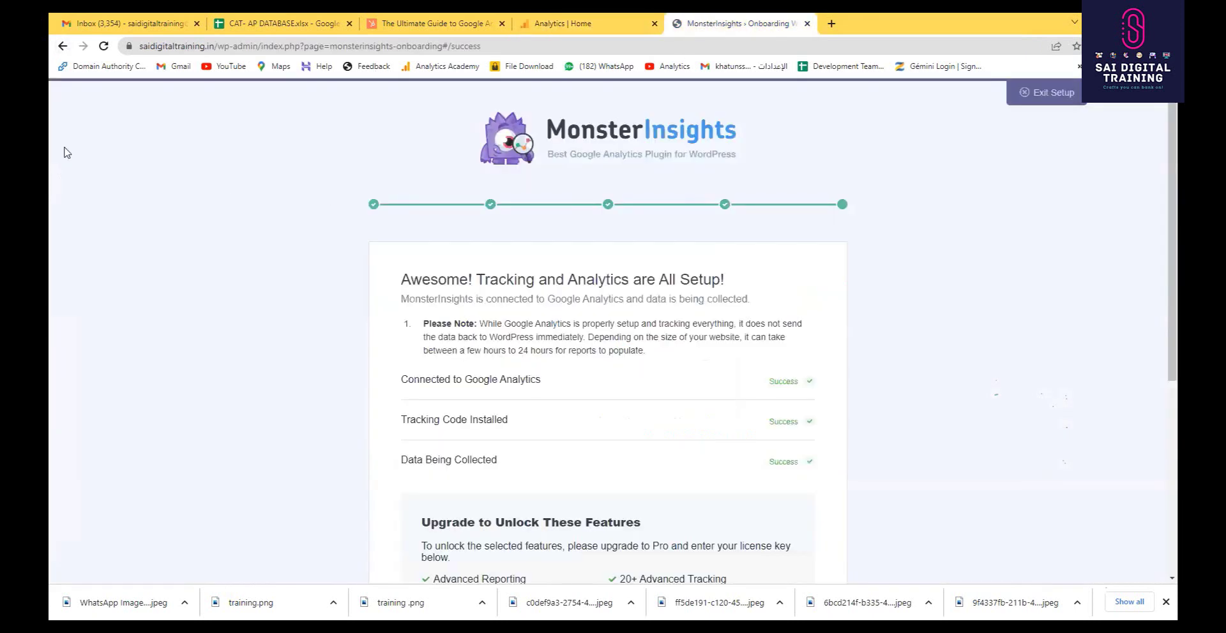
{"action": "left_click", "coordinate": [61, 48]}
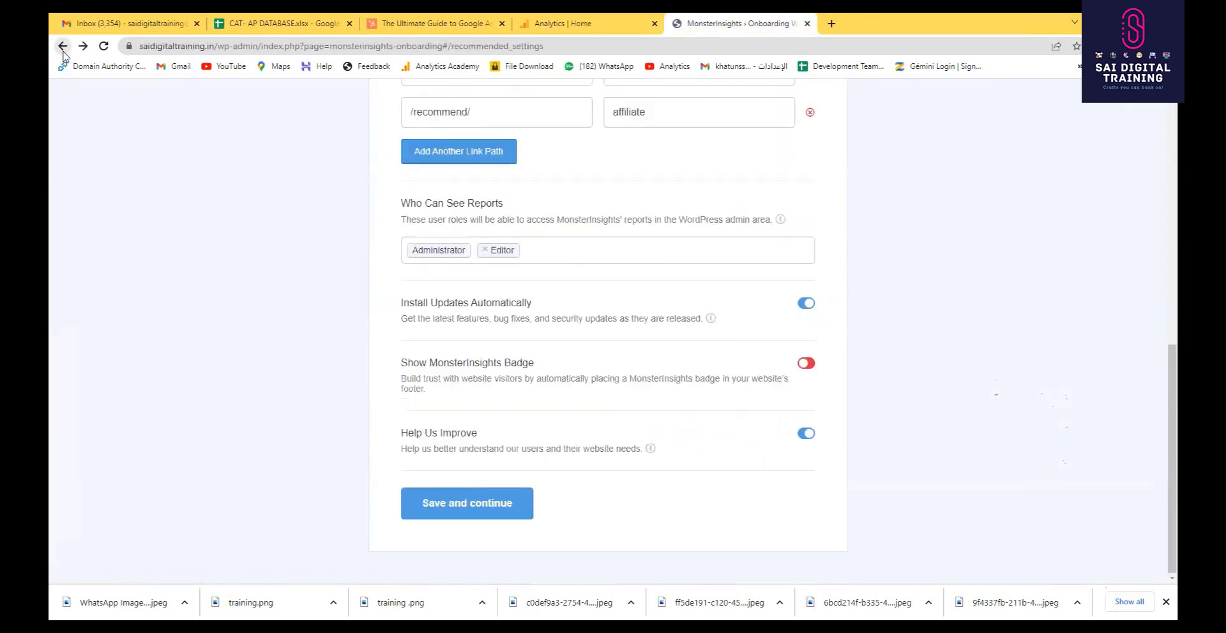
{"action": "left_click", "coordinate": [63, 46]}
{"action": "left_click", "coordinate": [62, 47]}
{"action": "left_click", "coordinate": [83, 46]}
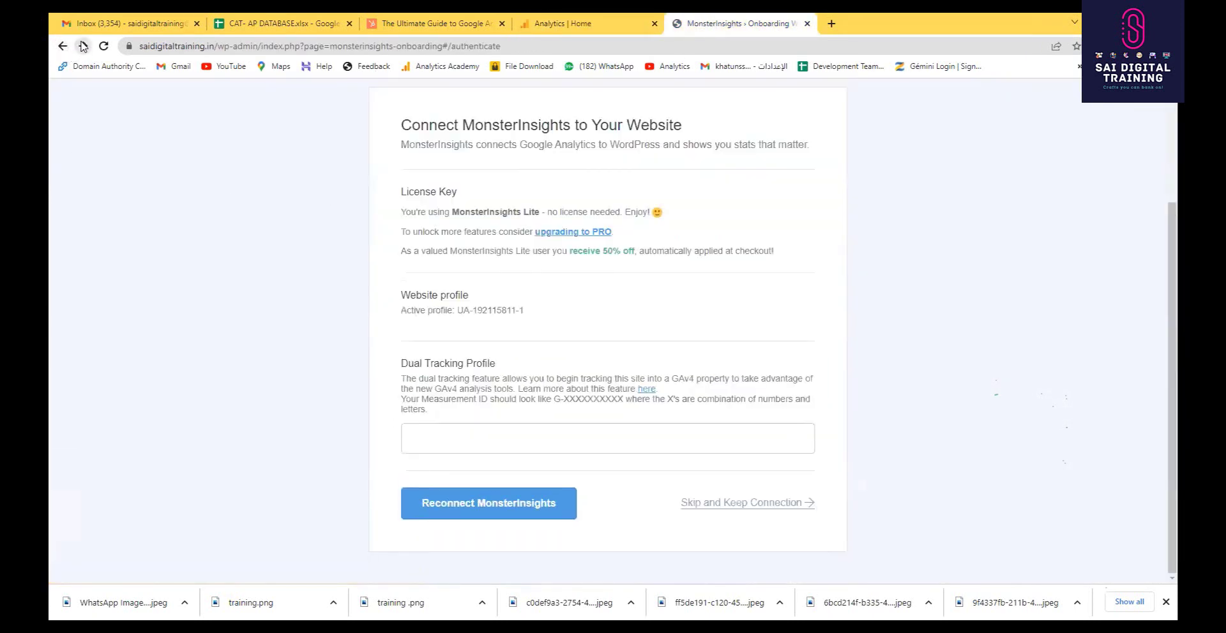
{"action": "left_click", "coordinate": [83, 46]}
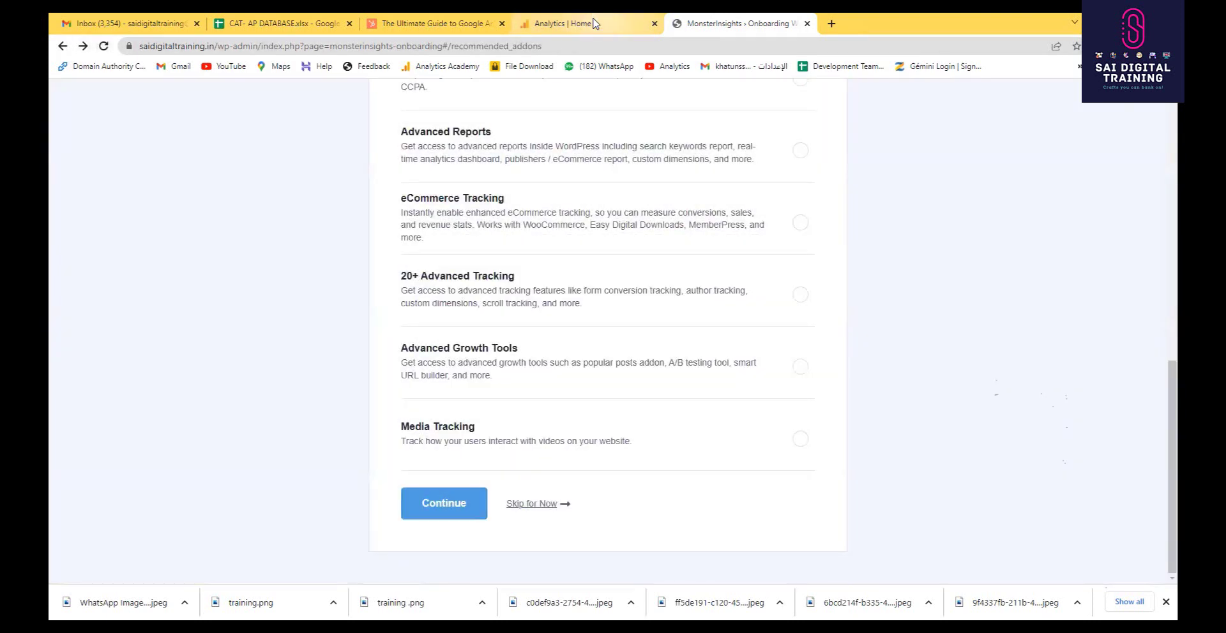
Switch to Google Analytics and open the saidigitaltraining.in - GA4 property in the sai digital training account
{"action": "left_click", "coordinate": [594, 25]}
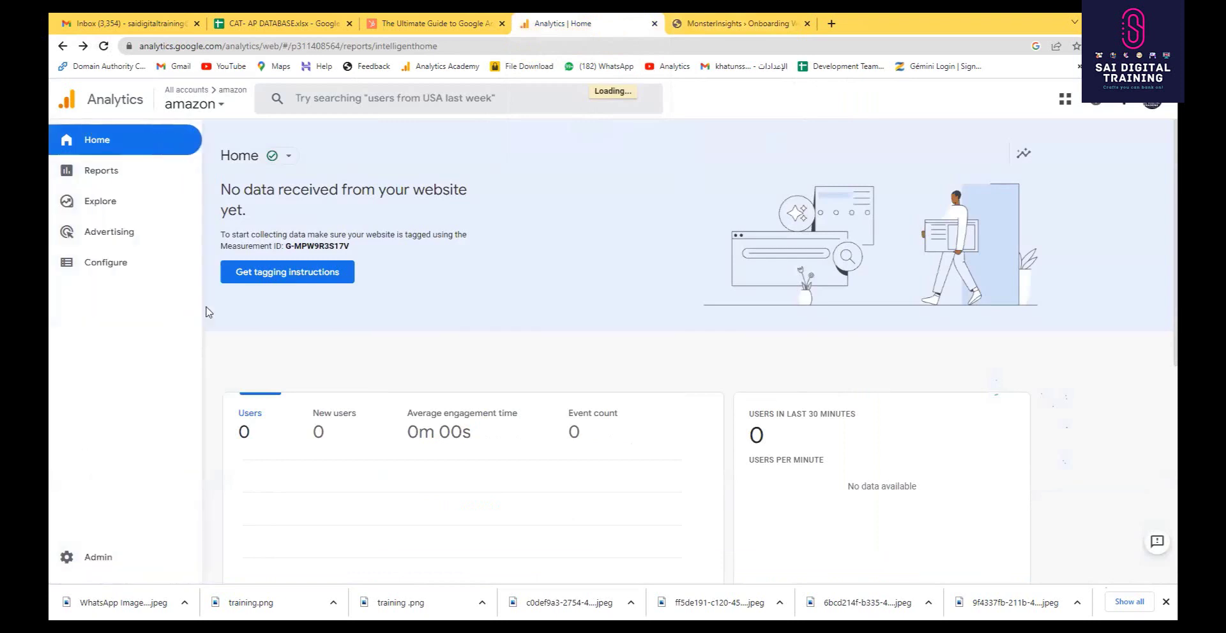
{"action": "left_click", "coordinate": [217, 102]}
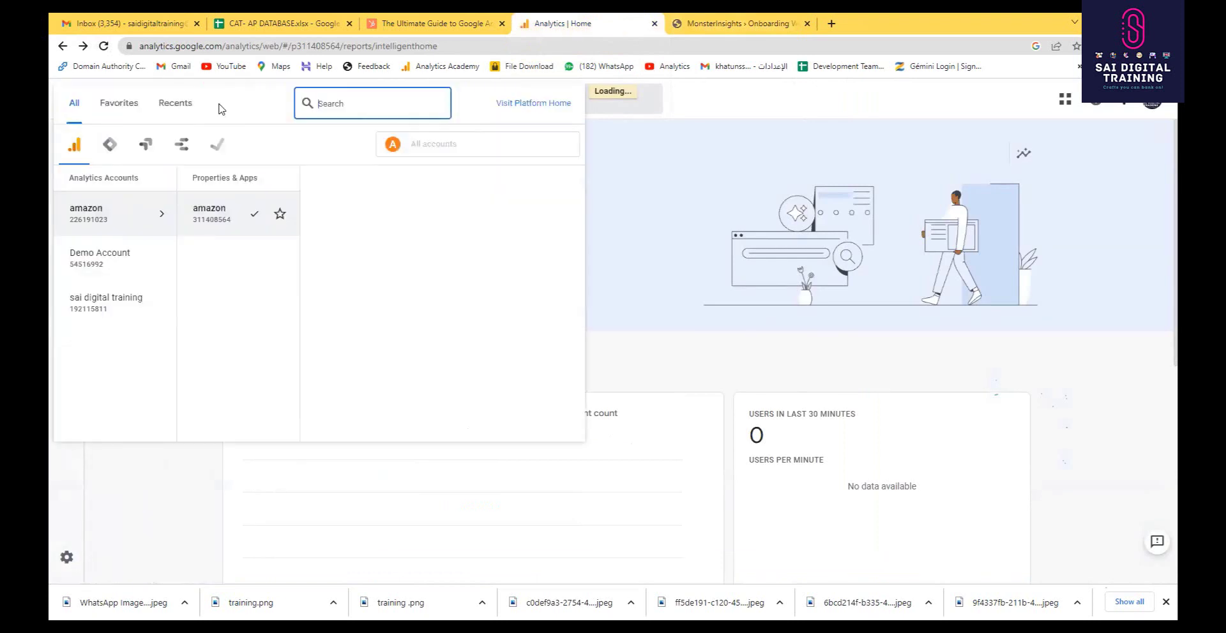
{"action": "left_click", "coordinate": [140, 309]}
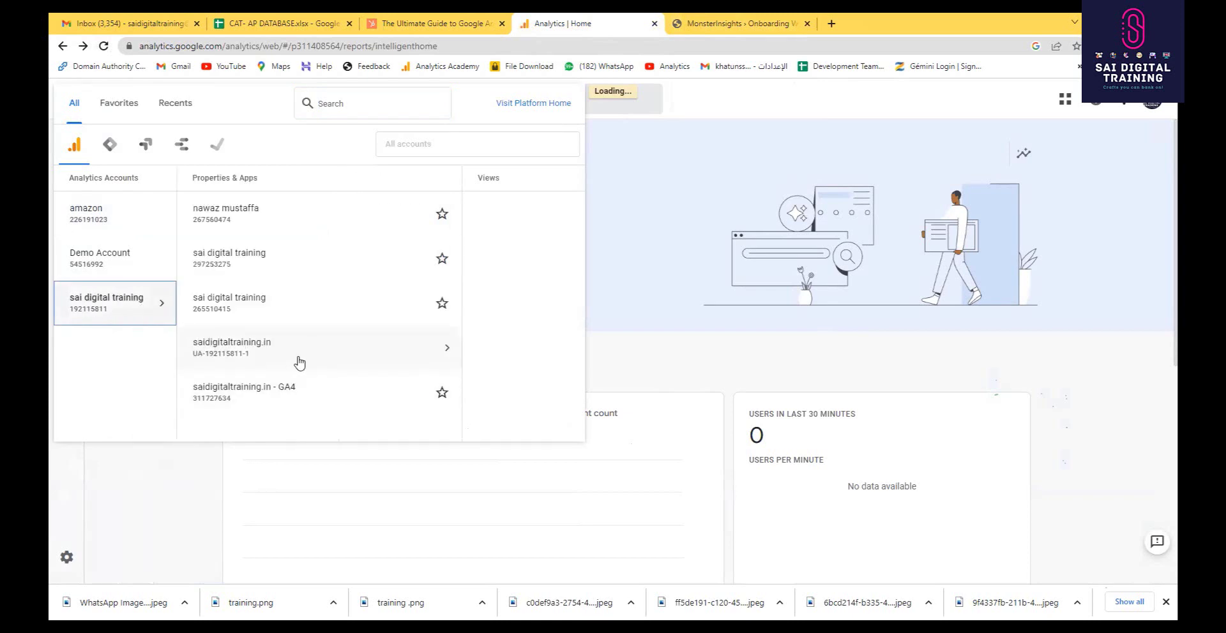
{"action": "left_click", "coordinate": [293, 392]}
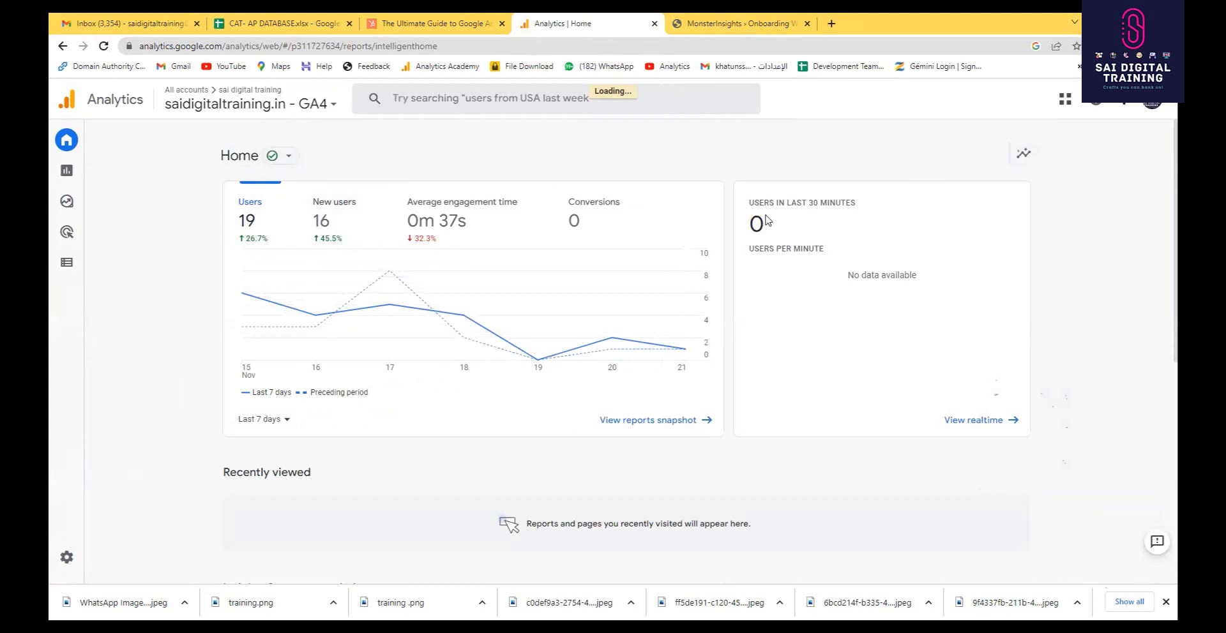
Look over the GA4 property's Home page, including the recently viewed and insights and recommendations sections
{"action": "scroll", "coordinate": [756, 259], "scroll_direction": "down", "scroll_amount": 1}
{"action": "scroll", "coordinate": [466, 281], "scroll_direction": "down", "scroll_amount": 3}
{"action": "scroll", "coordinate": [465, 300], "scroll_direction": "up", "scroll_amount": 4}
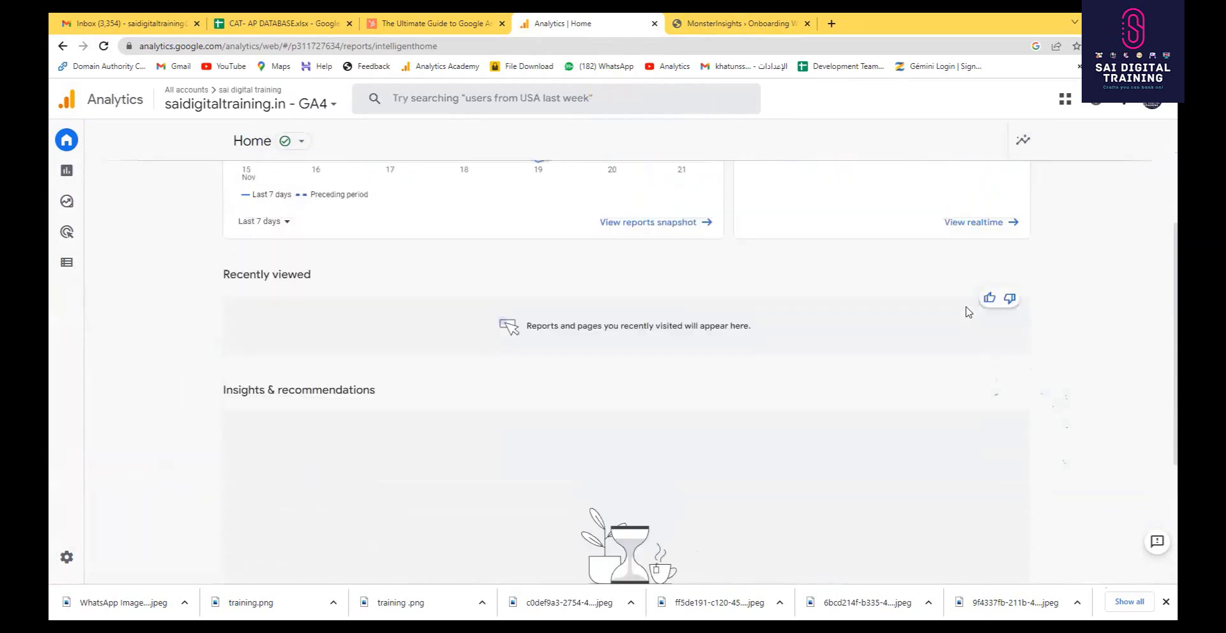
{"action": "scroll", "coordinate": [383, 350], "scroll_direction": "down", "scroll_amount": 6}
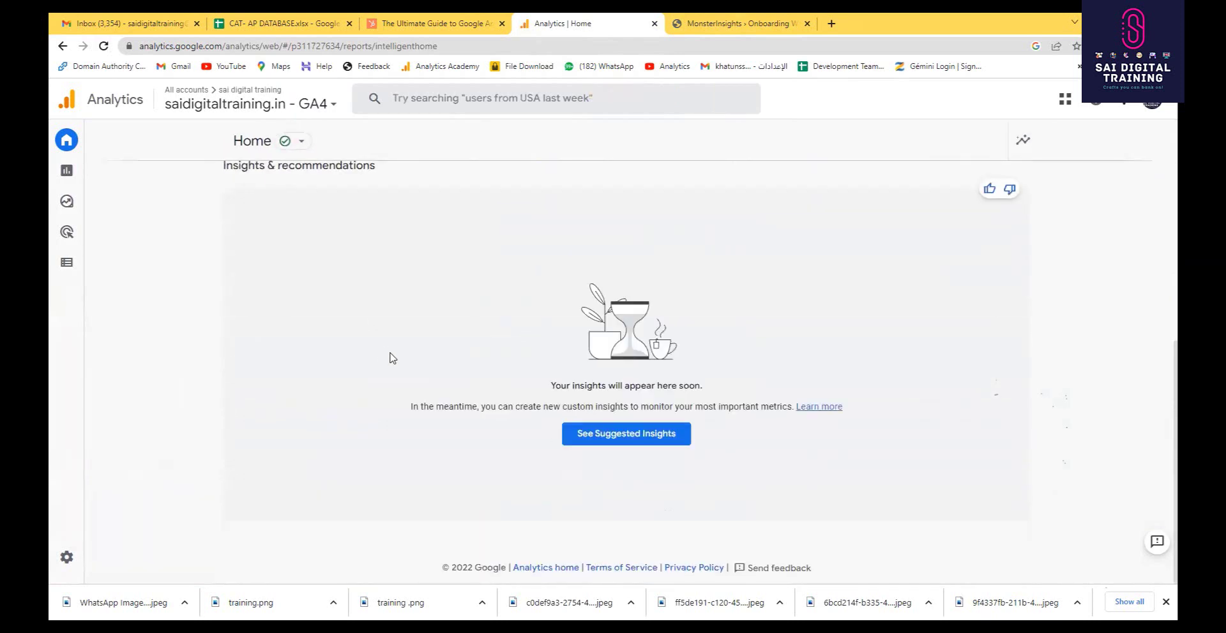
{"action": "scroll", "coordinate": [683, 459], "scroll_direction": "up", "scroll_amount": 7}
Open the Reports snapshot and examine the new-user channels and the top campaigns' sessions by default channel group
{"action": "mouse_move", "coordinate": [104, 161]}
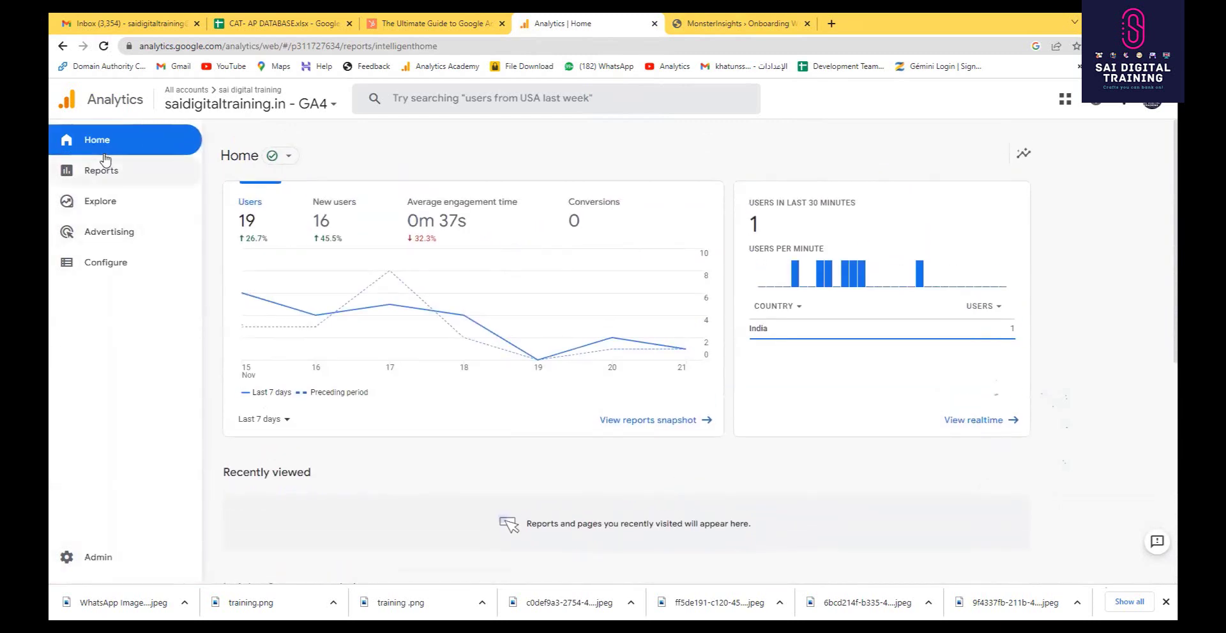
{"action": "left_click", "coordinate": [105, 173]}
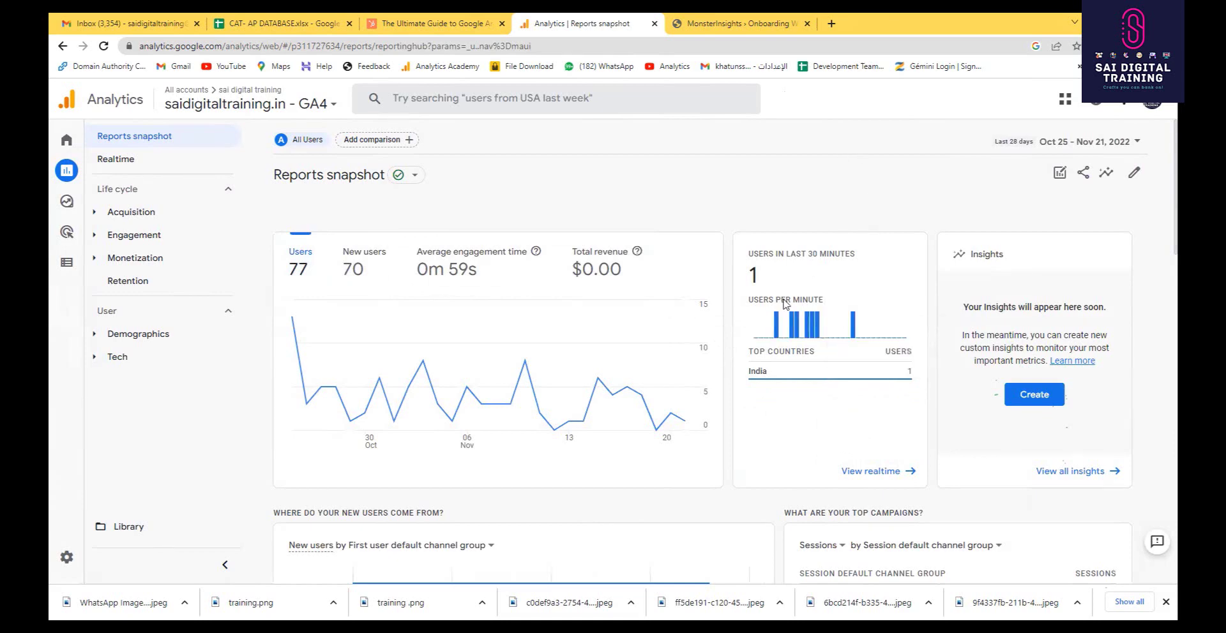
{"action": "scroll", "coordinate": [721, 313], "scroll_direction": "down", "scroll_amount": 4}
{"action": "scroll", "coordinate": [656, 289], "scroll_direction": "down", "scroll_amount": 2}
{"action": "scroll", "coordinate": [824, 319], "scroll_direction": "up", "scroll_amount": 1}
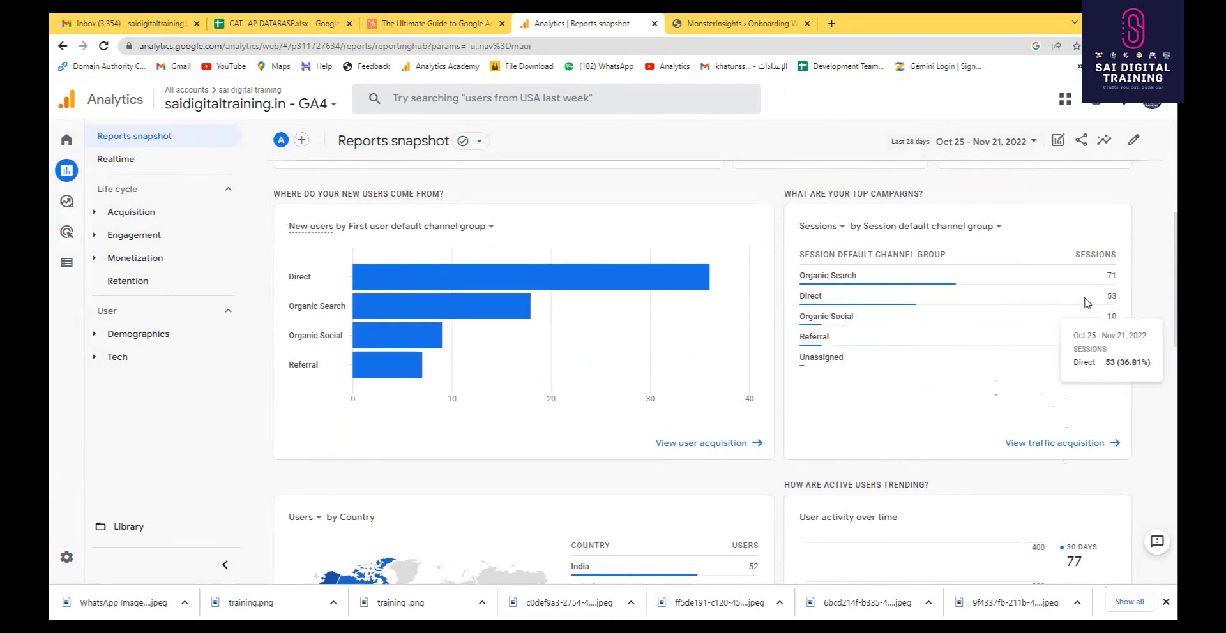
{"action": "mouse_move", "coordinate": [1116, 299]}
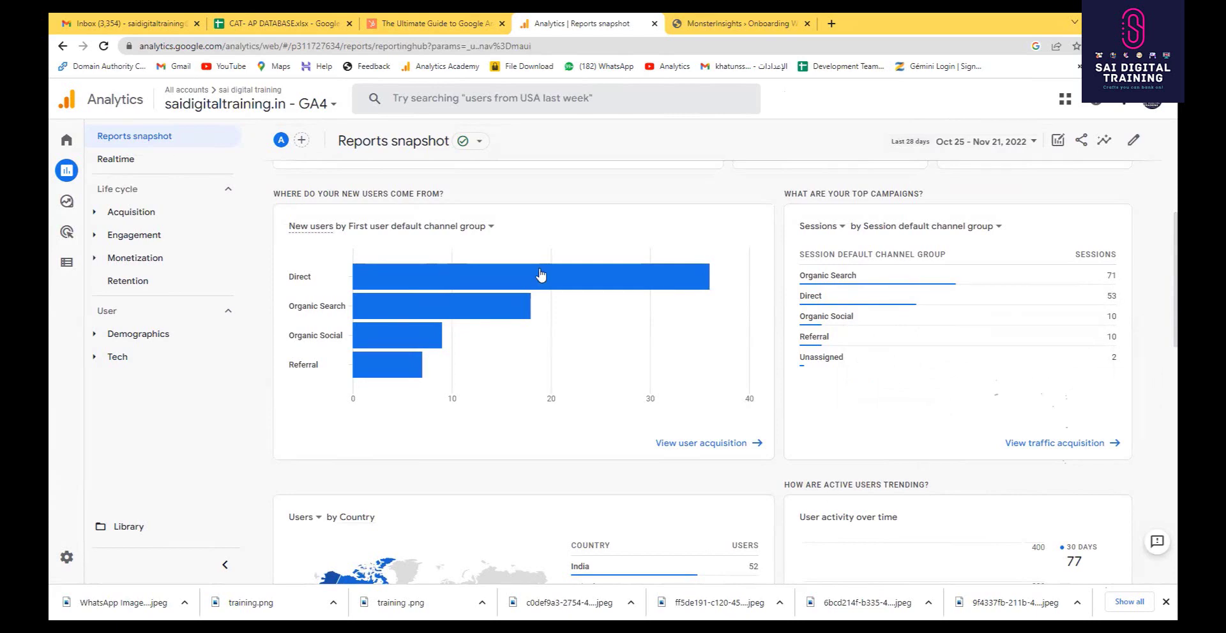
{"action": "left_click", "coordinate": [832, 24]}
{"action": "left_click", "coordinate": [736, 49]}
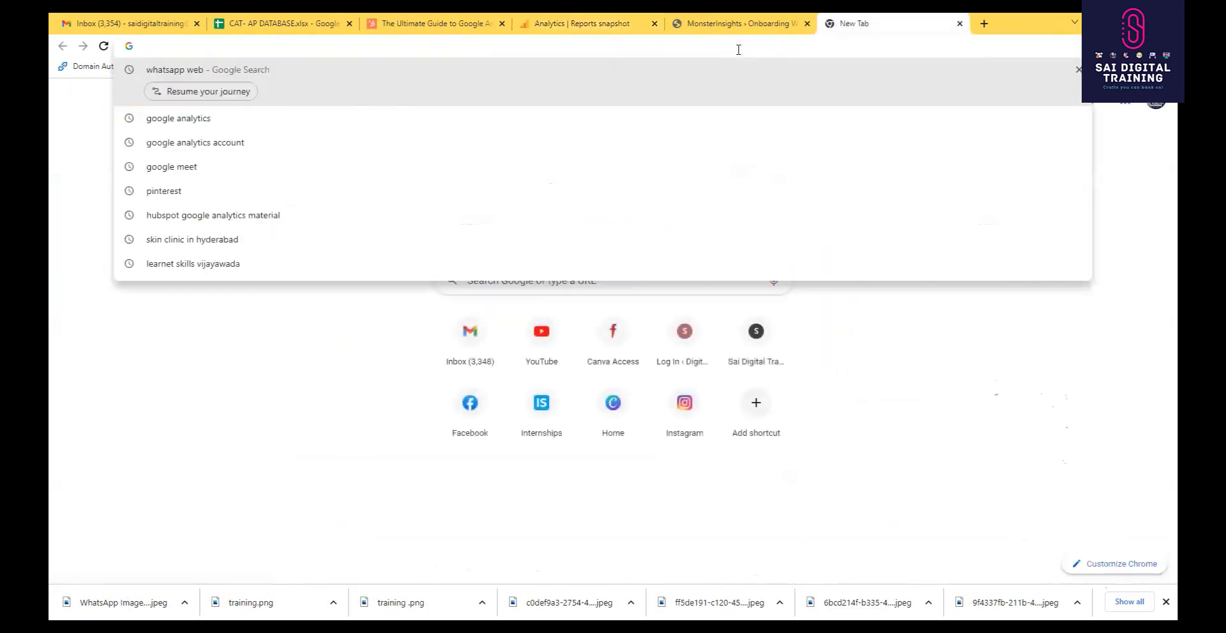
{"action": "type", "text": "lear"}
{"action": "key", "text": "Return"}
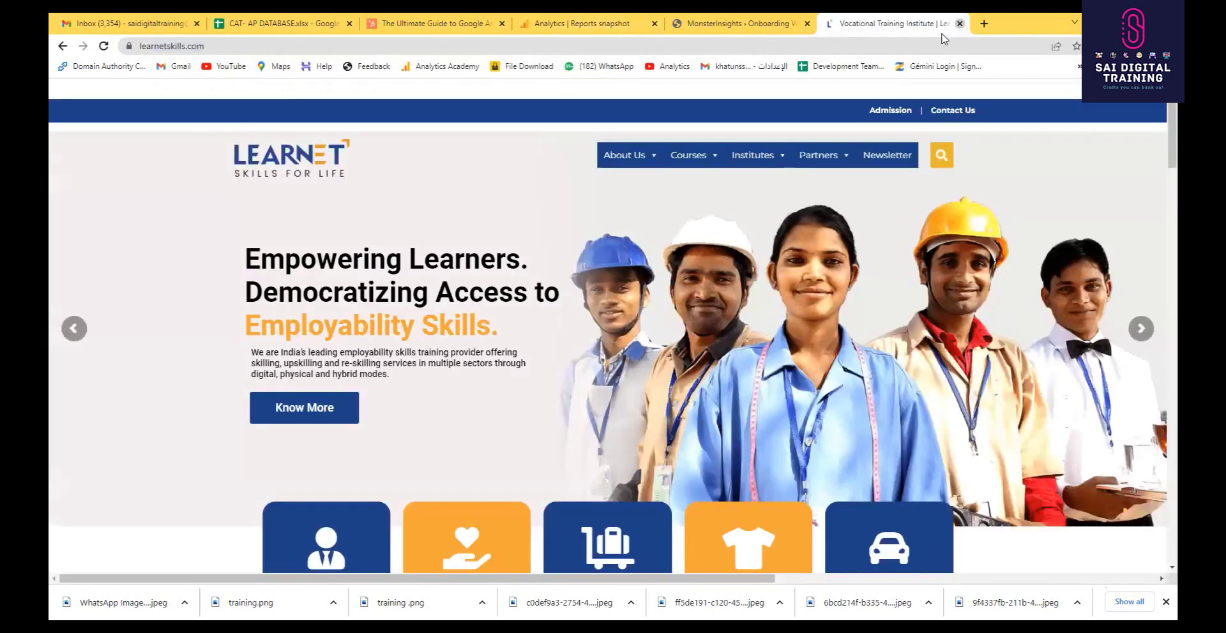
{"action": "left_click", "coordinate": [958, 24]}
Search Google in a new tab for "digital marketing course in vijayawada" and look through the ads and local business listings
{"action": "left_click", "coordinate": [832, 23]}
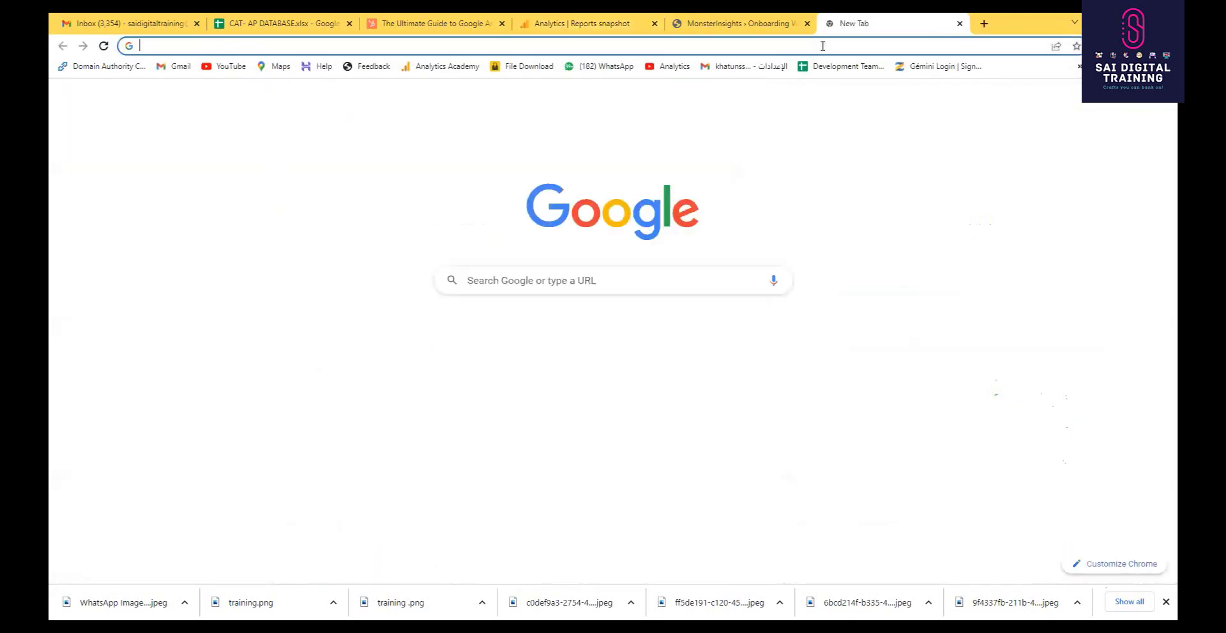
{"action": "left_click", "coordinate": [820, 50]}
{"action": "type", "text": "digita"}
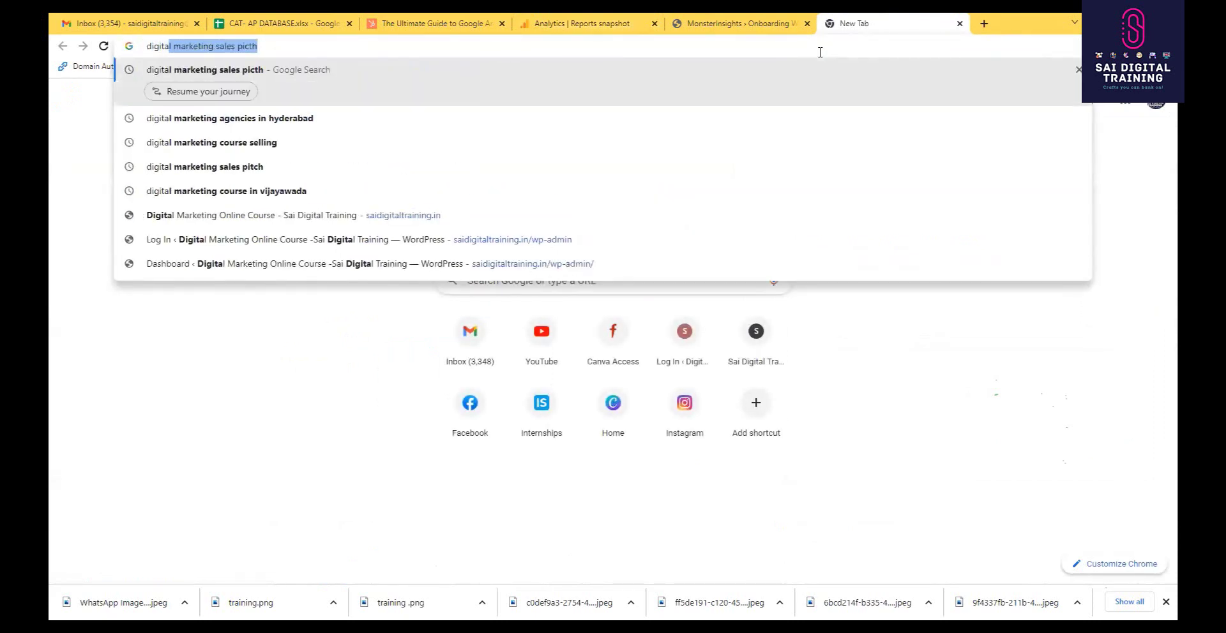
{"action": "type", "text": "l marketing"}
{"action": "type", "text": "cou"}
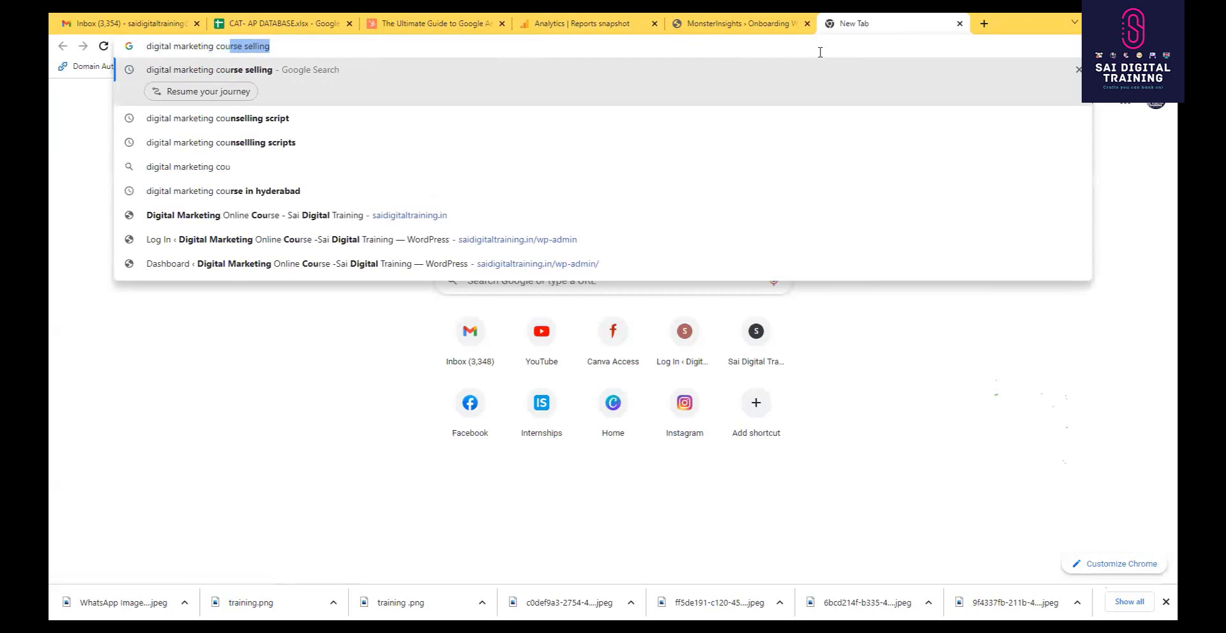
{"action": "type", "text": "rse in vijayawada"}
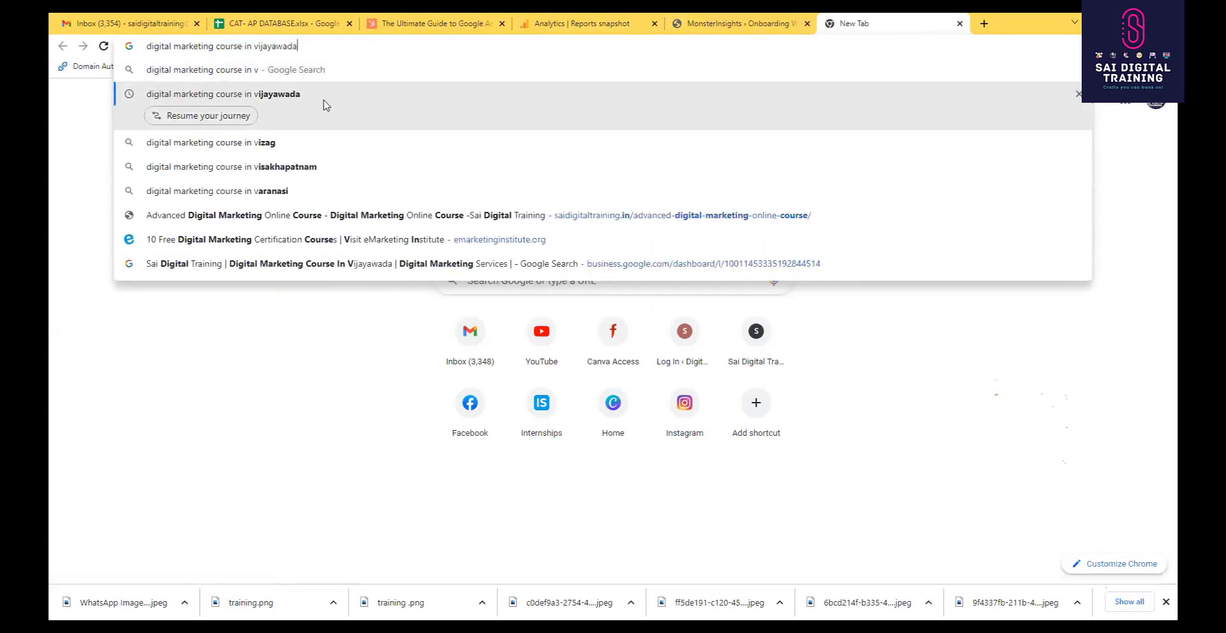
{"action": "left_click", "coordinate": [323, 102]}
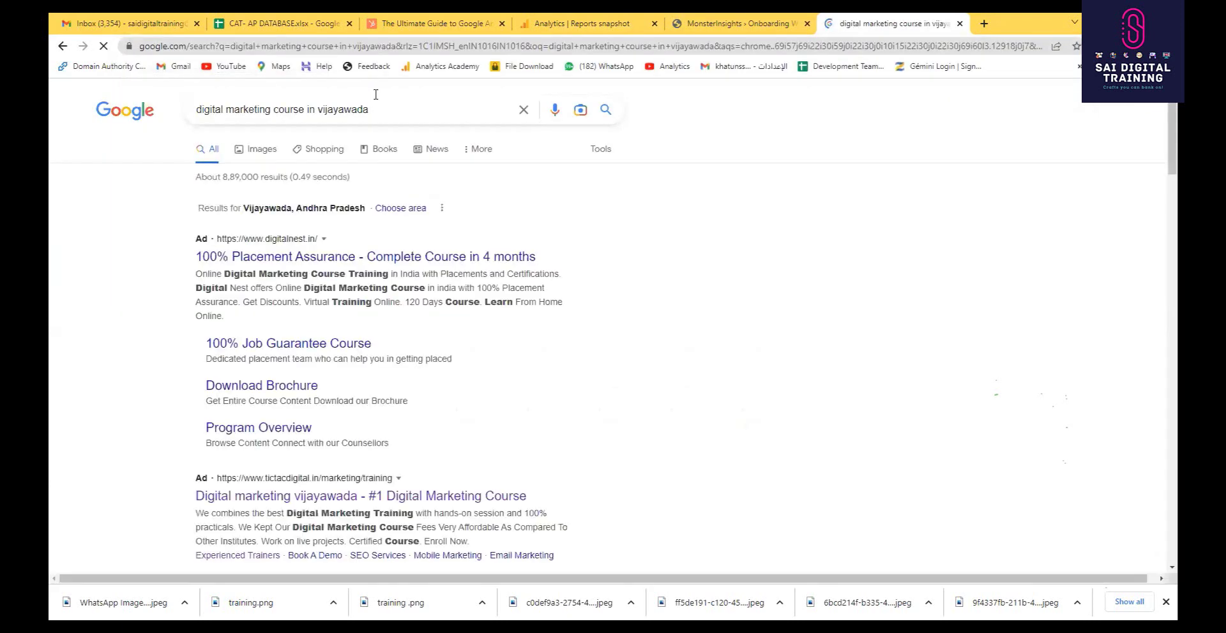
{"action": "scroll", "coordinate": [297, 393], "scroll_direction": "down", "scroll_amount": 3}
{"action": "scroll", "coordinate": [300, 383], "scroll_direction": "up", "scroll_amount": 1}
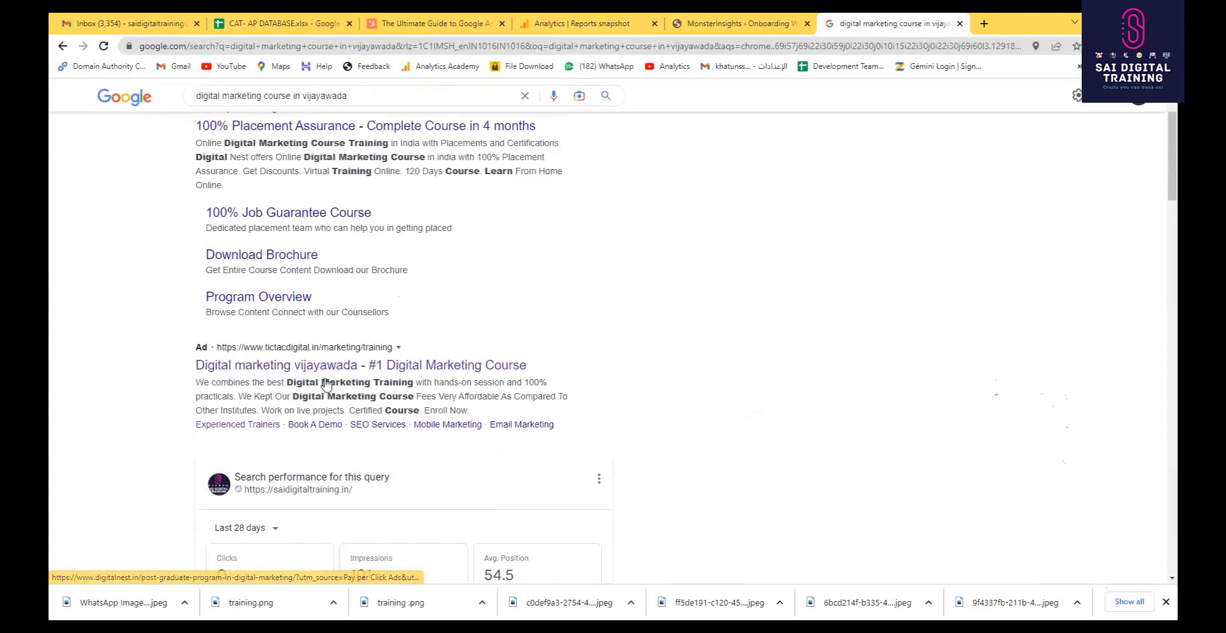
{"action": "scroll", "coordinate": [325, 383], "scroll_direction": "down", "scroll_amount": 10}
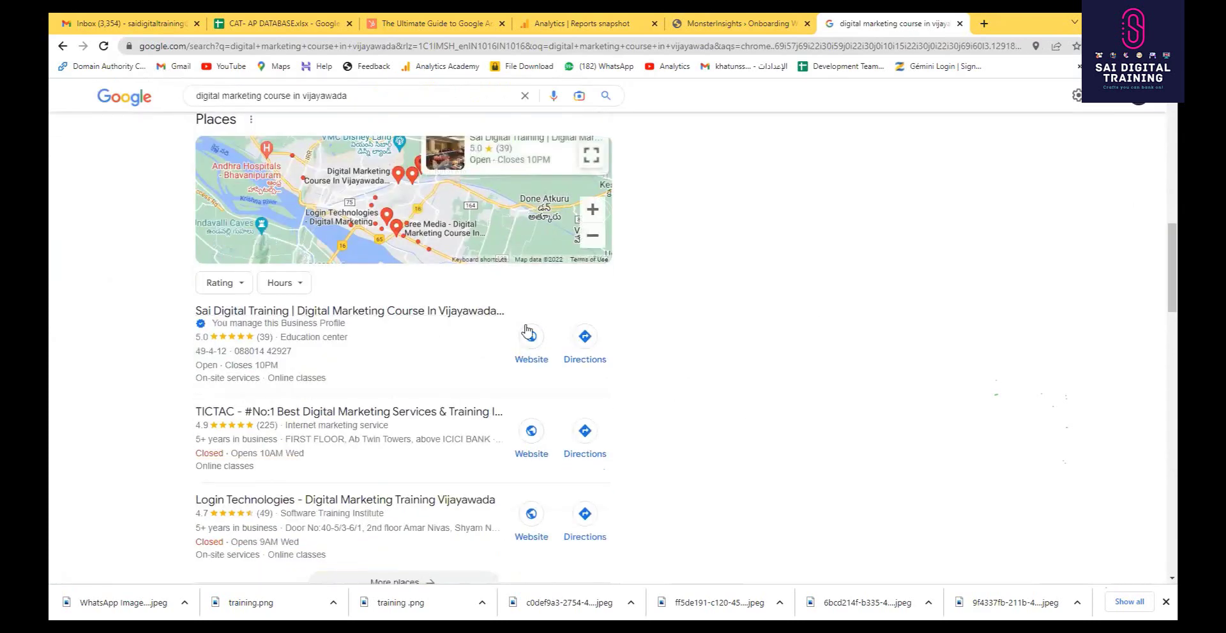
{"action": "scroll", "coordinate": [818, 228], "scroll_direction": "up", "scroll_amount": 10}
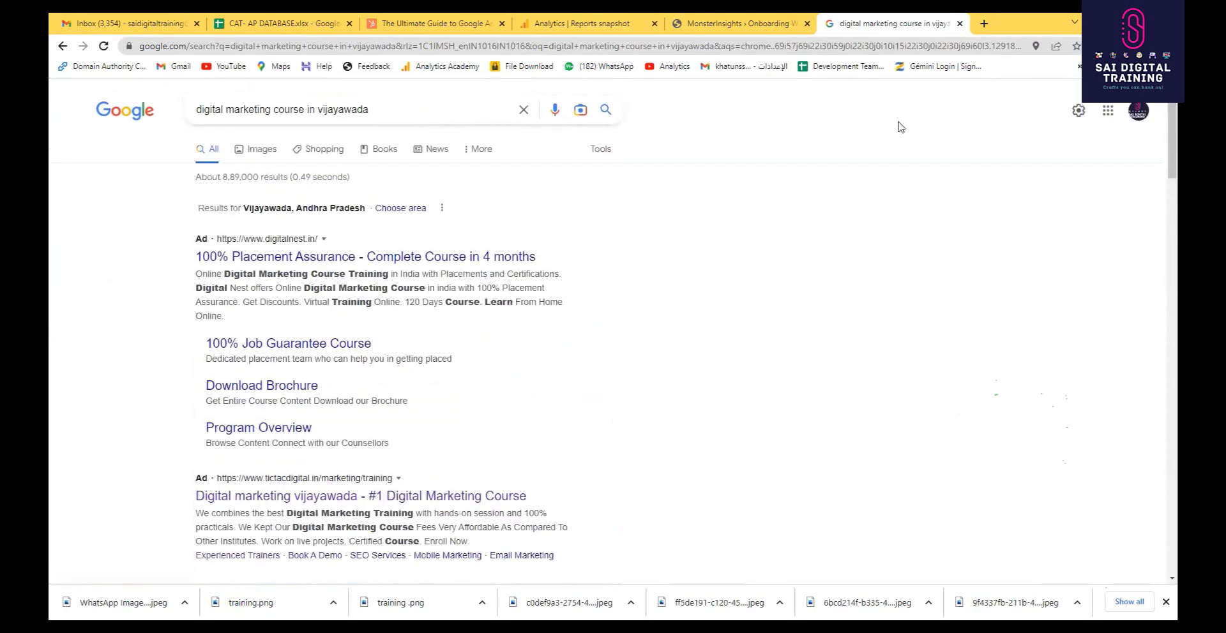
Check the MonsterInsights feature list, return to the GA4 Reports snapshot and review its user overview and channel sessions
{"action": "left_click", "coordinate": [760, 24]}
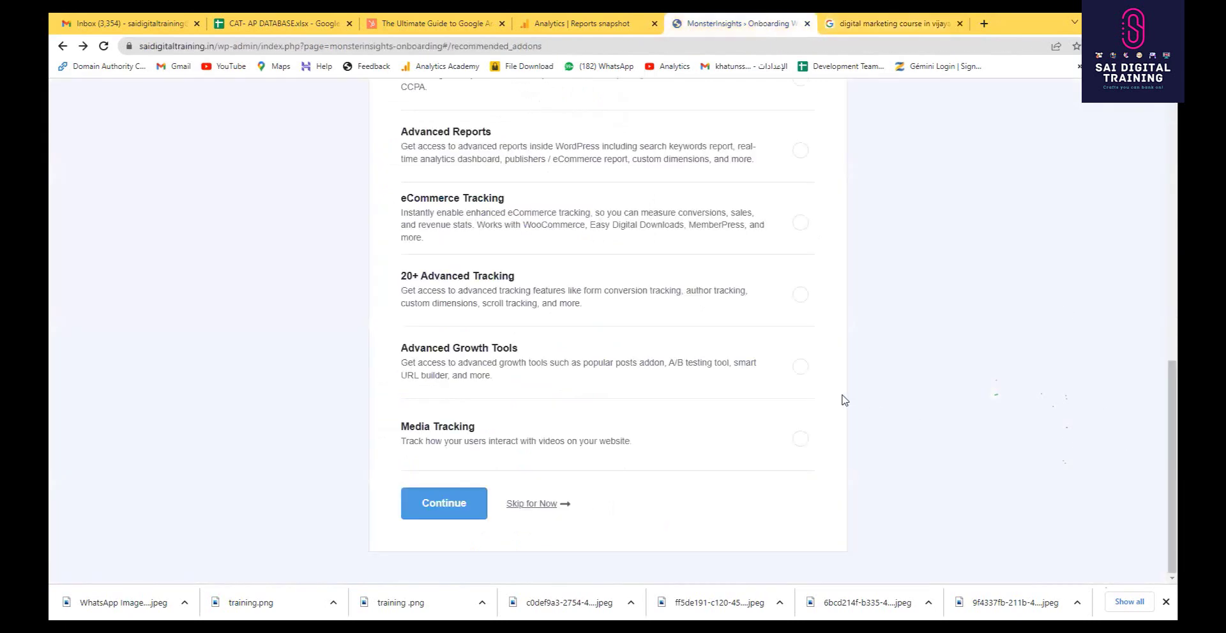
{"action": "scroll", "coordinate": [843, 400], "scroll_direction": "up", "scroll_amount": 10}
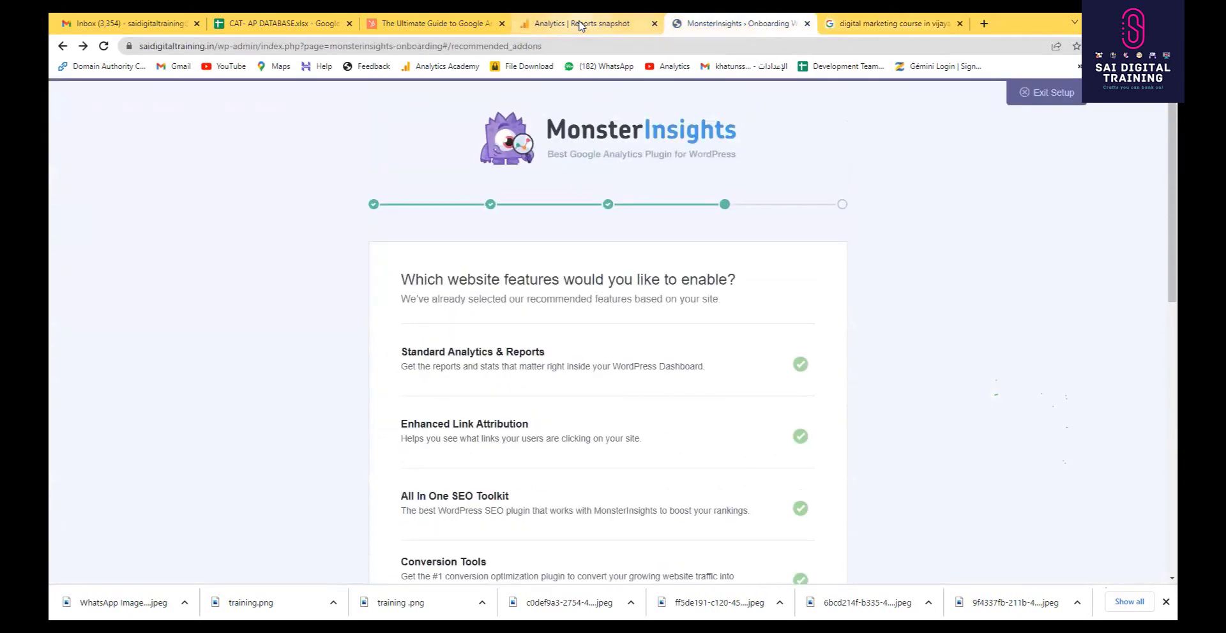
{"action": "left_click", "coordinate": [575, 23]}
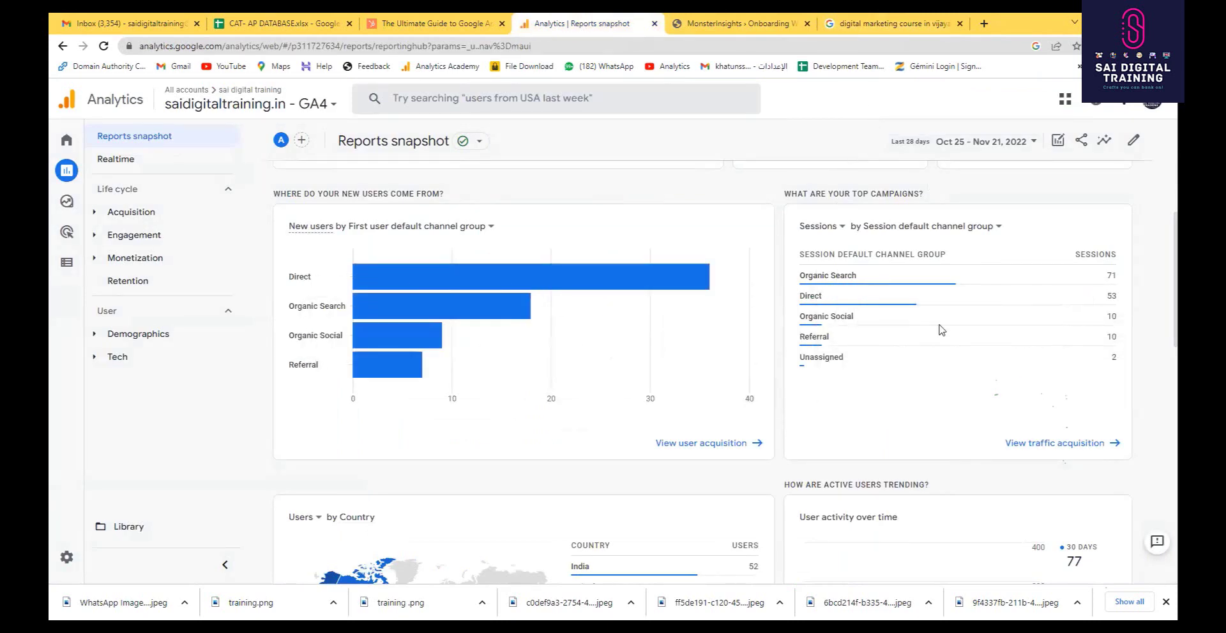
{"action": "scroll", "coordinate": [938, 328], "scroll_direction": "up", "scroll_amount": 5}
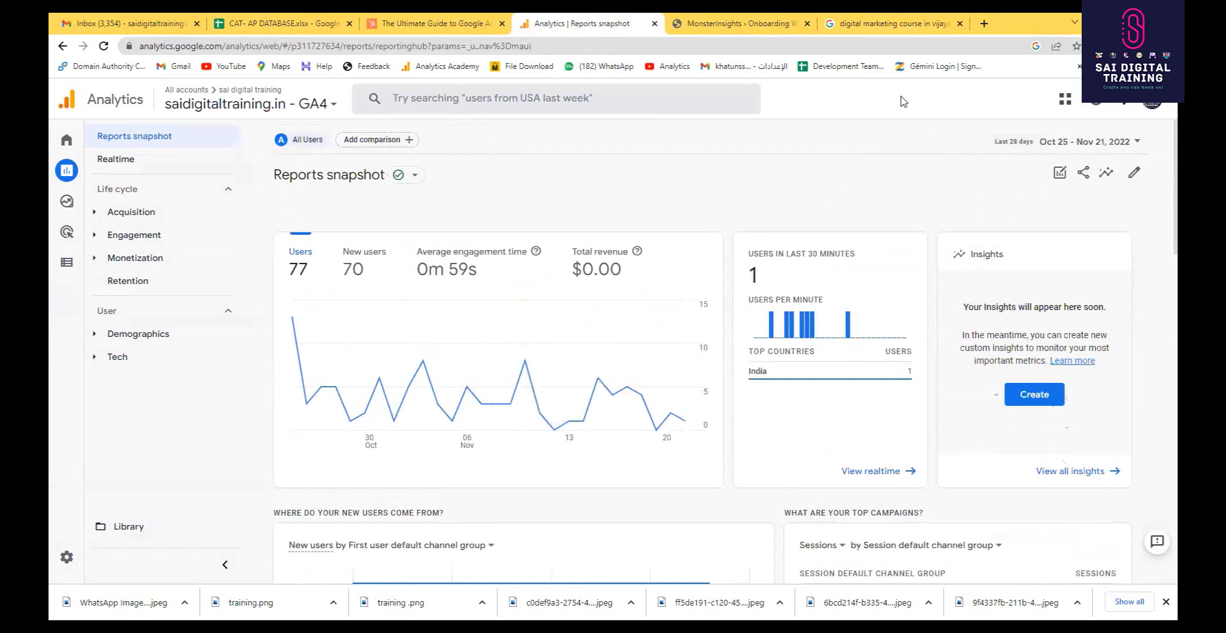
{"action": "scroll", "coordinate": [949, 317], "scroll_direction": "down", "scroll_amount": 5}
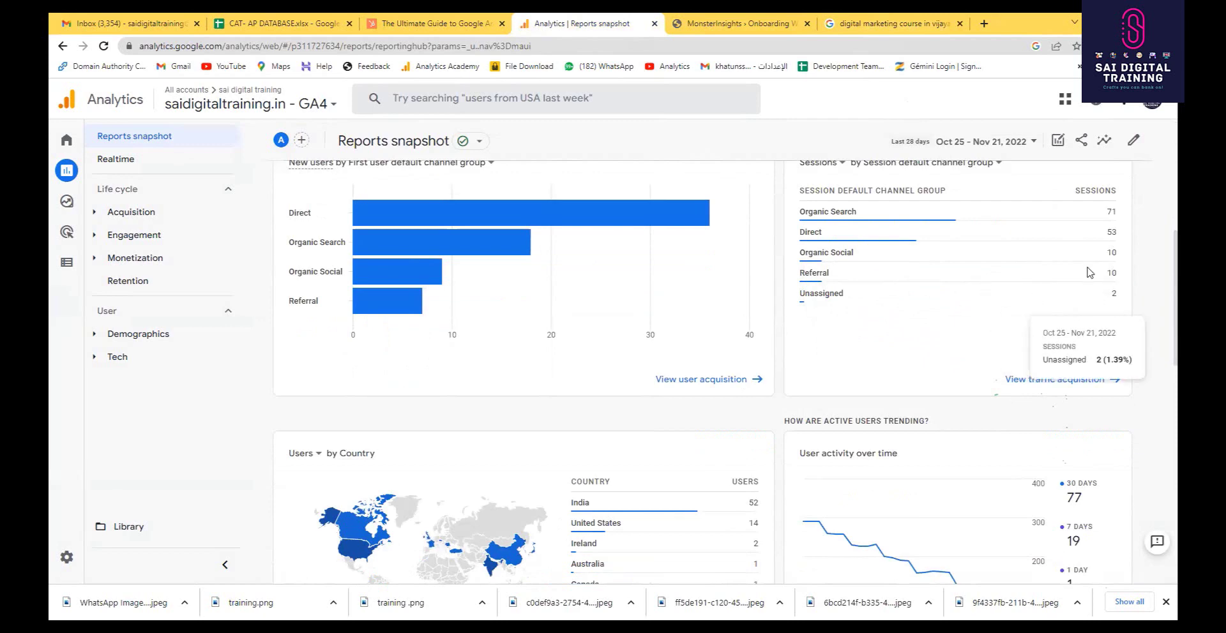
Examine the snapshot's user activity, retention cohorts, page views, top events, conversions and ecommerce cards
{"action": "scroll", "coordinate": [1094, 226], "scroll_direction": "down", "scroll_amount": 4}
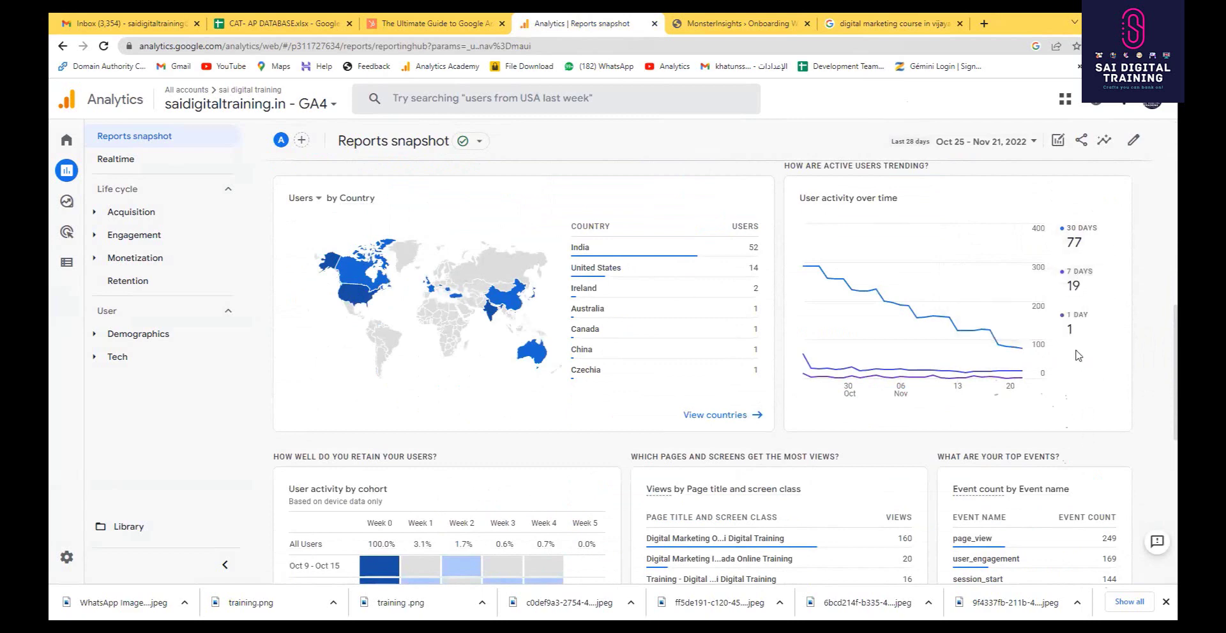
{"action": "scroll", "coordinate": [1077, 332], "scroll_direction": "down", "scroll_amount": 3}
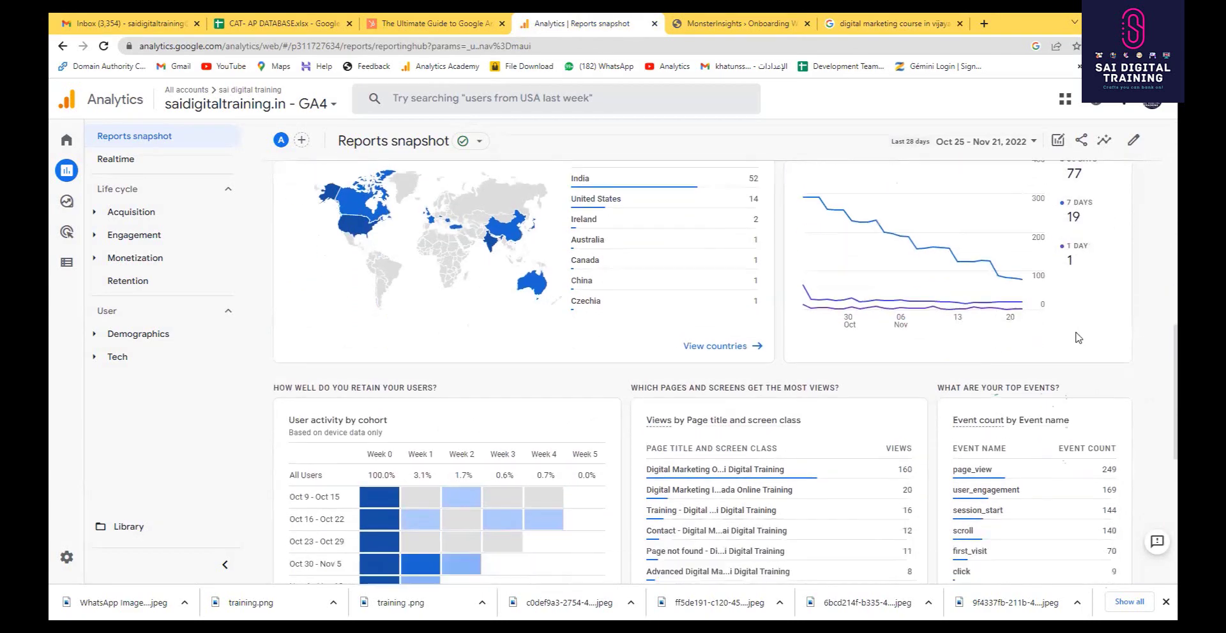
{"action": "scroll", "coordinate": [821, 364], "scroll_direction": "down", "scroll_amount": 1}
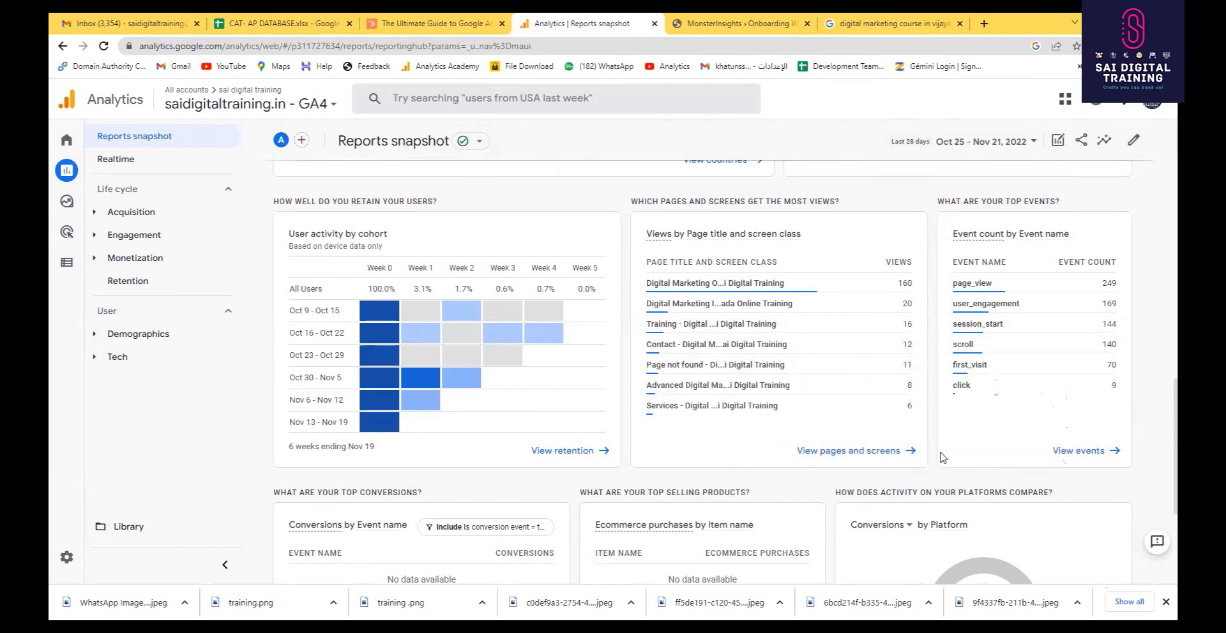
{"action": "scroll", "coordinate": [942, 457], "scroll_direction": "down", "scroll_amount": 3}
{"action": "scroll", "coordinate": [928, 288], "scroll_direction": "up", "scroll_amount": 1}
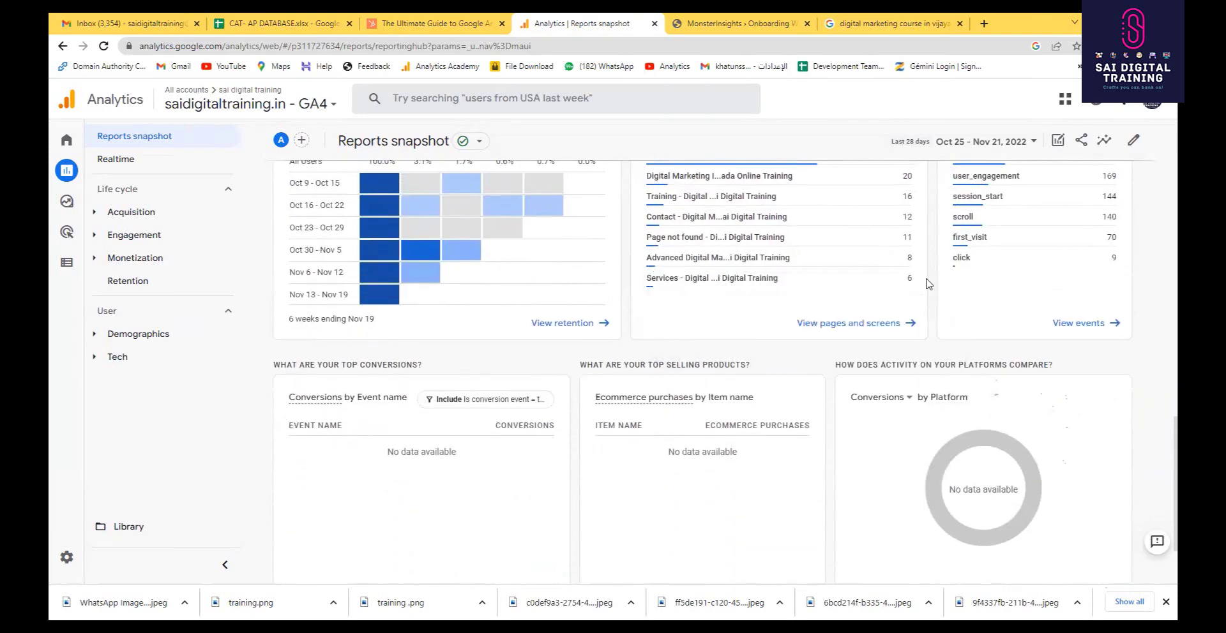
{"action": "scroll", "coordinate": [1022, 291], "scroll_direction": "up", "scroll_amount": 2}
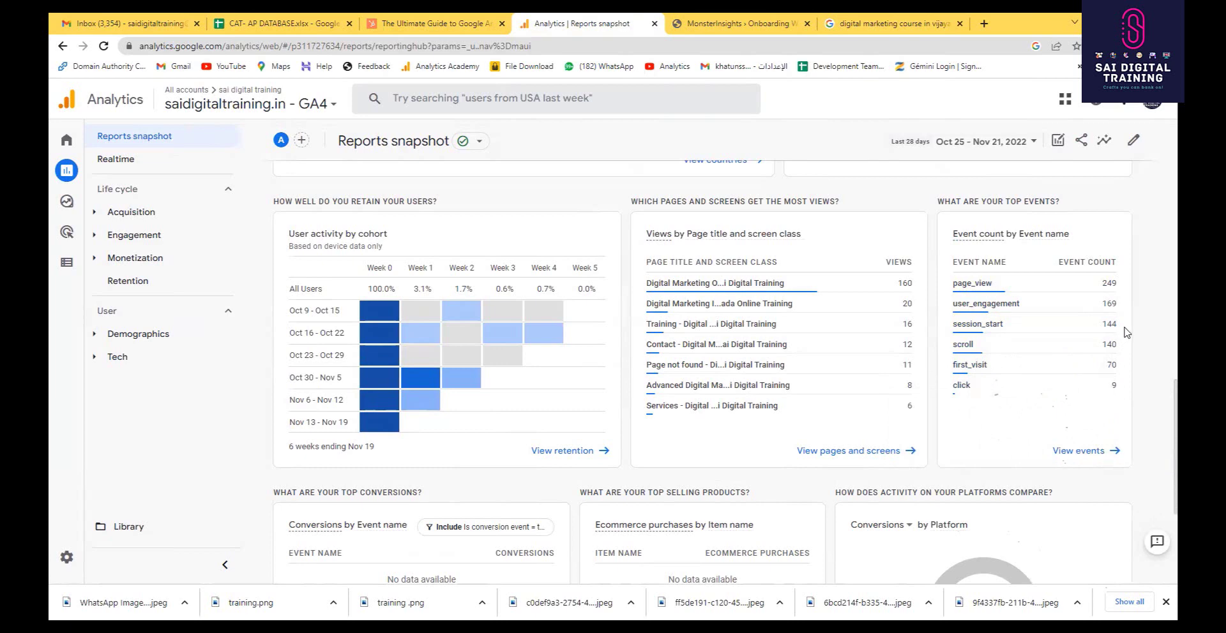
{"action": "scroll", "coordinate": [1117, 319], "scroll_direction": "down", "scroll_amount": 3}
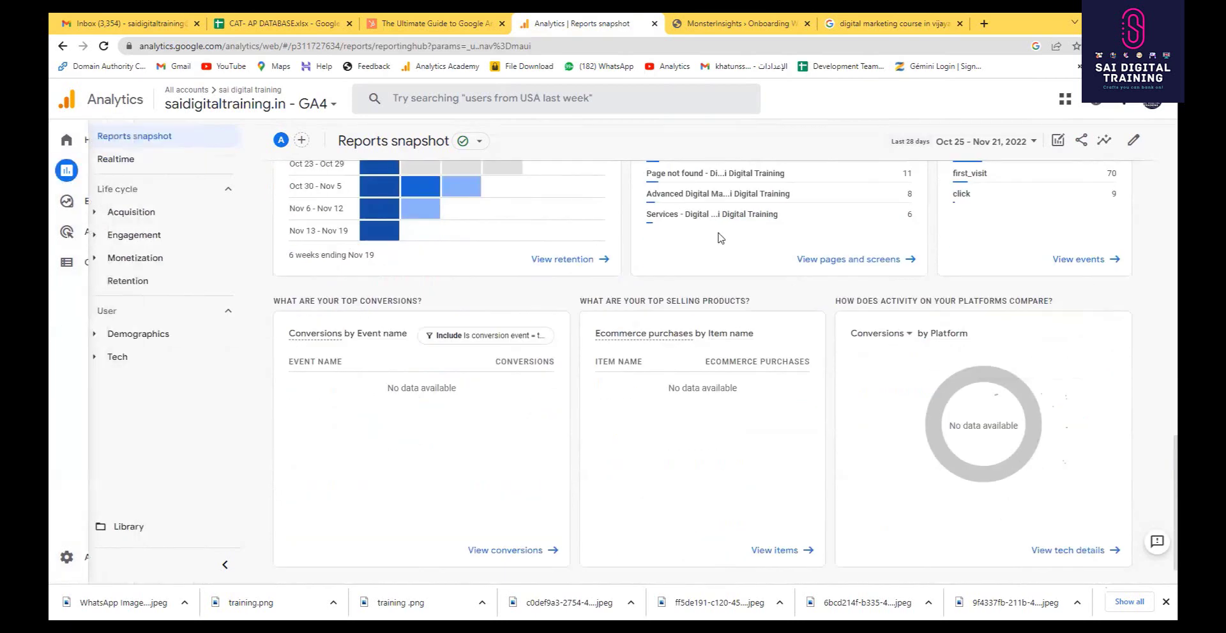
Review the snapshot's users by country, and open the Engagement overview report
{"action": "scroll", "coordinate": [383, 277], "scroll_direction": "up", "scroll_amount": 7}
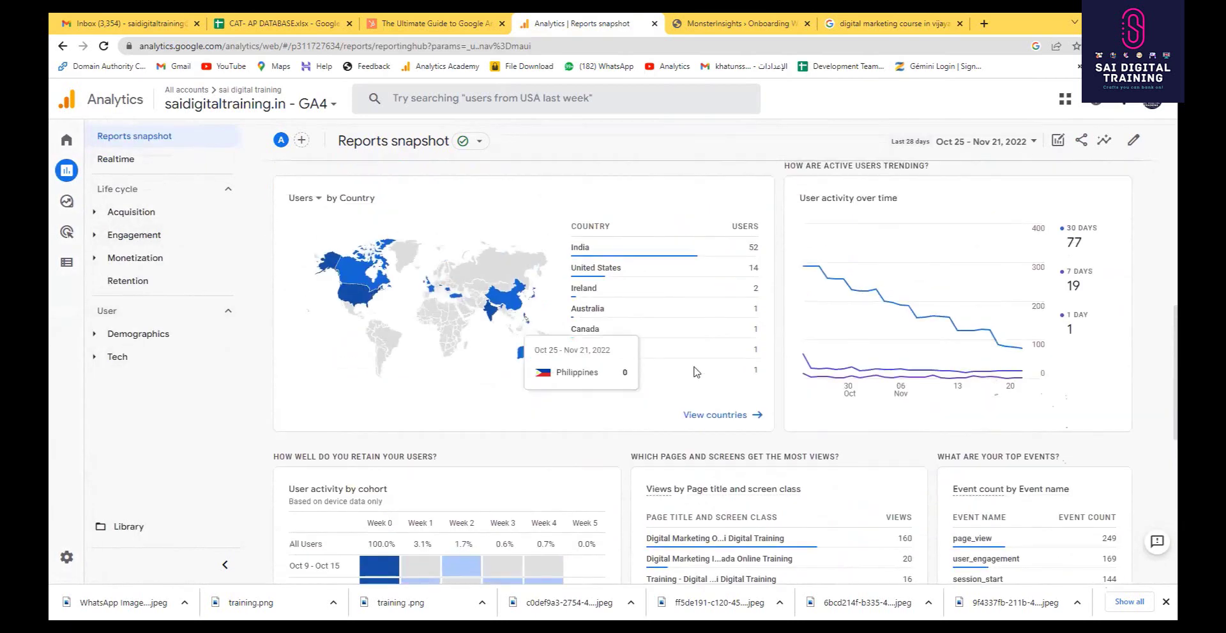
{"action": "scroll", "coordinate": [632, 325], "scroll_direction": "up", "scroll_amount": 2}
{"action": "scroll", "coordinate": [610, 281], "scroll_direction": "down", "scroll_amount": 3}
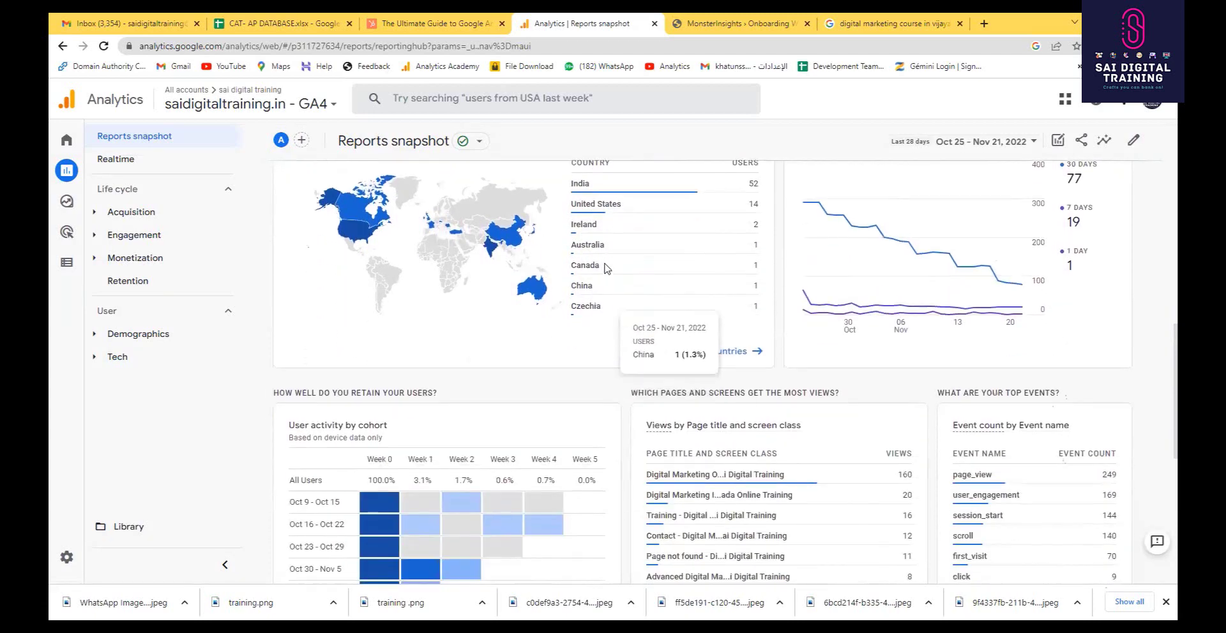
{"action": "scroll", "coordinate": [593, 345], "scroll_direction": "up", "scroll_amount": 1}
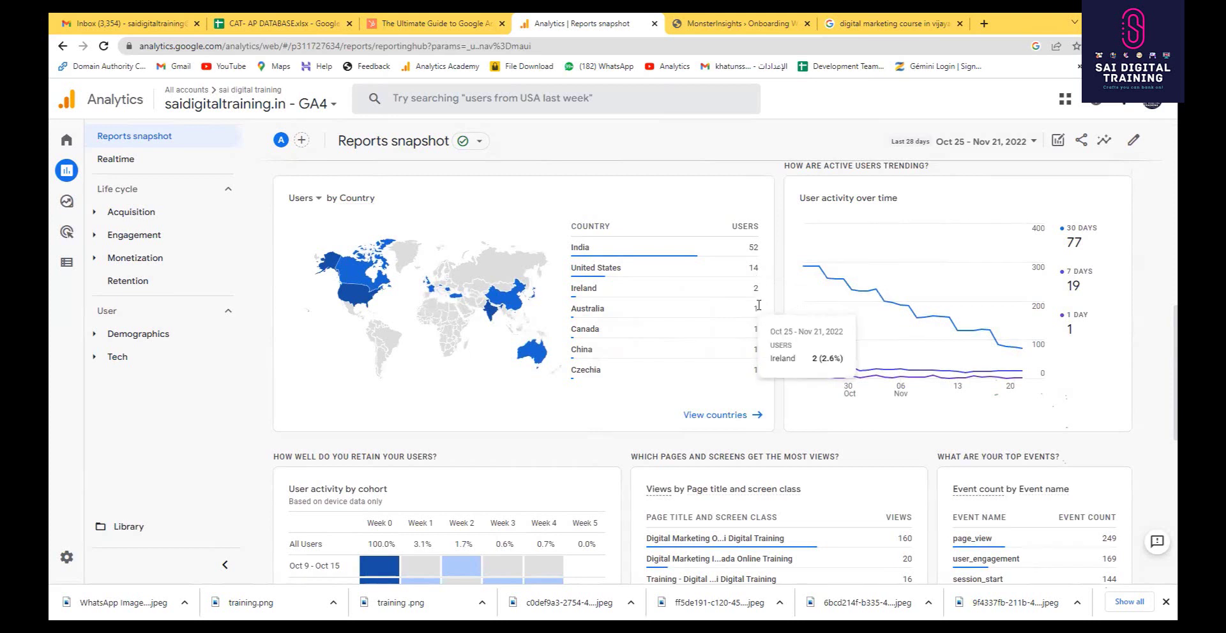
{"action": "left_click", "coordinate": [149, 236]}
{"action": "left_click", "coordinate": [185, 263]}
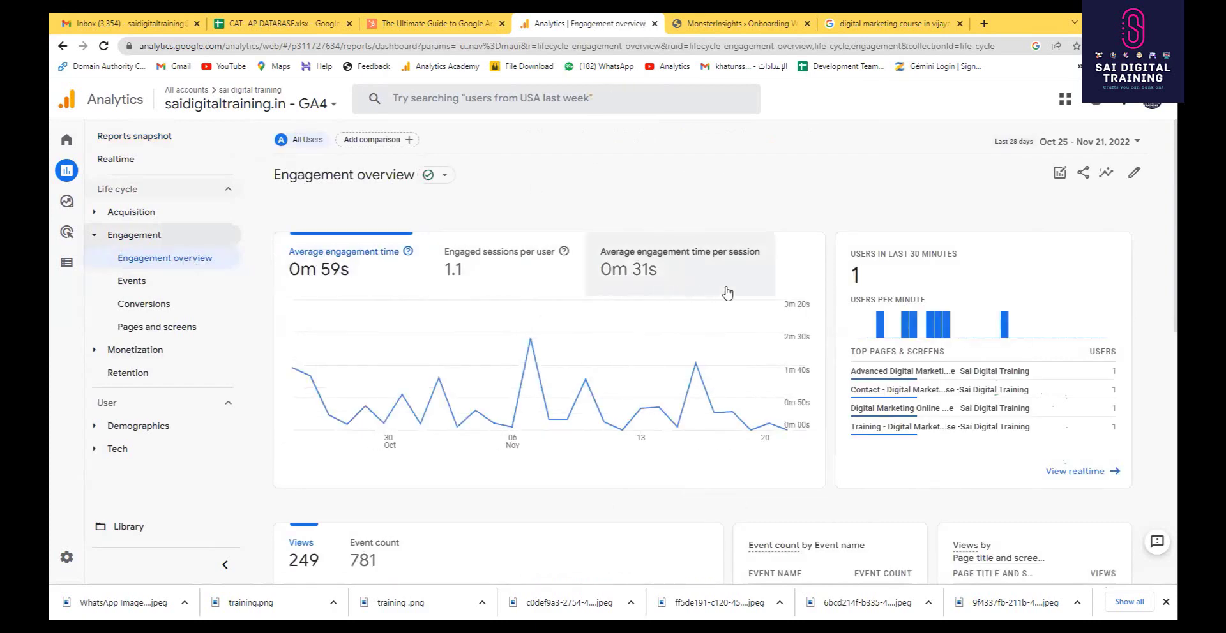
Review the Engagement overview's views, event count and page title cards, and open the Pages and screens report
{"action": "scroll", "coordinate": [782, 327], "scroll_direction": "down", "scroll_amount": 5}
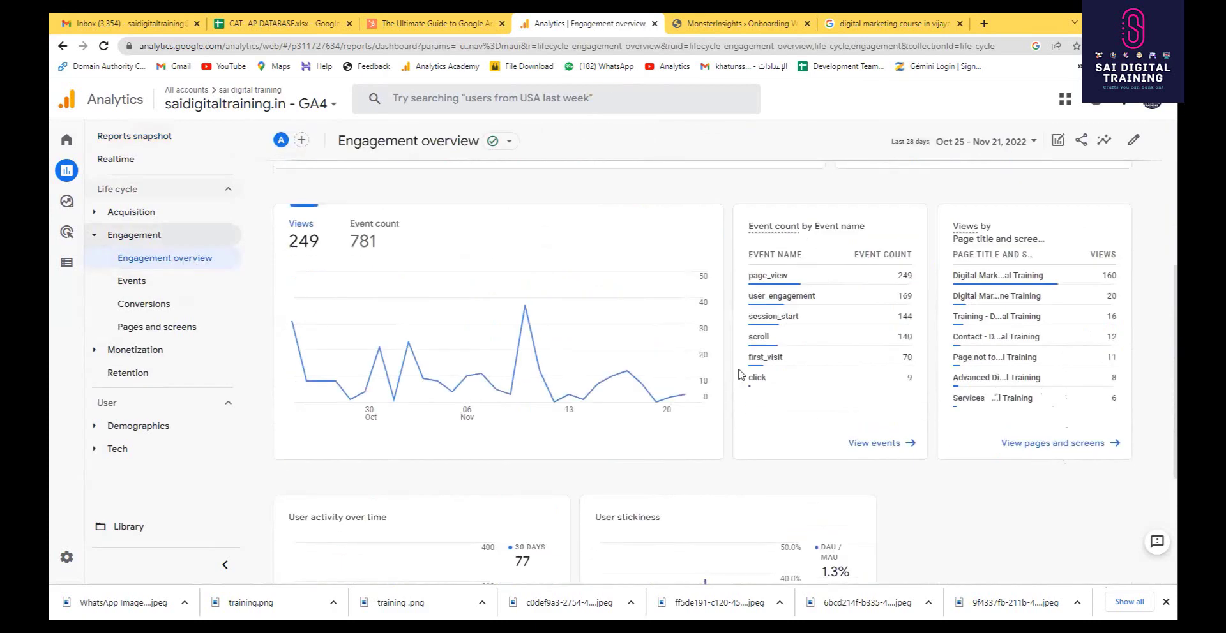
{"action": "scroll", "coordinate": [710, 403], "scroll_direction": "up", "scroll_amount": 1}
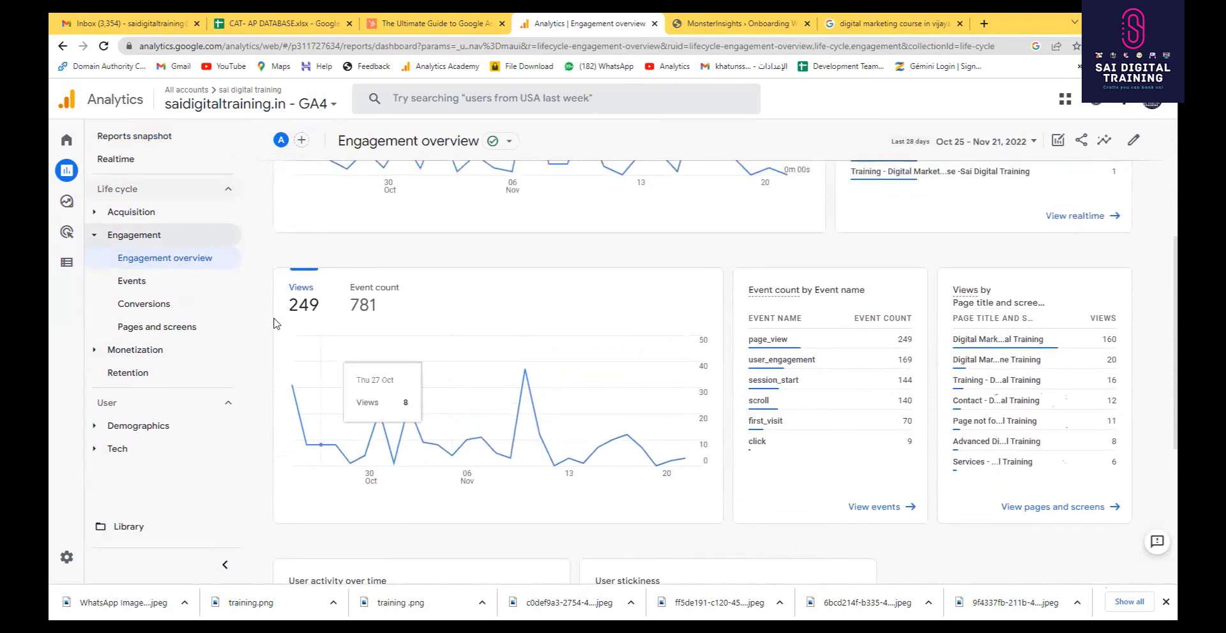
{"action": "left_click", "coordinate": [198, 333]}
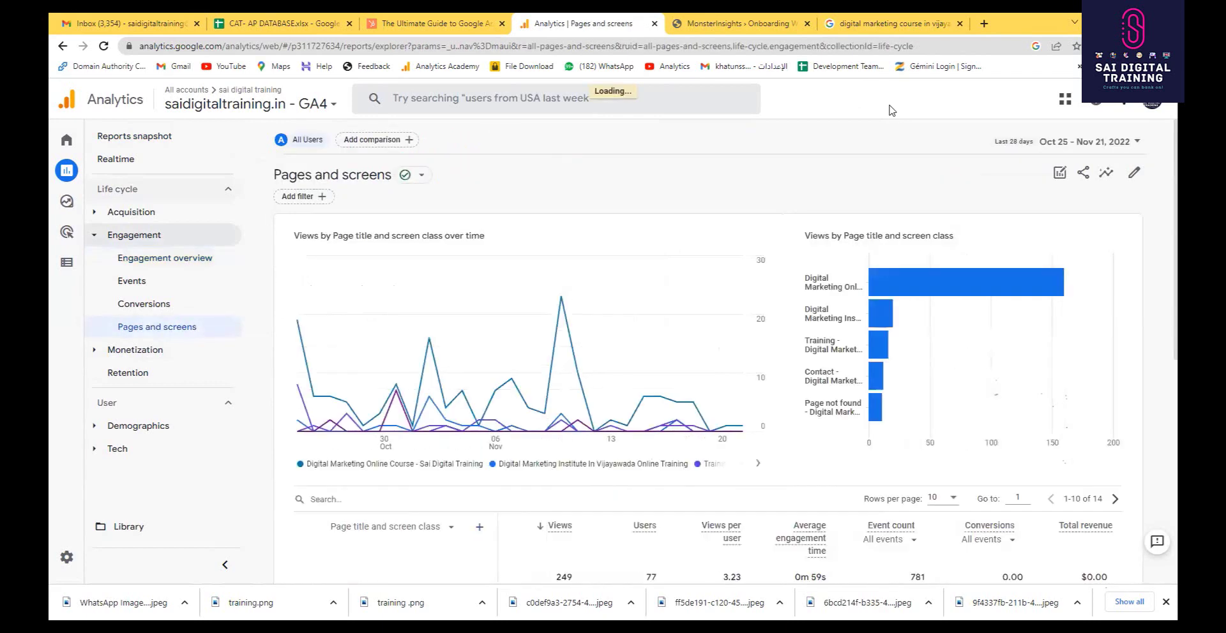
Examine the Pages and screens table for views, users, average engagement time and event count per page title
{"action": "scroll", "coordinate": [958, 306], "scroll_direction": "down", "scroll_amount": 5}
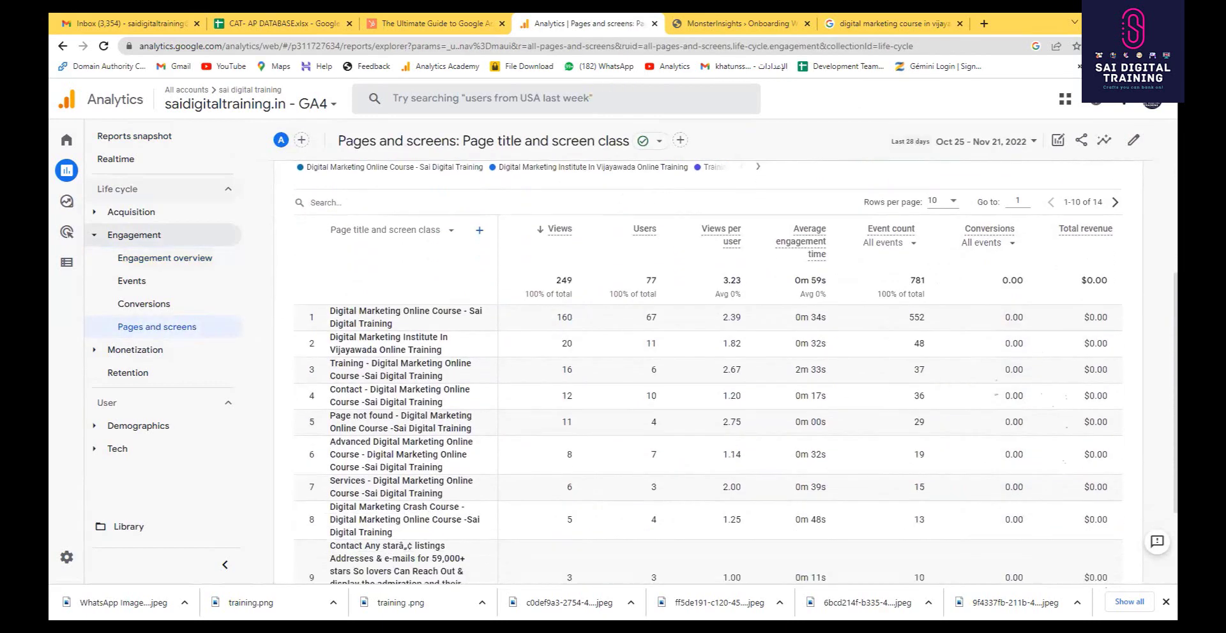
{"action": "scroll", "coordinate": [1154, 579], "scroll_direction": "down", "scroll_amount": 2}
{"action": "scroll", "coordinate": [1154, 579], "scroll_direction": "up", "scroll_amount": 2}
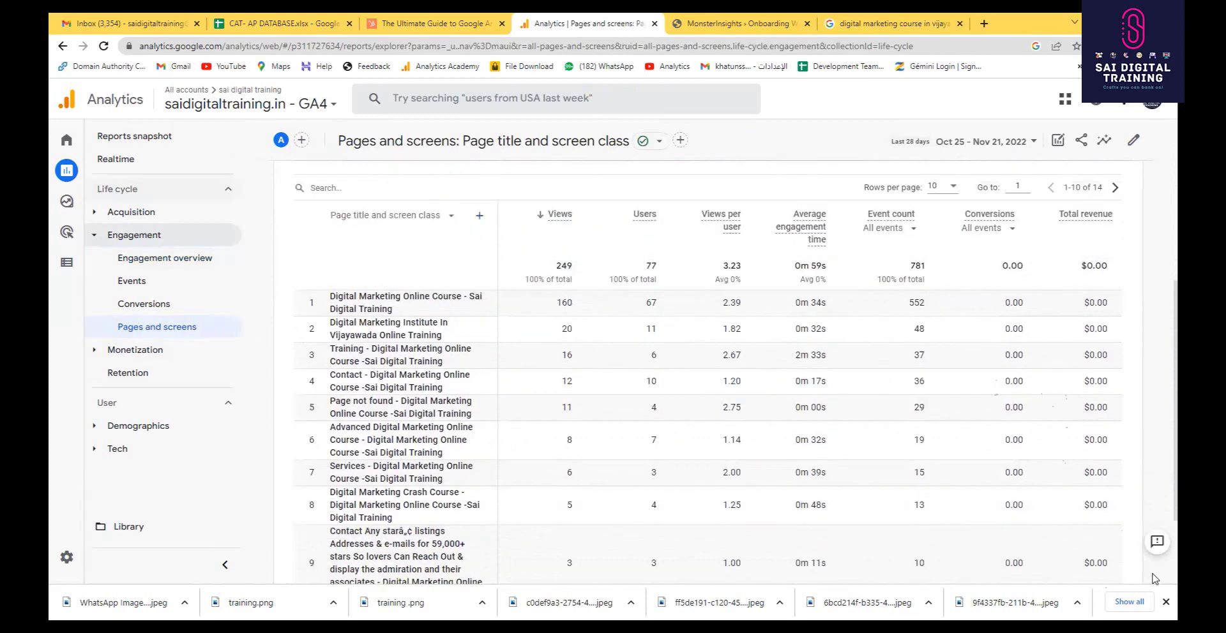
{"action": "scroll", "coordinate": [1153, 579], "scroll_direction": "down", "scroll_amount": 2}
{"action": "scroll", "coordinate": [1152, 581], "scroll_direction": "up", "scroll_amount": 1}
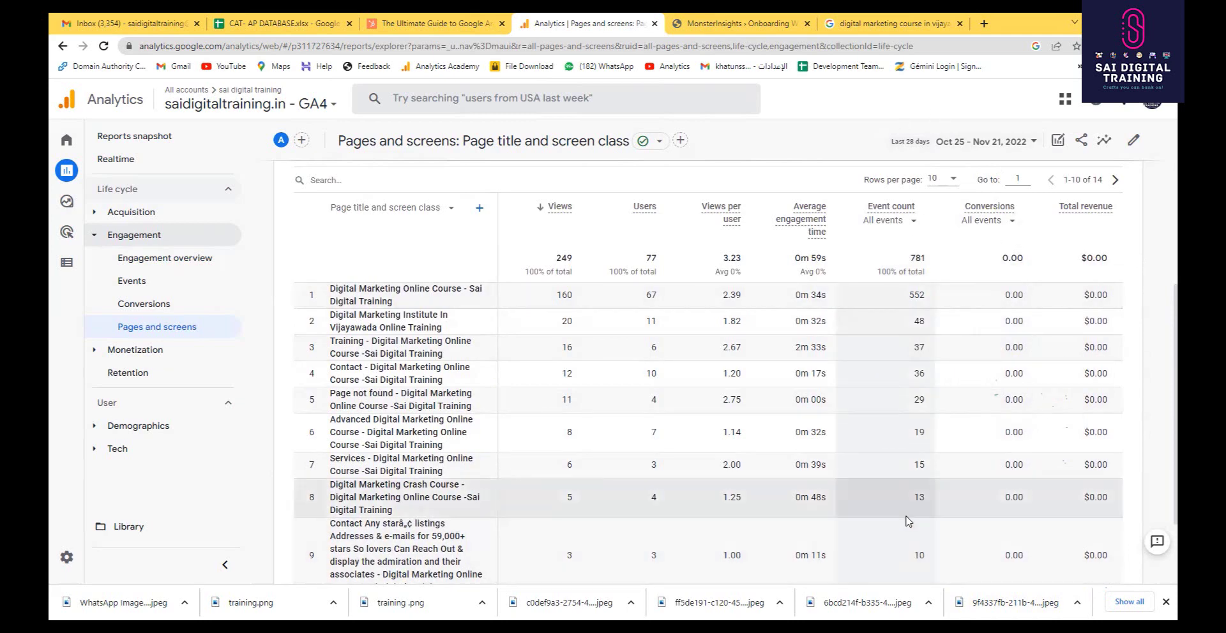
{"action": "scroll", "coordinate": [910, 496], "scroll_direction": "down", "scroll_amount": 2}
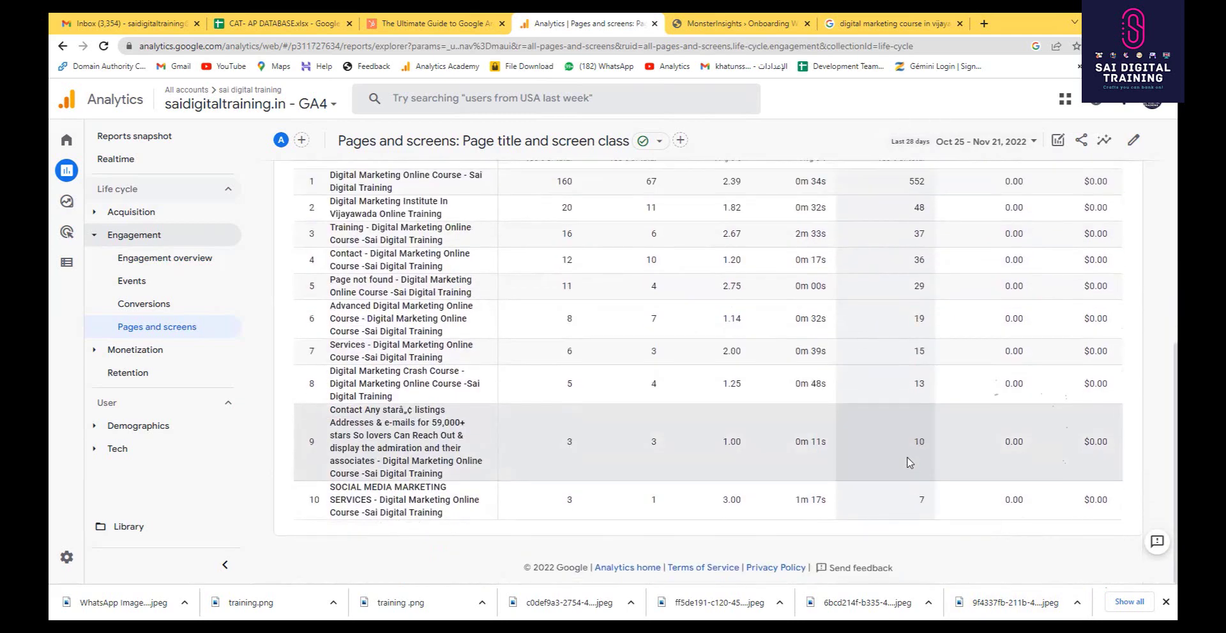
{"action": "scroll", "coordinate": [909, 463], "scroll_direction": "up", "scroll_amount": 6}
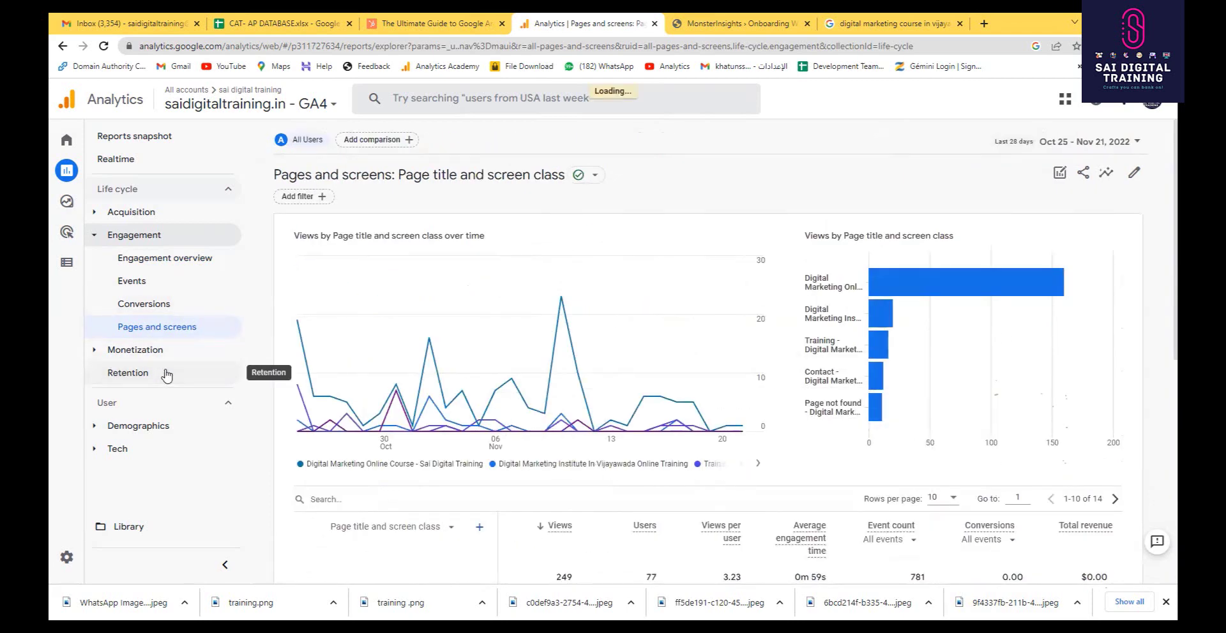
Open the Retention overview, and review users by country, city, gender, interests and age in the Demographics overview
{"action": "left_click", "coordinate": [164, 376]}
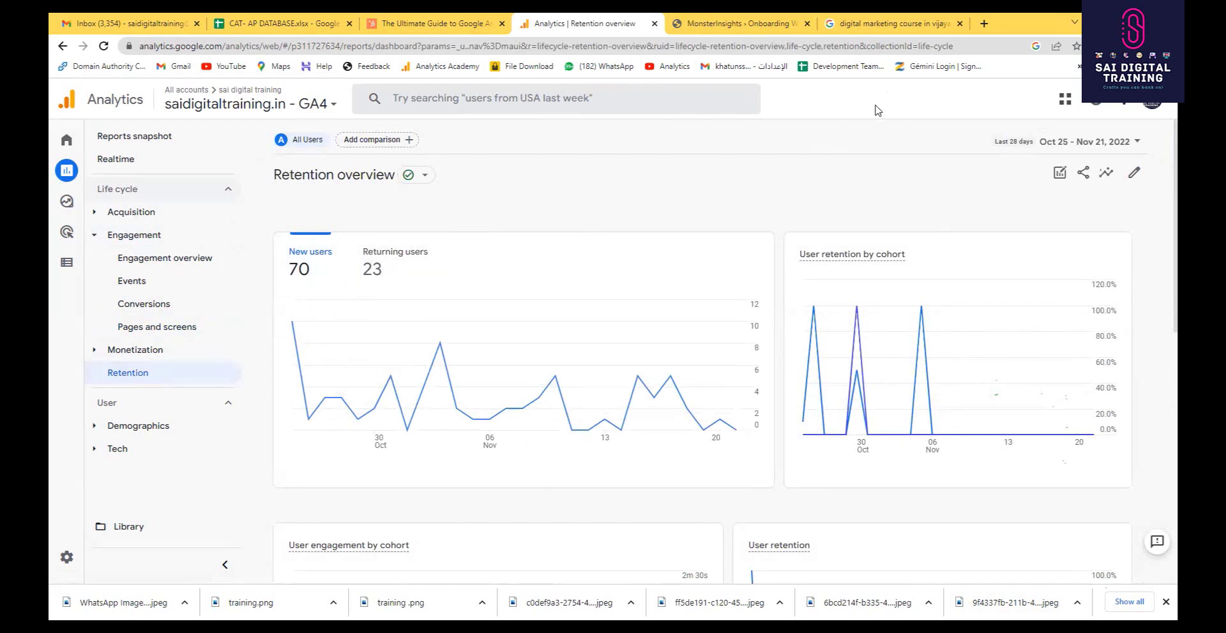
{"action": "left_click", "coordinate": [157, 428]}
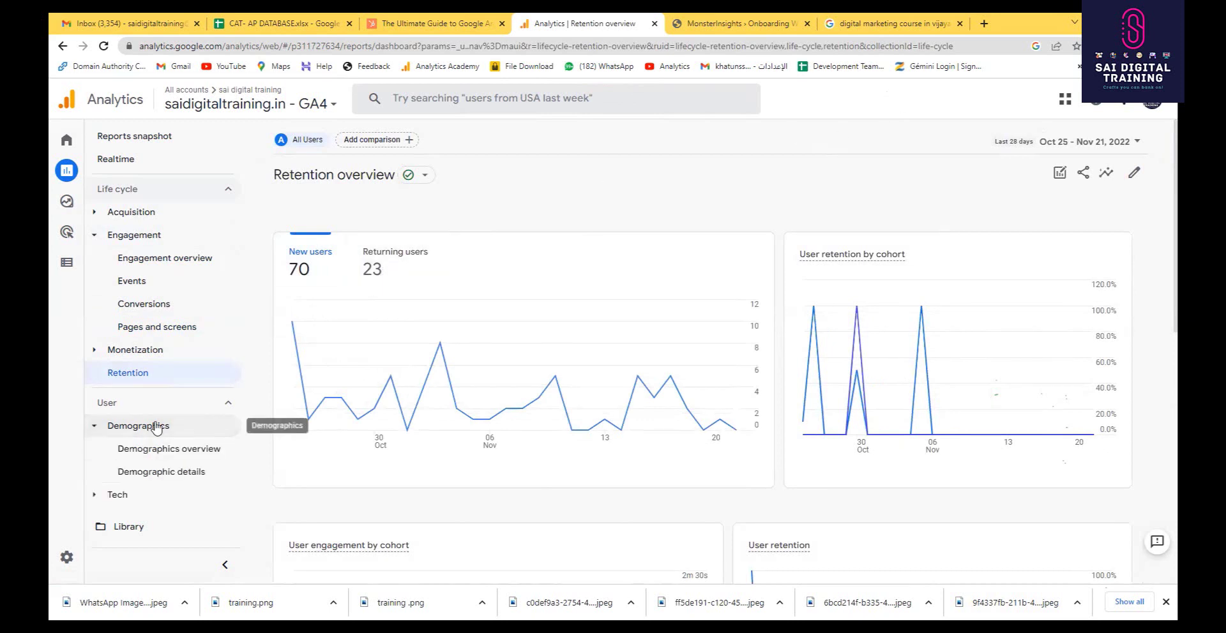
{"action": "left_click", "coordinate": [189, 453]}
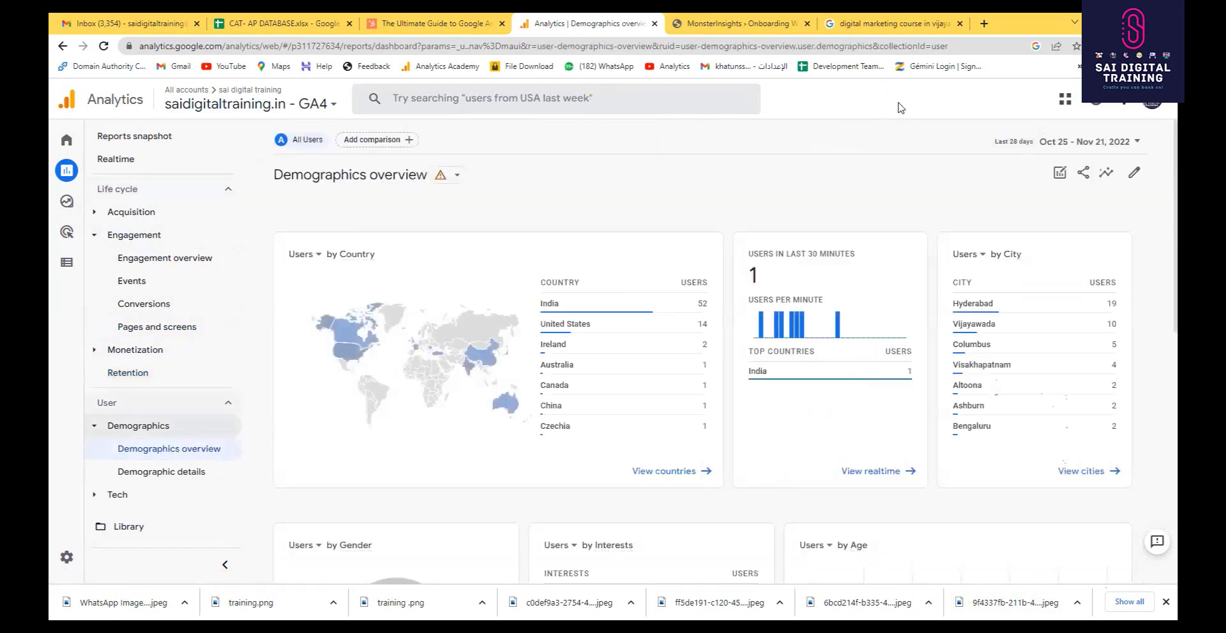
{"action": "scroll", "coordinate": [695, 377], "scroll_direction": "down", "scroll_amount": 7}
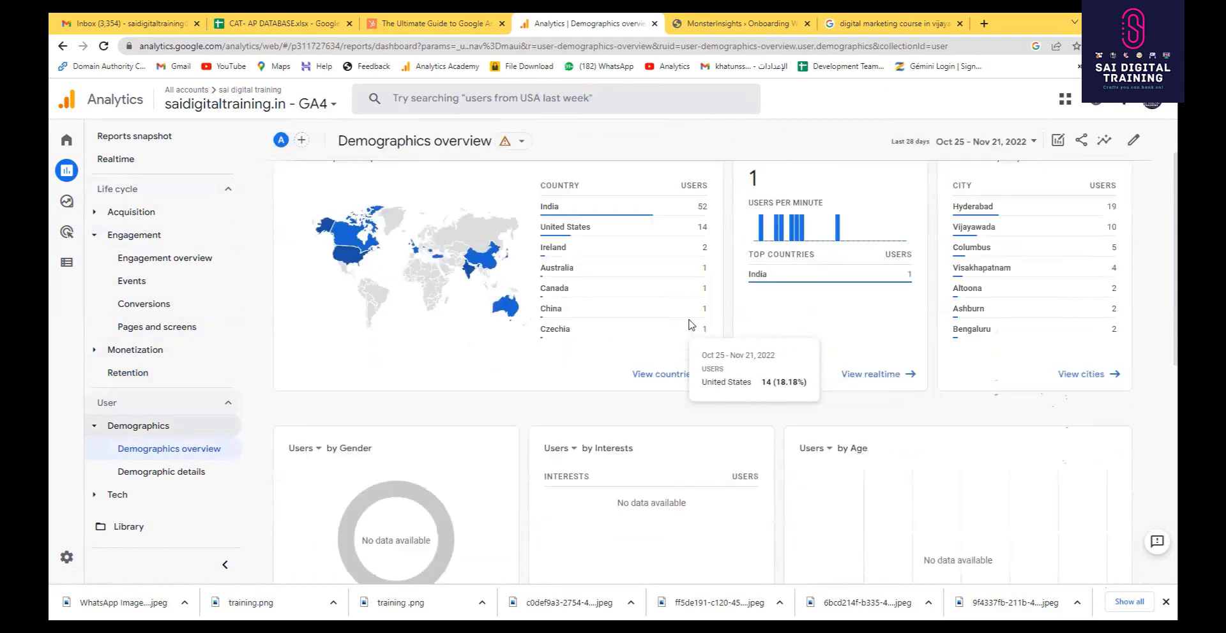
{"action": "scroll", "coordinate": [646, 415], "scroll_direction": "up", "scroll_amount": 8}
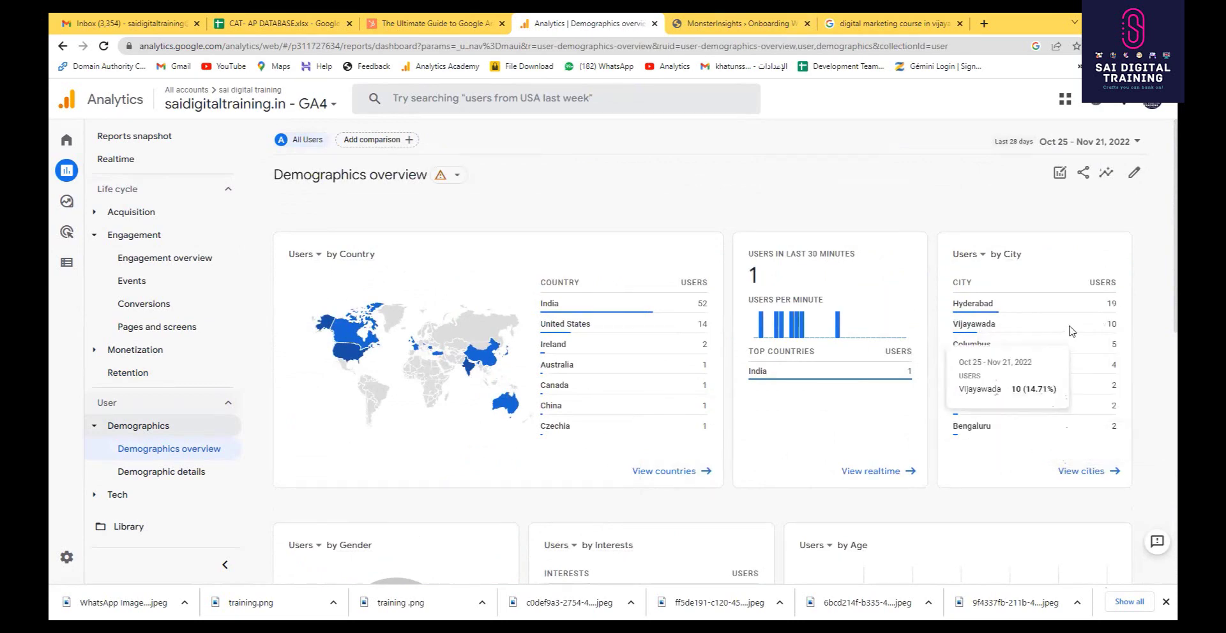
{"action": "scroll", "coordinate": [993, 328], "scroll_direction": "down", "scroll_amount": 2}
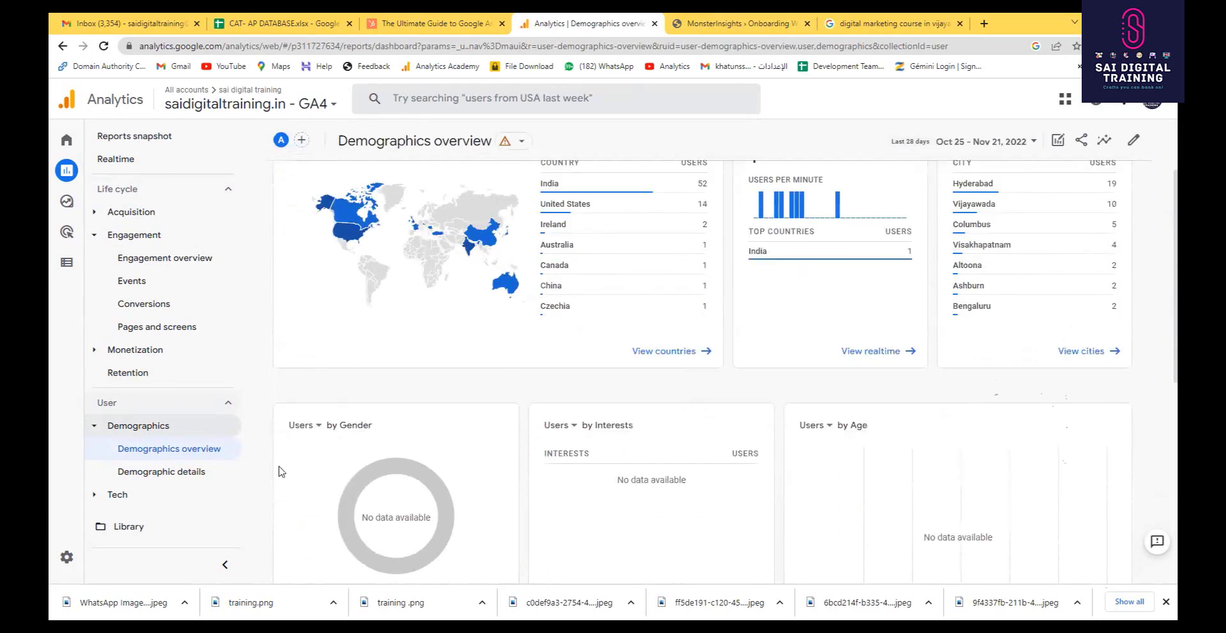
Open the Demographic details report and examine its users, engagement and event figures by country
{"action": "left_click", "coordinate": [183, 474]}
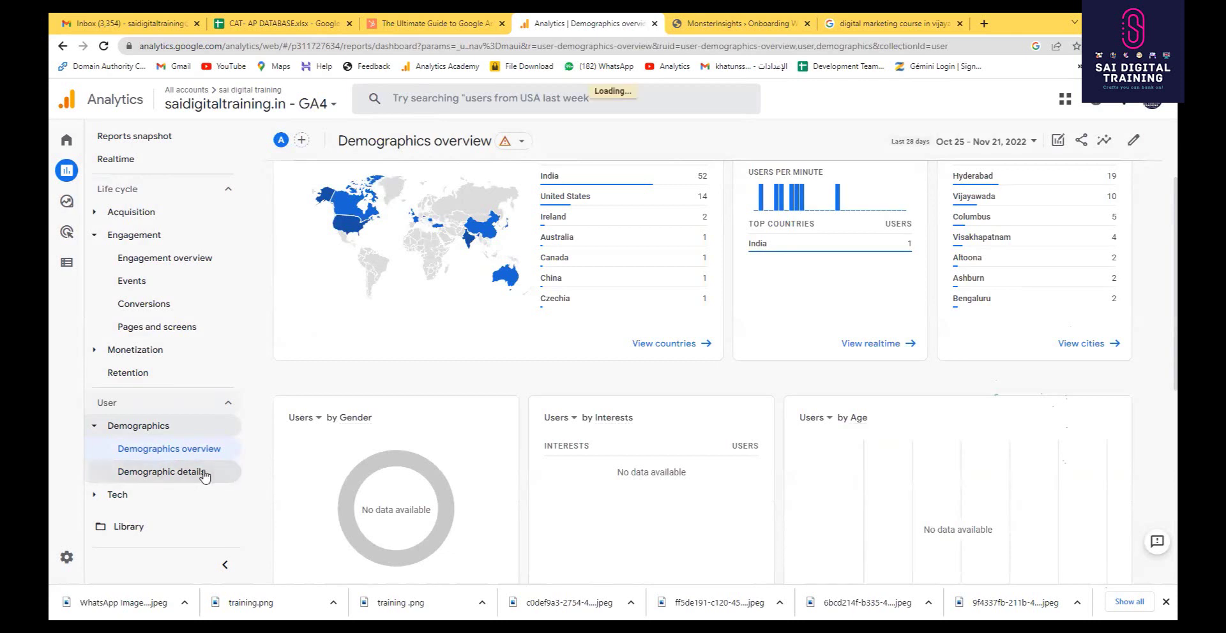
{"action": "left_click", "coordinate": [819, 420]}
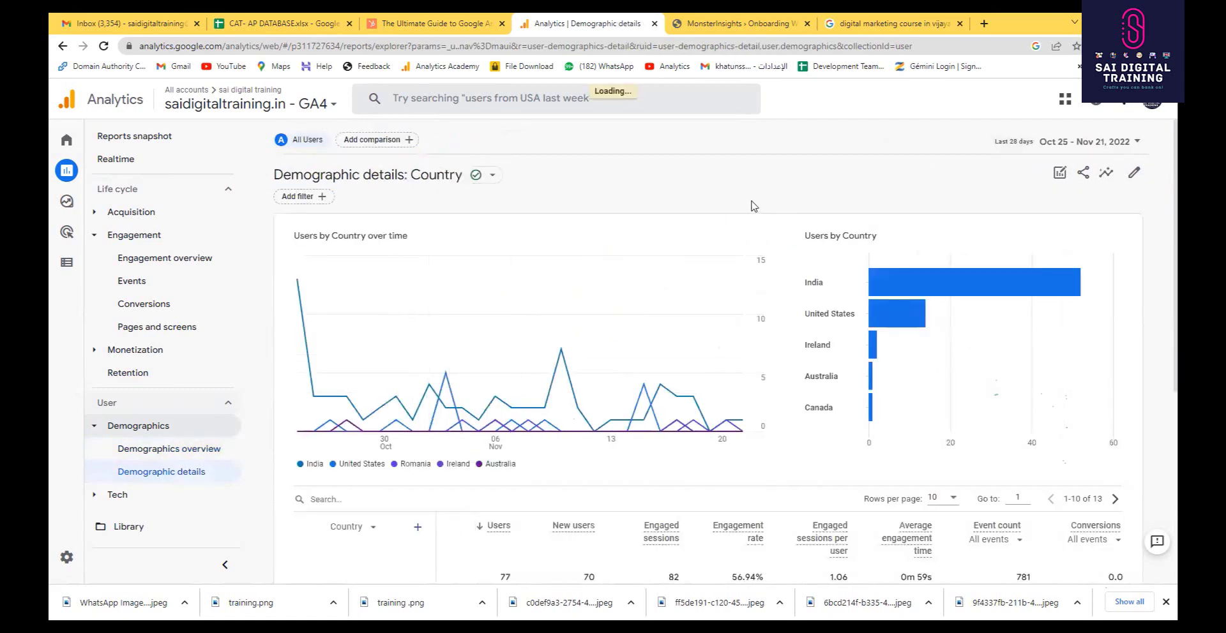
{"action": "scroll", "coordinate": [894, 409], "scroll_direction": "down", "scroll_amount": 5}
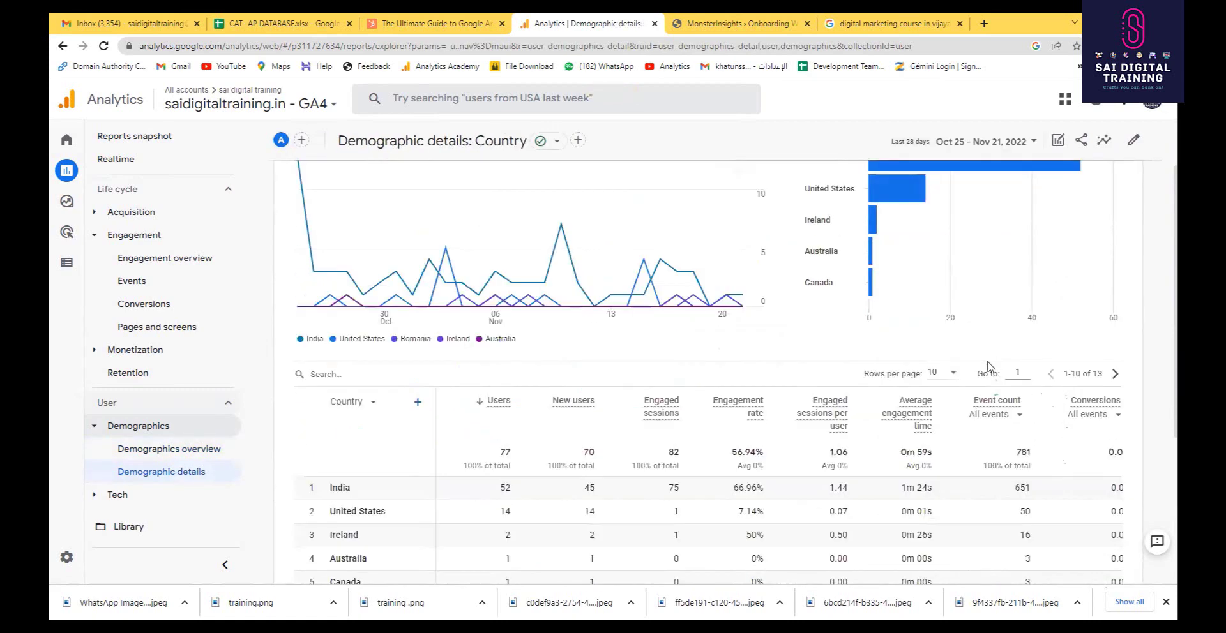
{"action": "scroll", "coordinate": [702, 415], "scroll_direction": "down", "scroll_amount": 1}
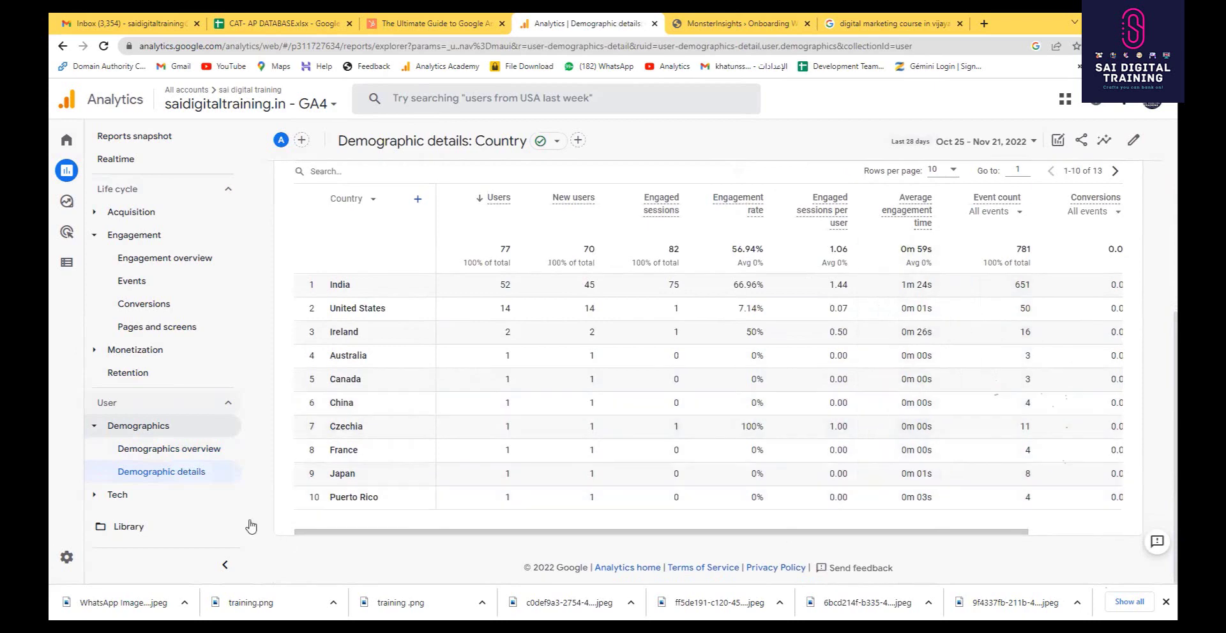
{"action": "left_click", "coordinate": [117, 495]}
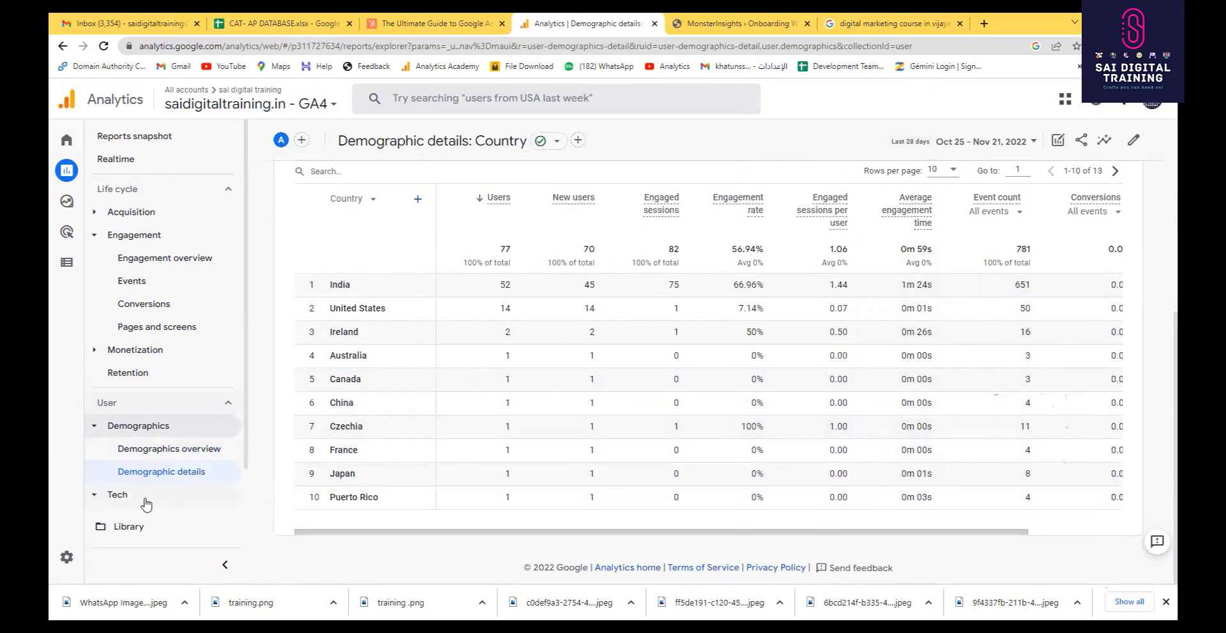
{"action": "left_click", "coordinate": [150, 500]}
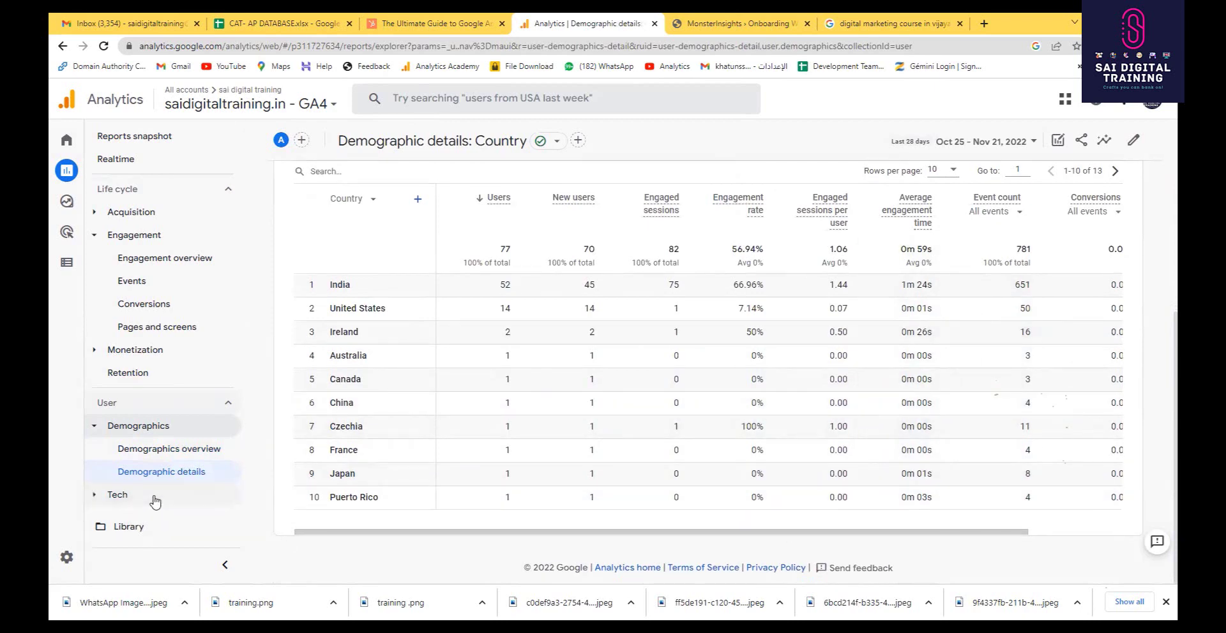
{"action": "scroll", "coordinate": [447, 426], "scroll_direction": "up", "scroll_amount": 5}
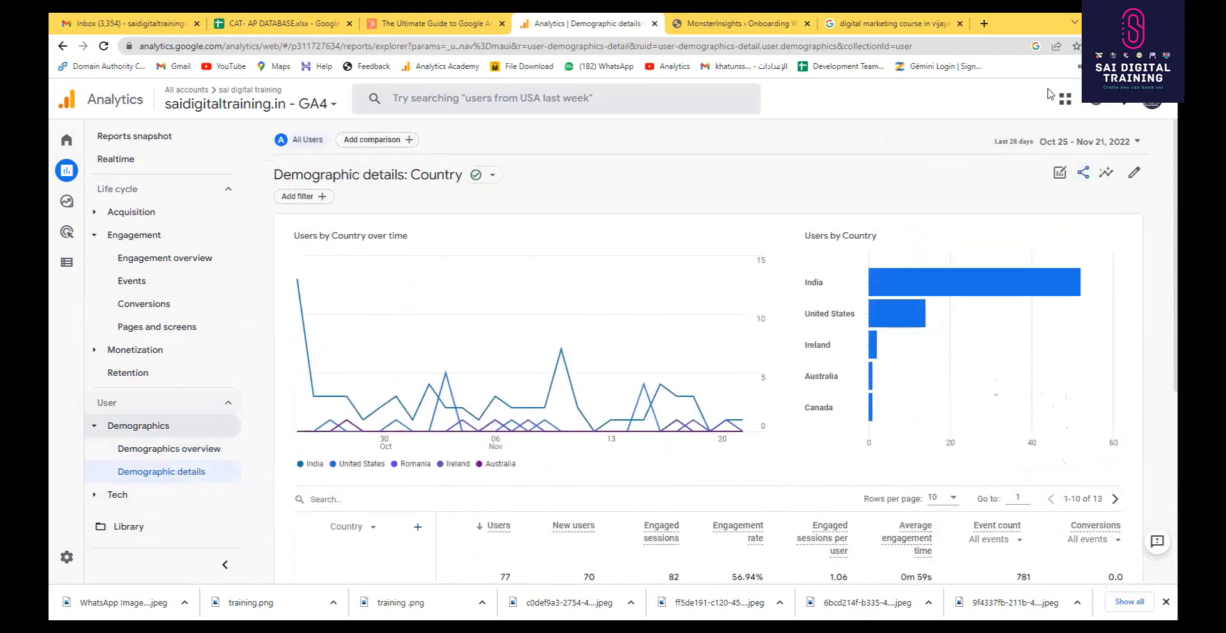
Download the Demographic details: Country report as a PDF and close the sharing options
{"action": "left_click", "coordinate": [1084, 174]}
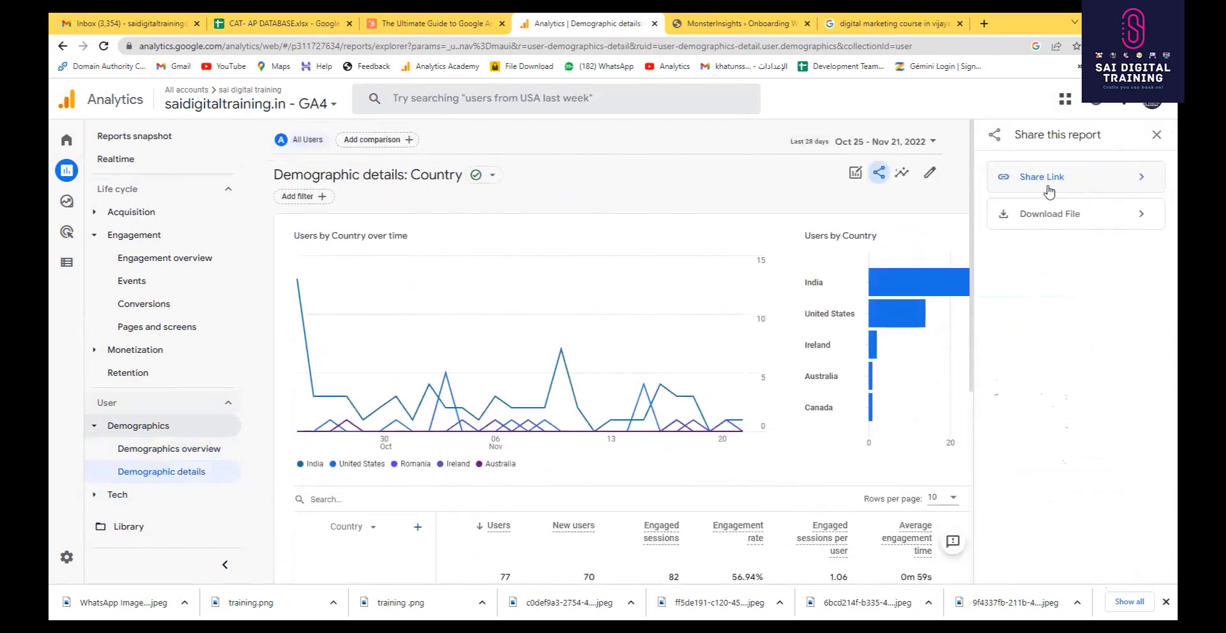
{"action": "left_click", "coordinate": [1073, 217]}
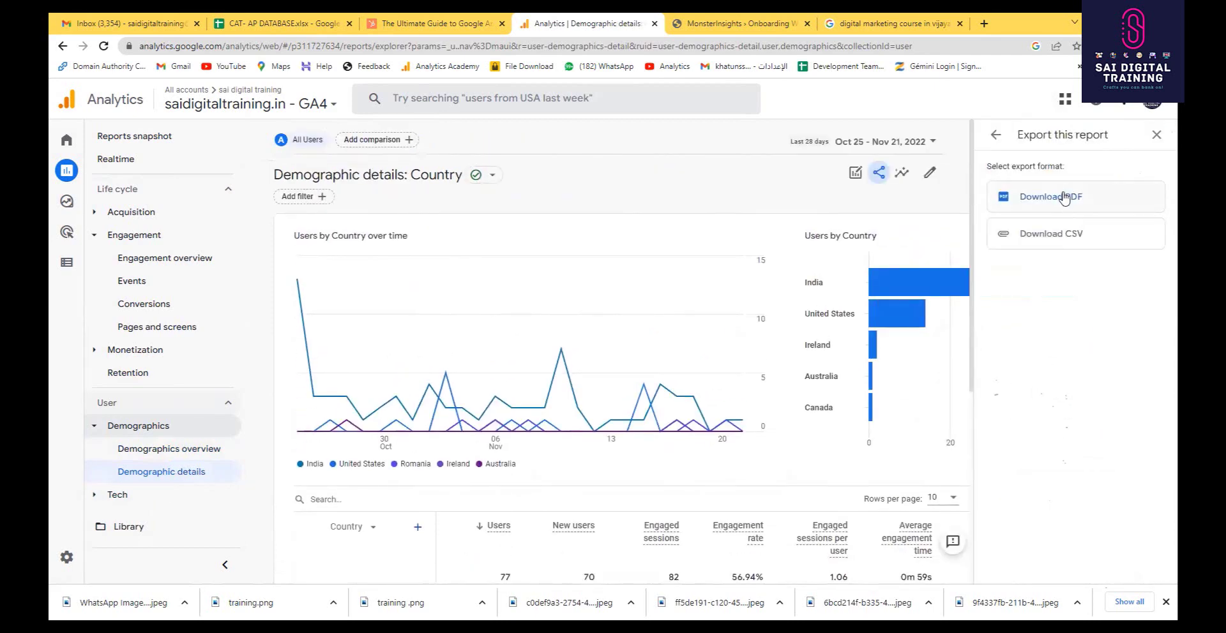
{"action": "left_click", "coordinate": [1064, 199]}
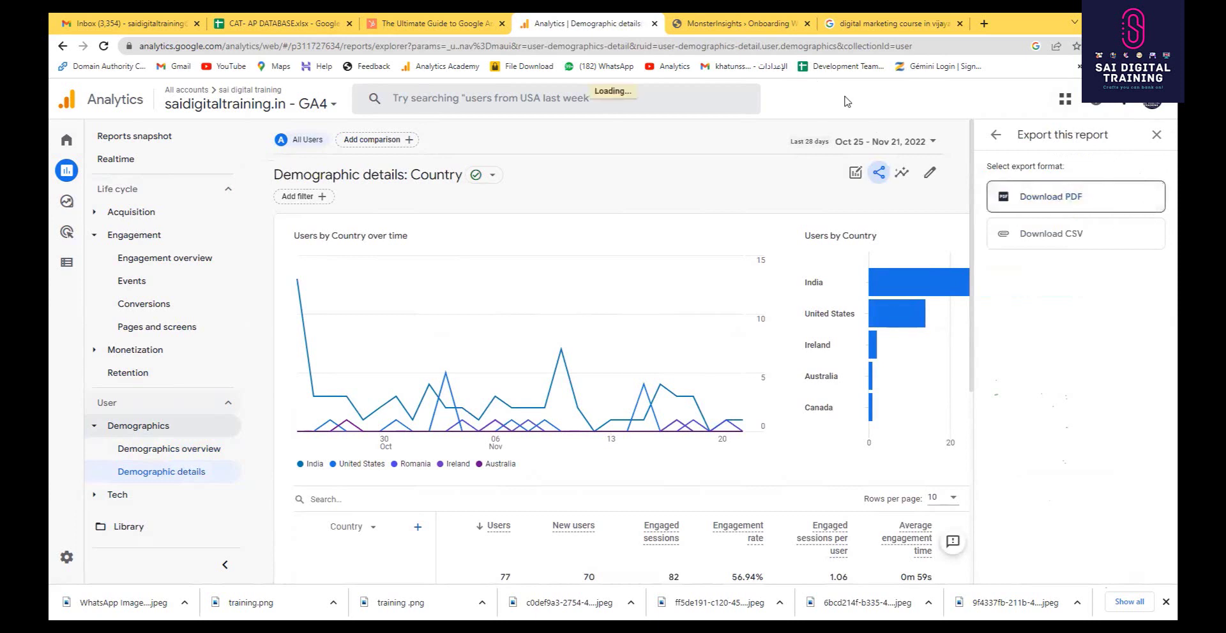
{"action": "left_click", "coordinate": [1040, 199]}
{"action": "left_click", "coordinate": [1126, 201]}
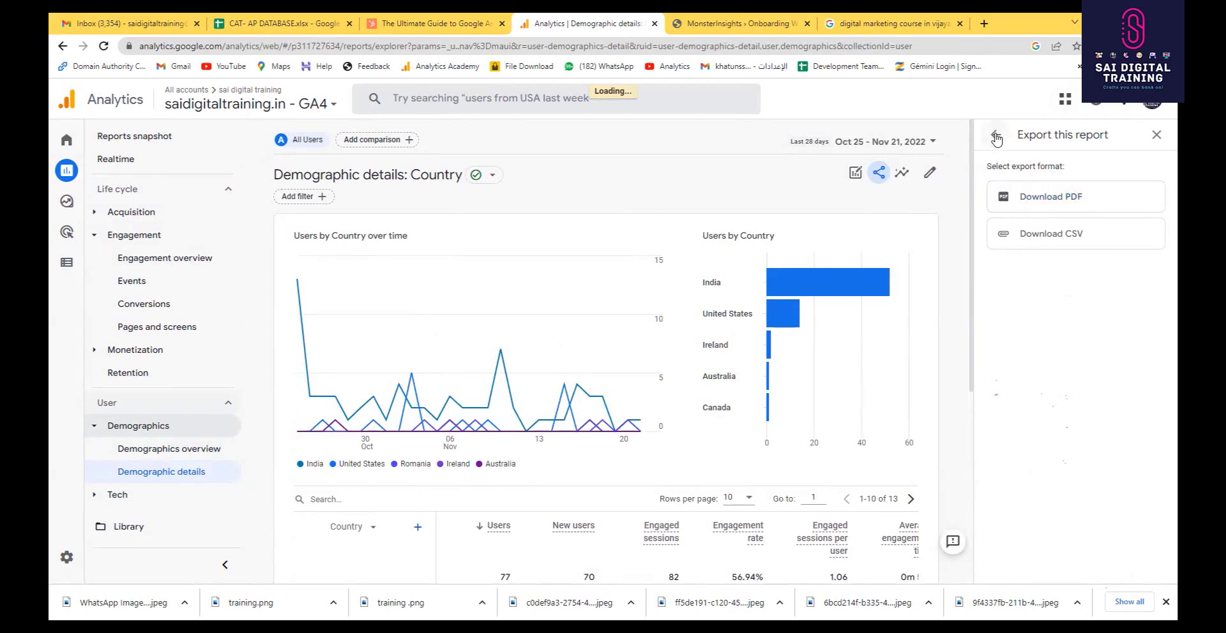
{"action": "scroll", "coordinate": [364, 329], "scroll_direction": "down", "scroll_amount": 2}
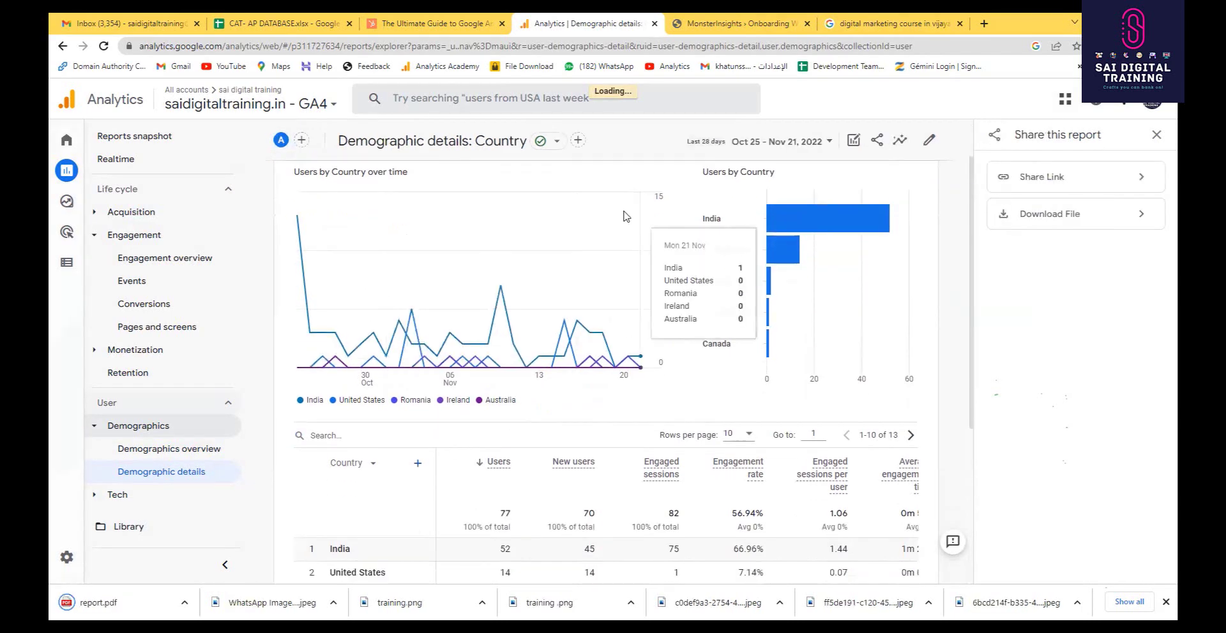
{"action": "scroll", "coordinate": [763, 216], "scroll_direction": "down", "scroll_amount": 4}
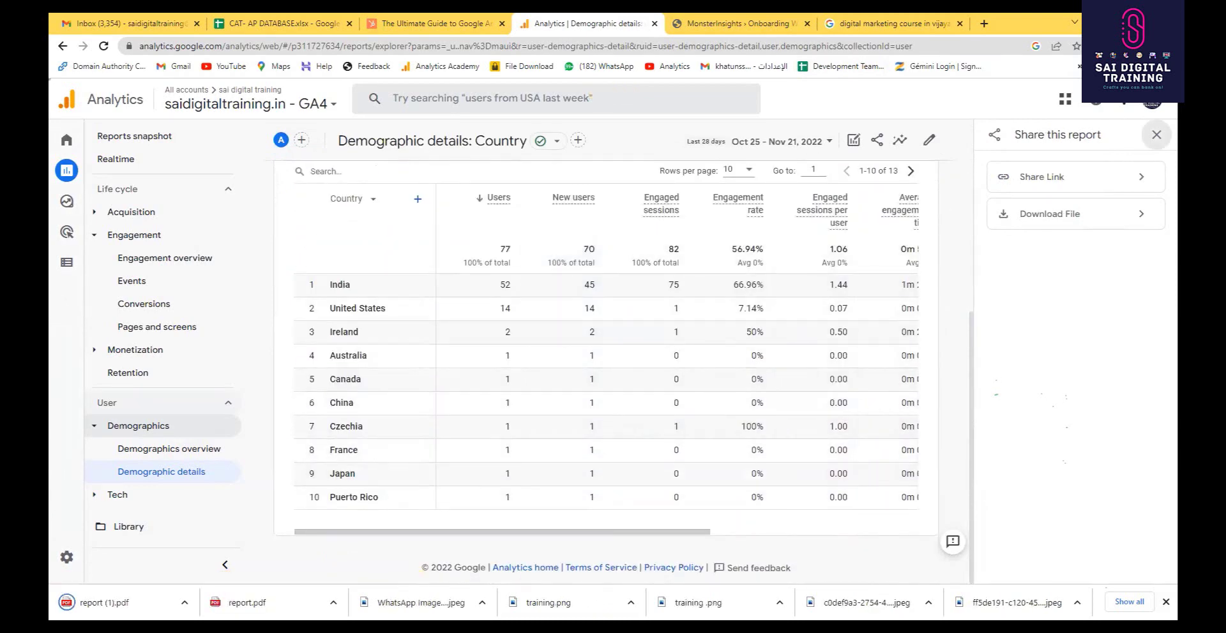
Return to the Demographics overview, open the age ranges report and review its chart and table
{"action": "left_click", "coordinate": [194, 452]}
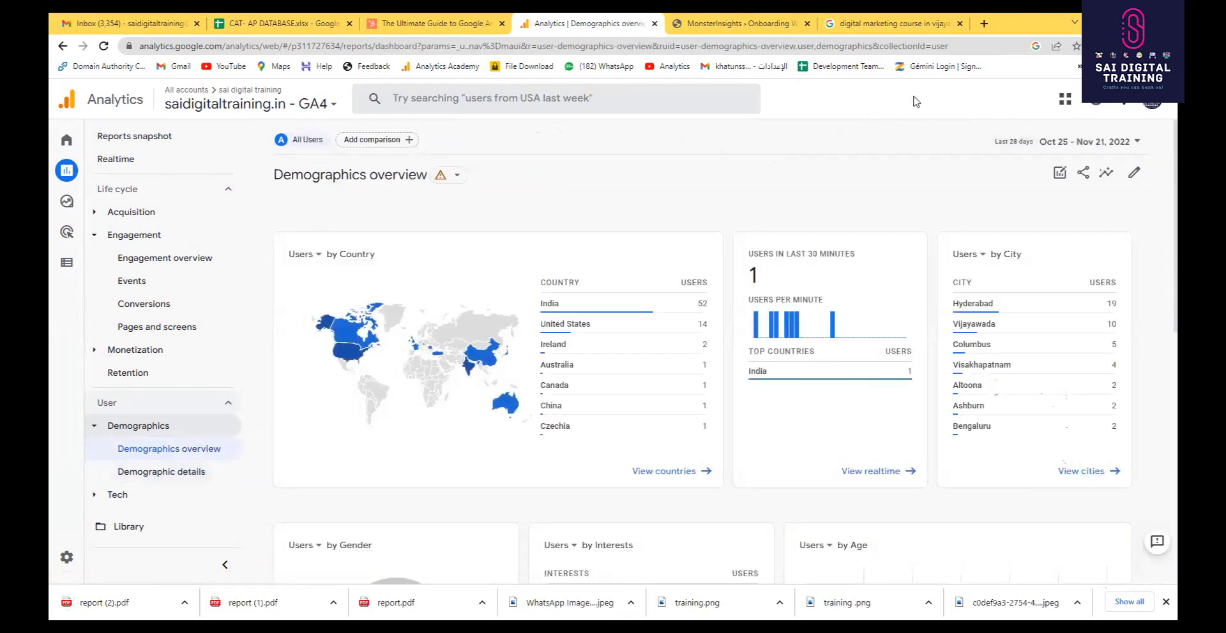
{"action": "scroll", "coordinate": [821, 380], "scroll_direction": "down", "scroll_amount": 4}
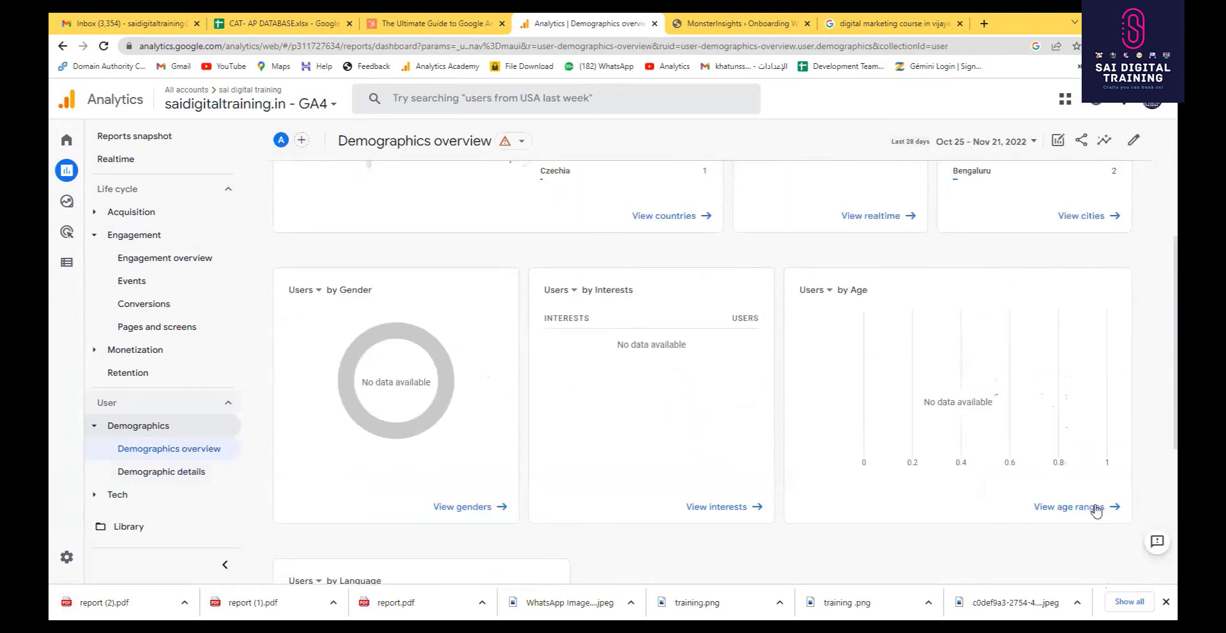
{"action": "left_click", "coordinate": [1072, 511]}
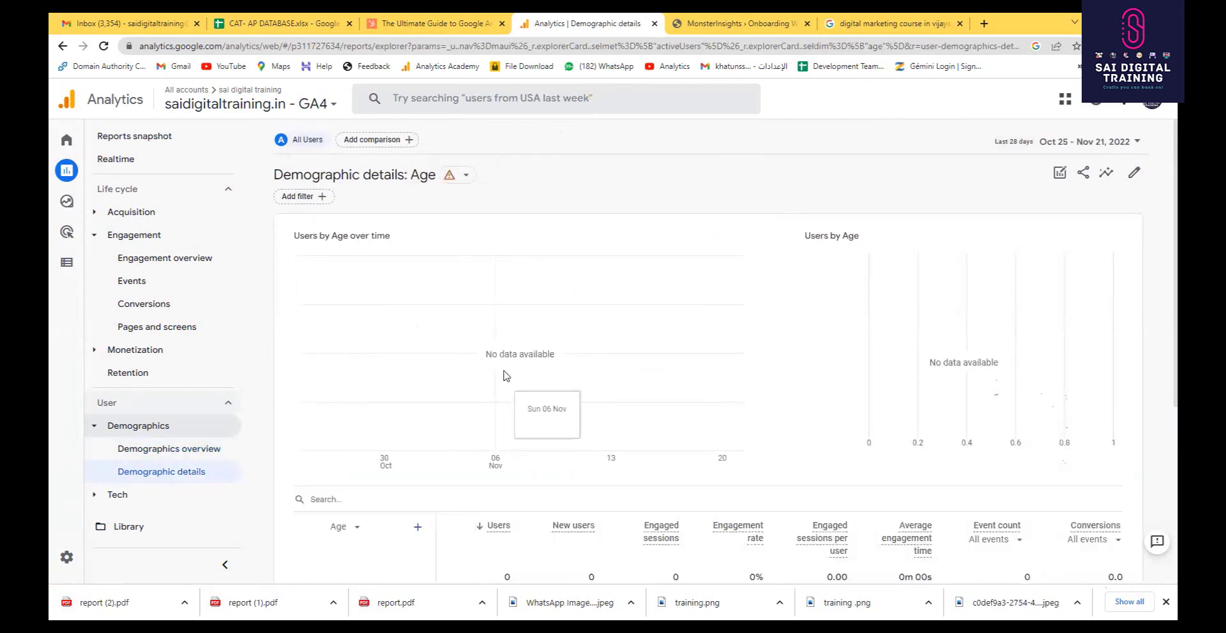
{"action": "scroll", "coordinate": [552, 396], "scroll_direction": "down", "scroll_amount": 3}
{"action": "scroll", "coordinate": [426, 210], "scroll_direction": "up", "scroll_amount": 3}
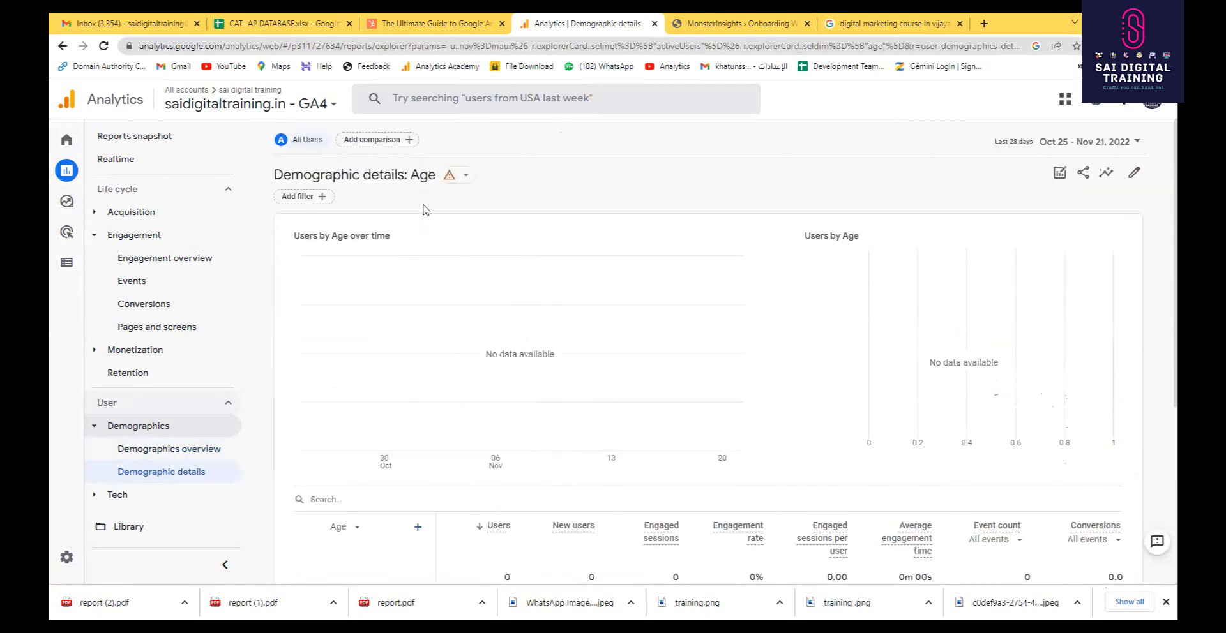
{"action": "left_click", "coordinate": [300, 196]}
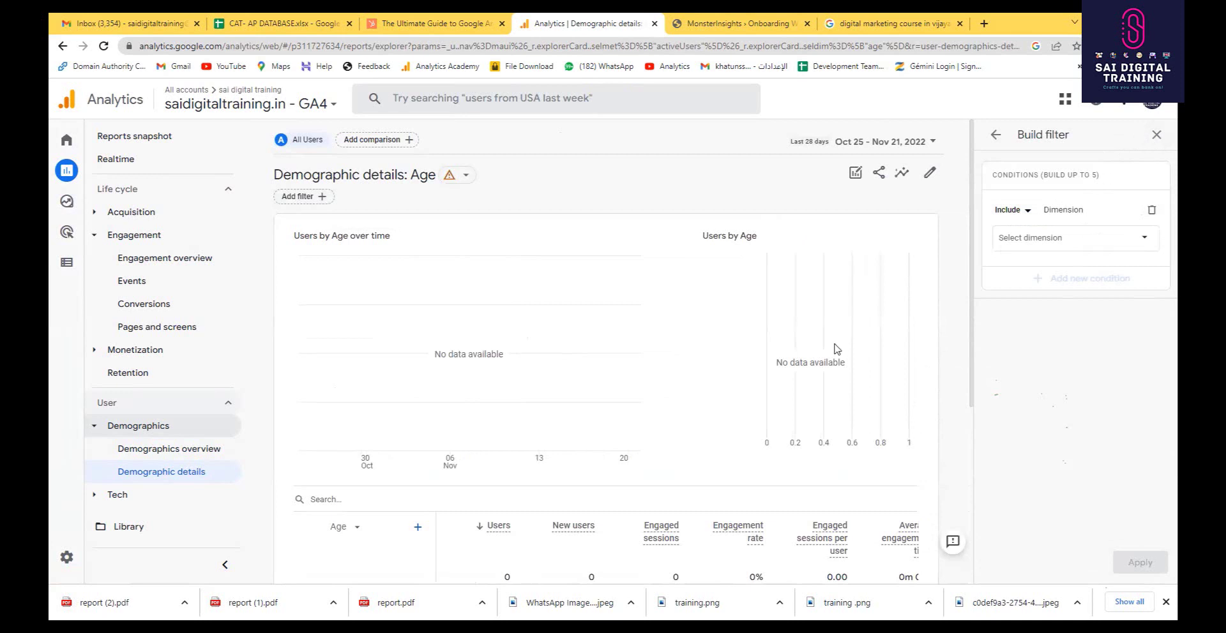
{"action": "scroll", "coordinate": [817, 376], "scroll_direction": "down", "scroll_amount": 4}
{"action": "scroll", "coordinate": [703, 408], "scroll_direction": "up", "scroll_amount": 4}
{"action": "left_click", "coordinate": [1156, 134]}
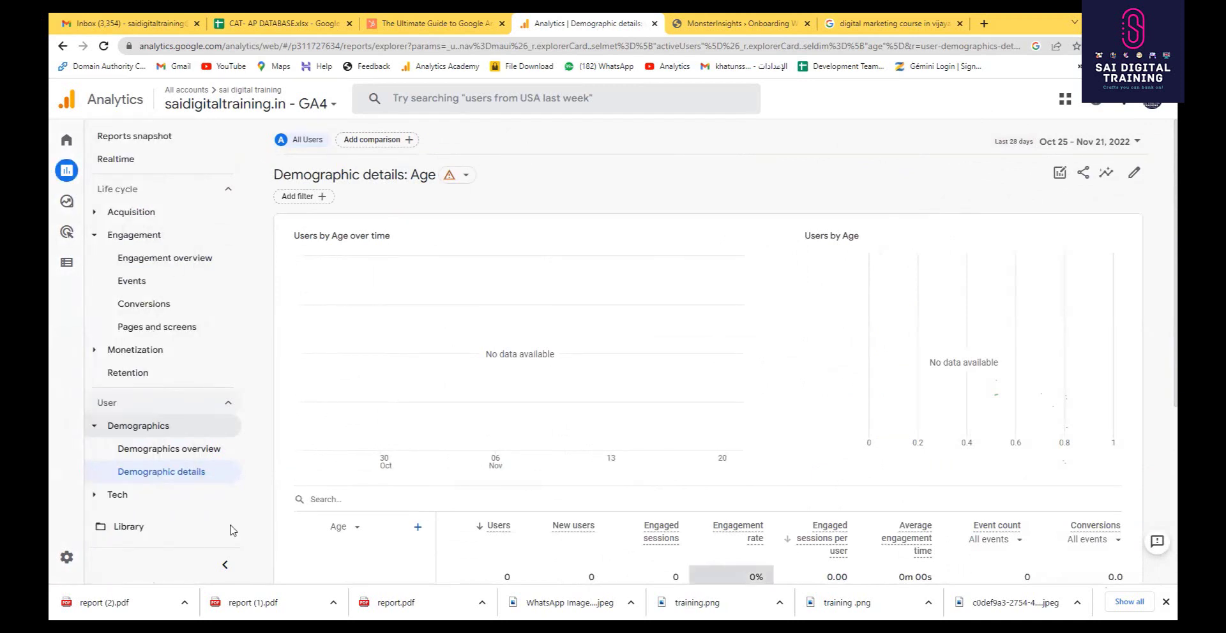
Open the downloaded report (2).pdf and look through its users-by-country charts and table
{"action": "left_click", "coordinate": [128, 603]}
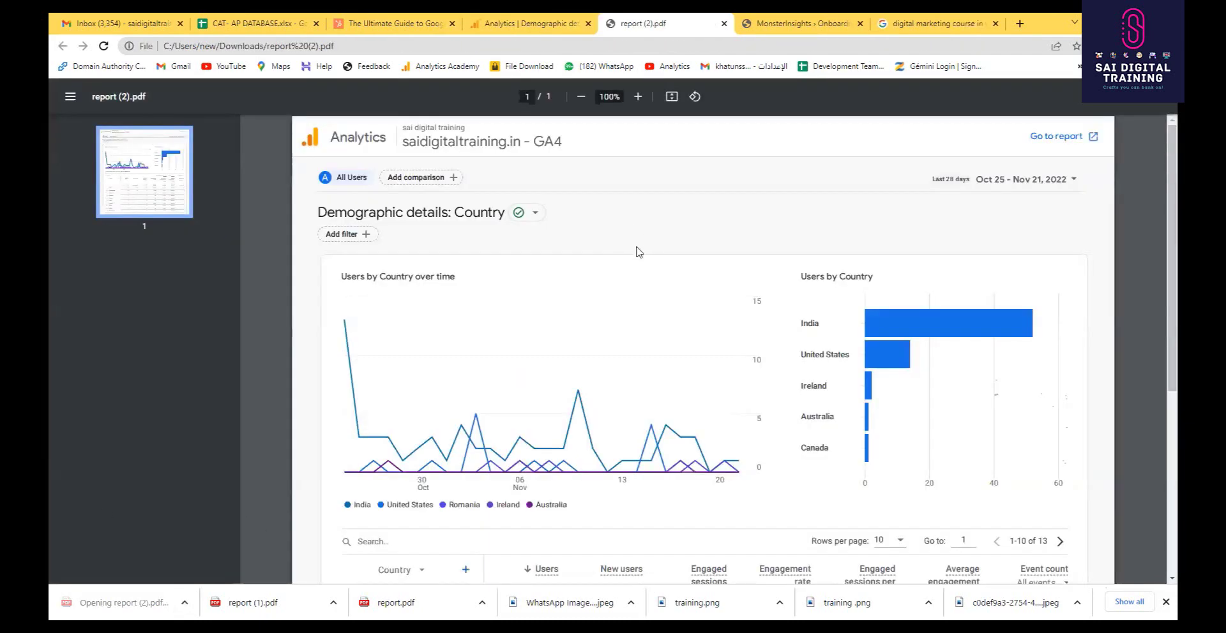
{"action": "scroll", "coordinate": [638, 251], "scroll_direction": "down", "scroll_amount": 5}
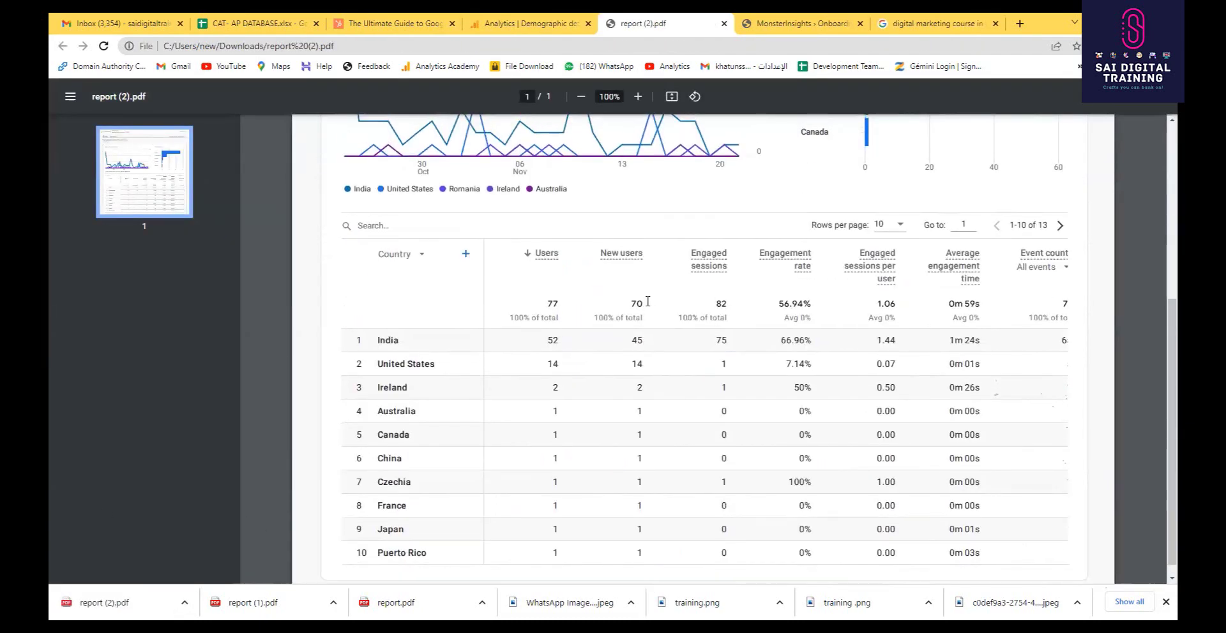
{"action": "scroll", "coordinate": [648, 301], "scroll_direction": "up", "scroll_amount": 5}
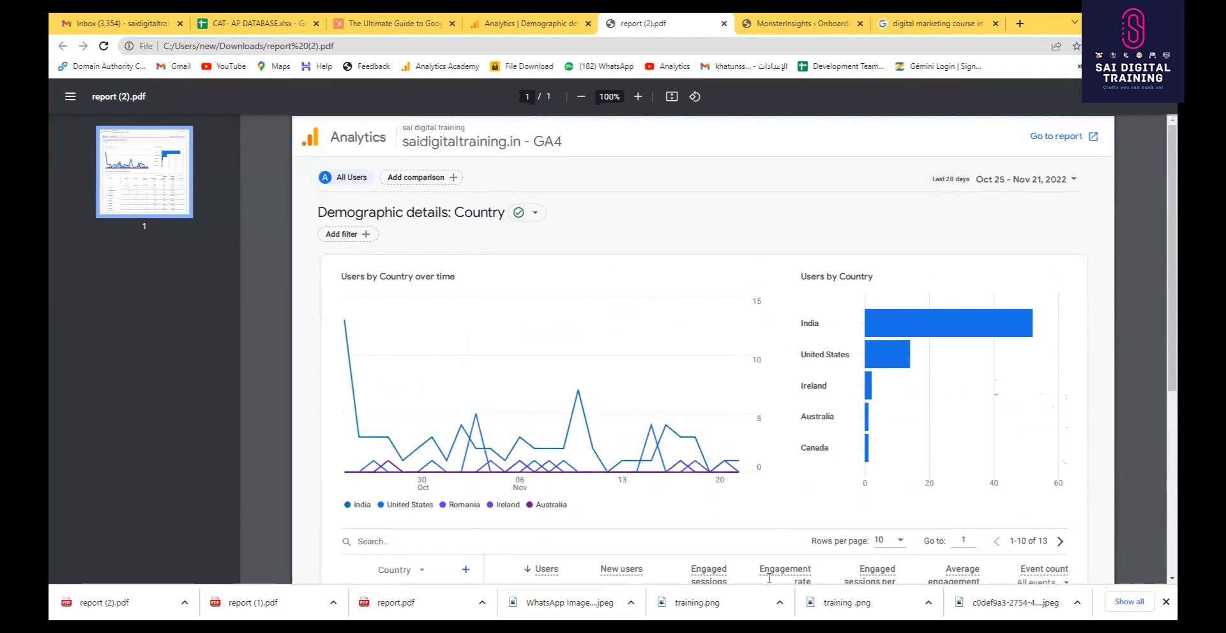
{"action": "scroll", "coordinate": [582, 136], "scroll_direction": "down", "scroll_amount": 3}
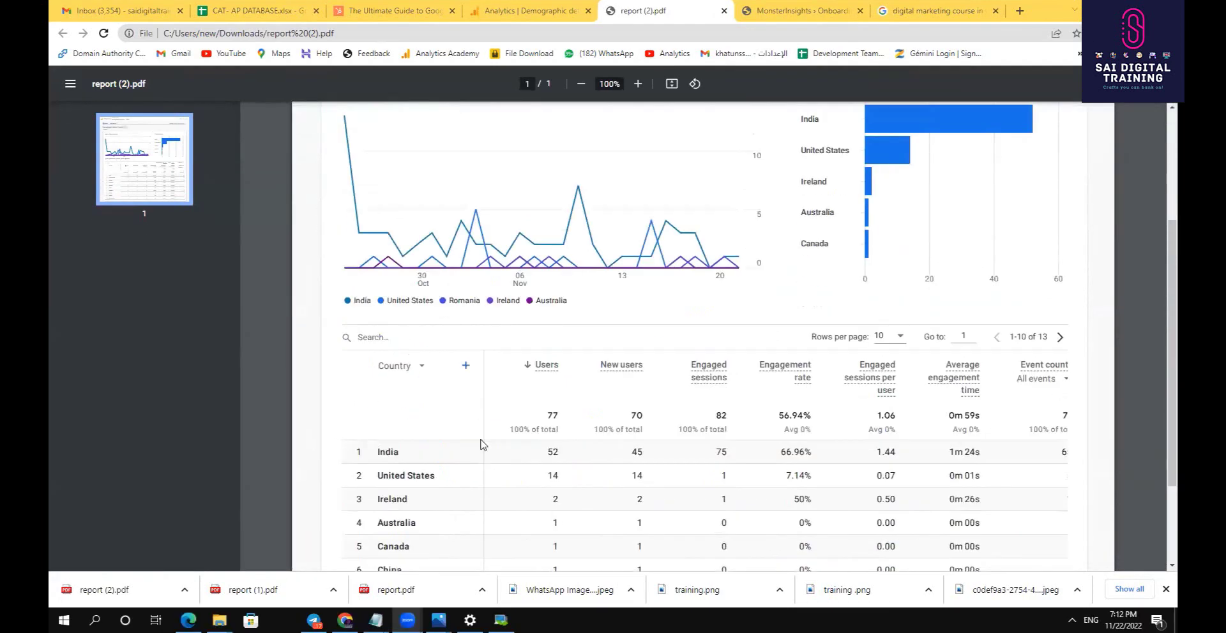
{"action": "scroll", "coordinate": [479, 447], "scroll_direction": "up", "scroll_amount": 3}
{"action": "scroll", "coordinate": [580, 246], "scroll_direction": "down", "scroll_amount": 5}
{"action": "scroll", "coordinate": [683, 257], "scroll_direction": "up", "scroll_amount": 5}
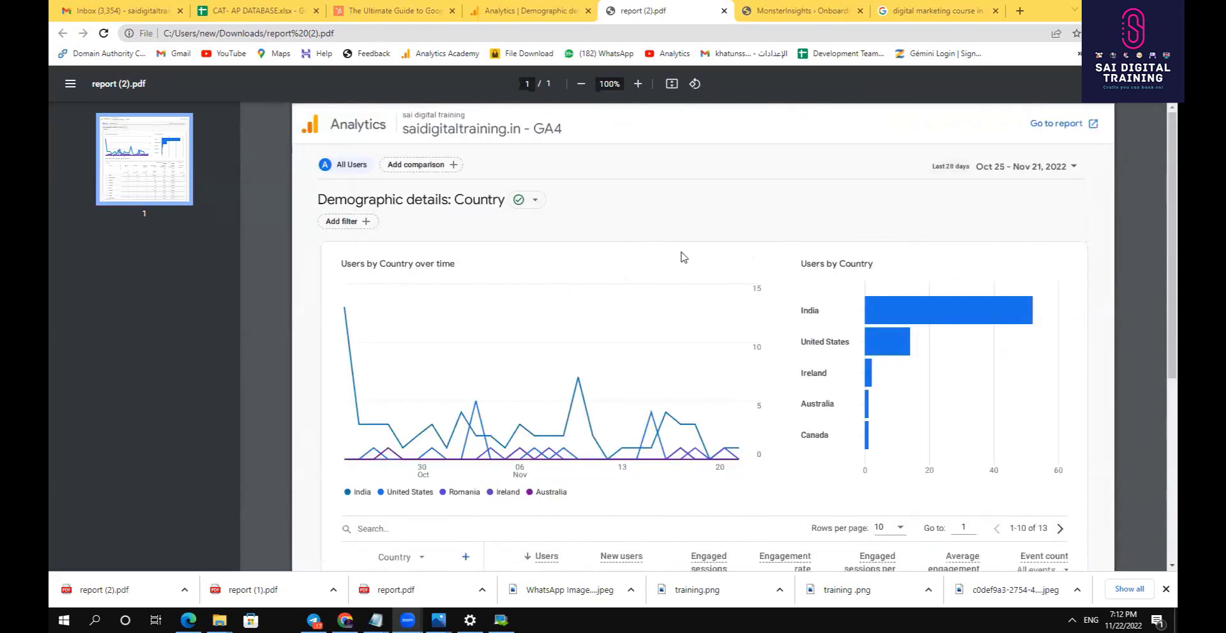
{"action": "scroll", "coordinate": [782, 257], "scroll_direction": "down", "scroll_amount": 5}
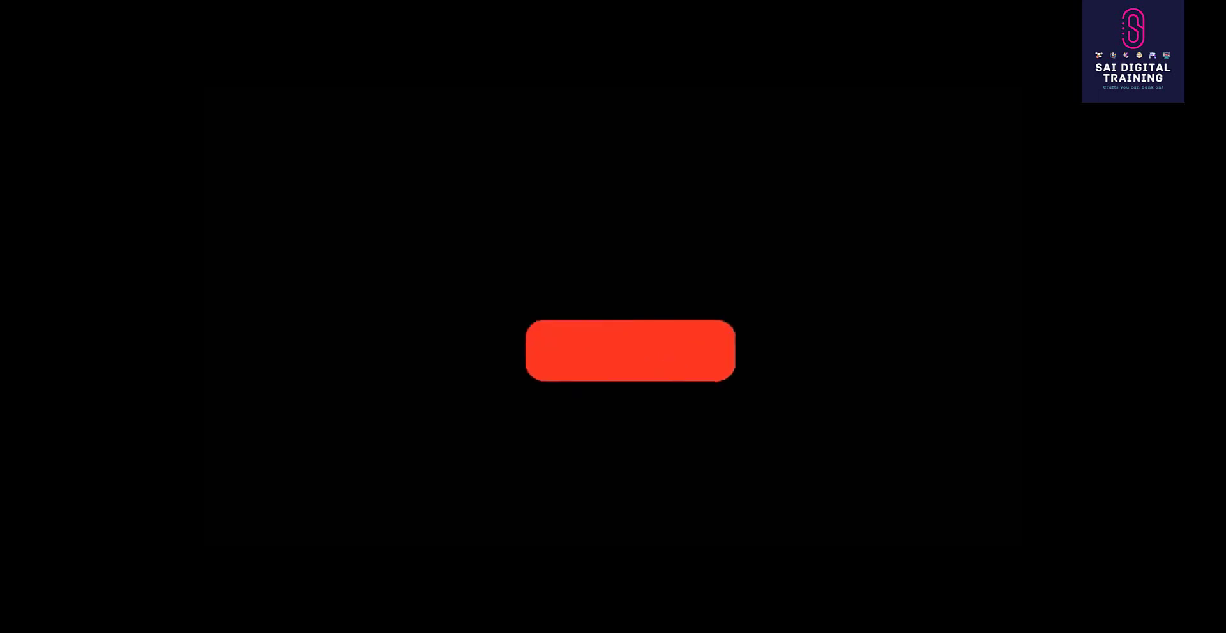